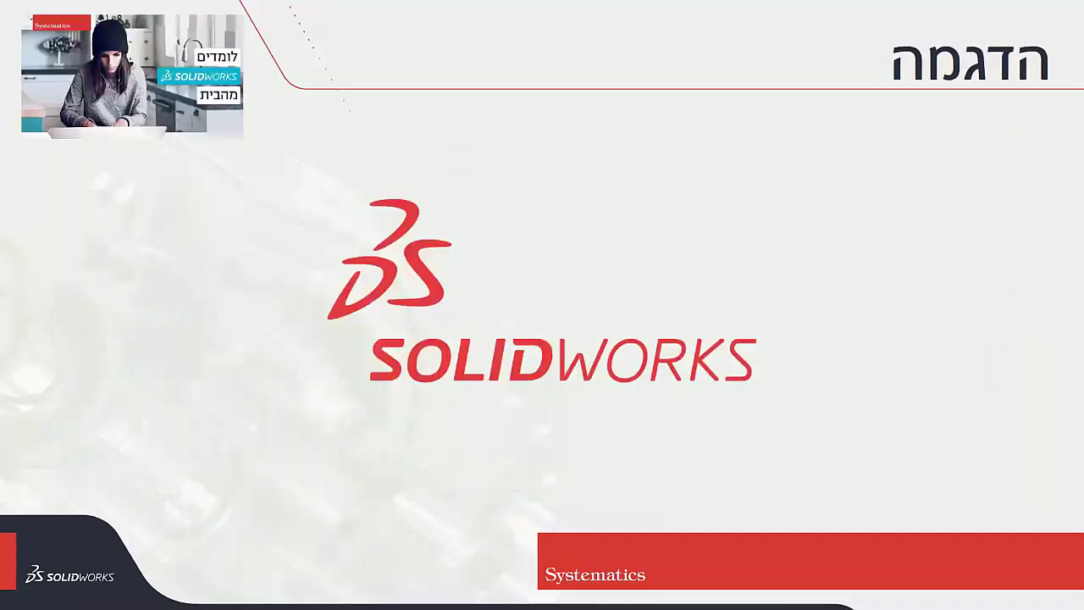
Step: Exit the PowerPoint slideshow to edit slide 5, the SOLIDWORKS demo slide
key("Escape")
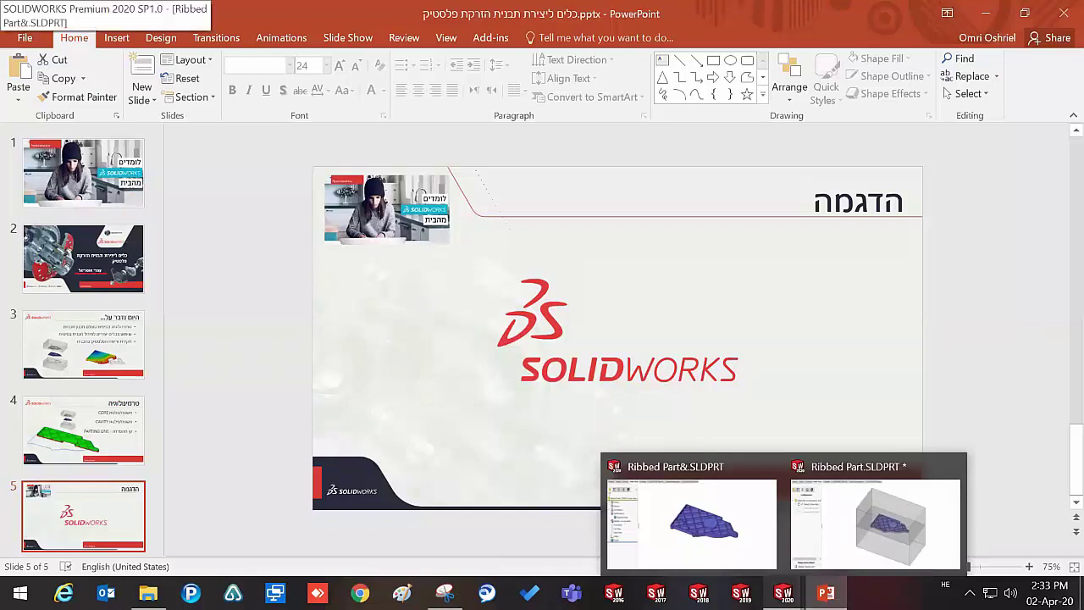
Step: Switch to Ribbed Part&.SLDPRT and orbit the ribbed plate to top-down and flatter views
left_click(767, 539)
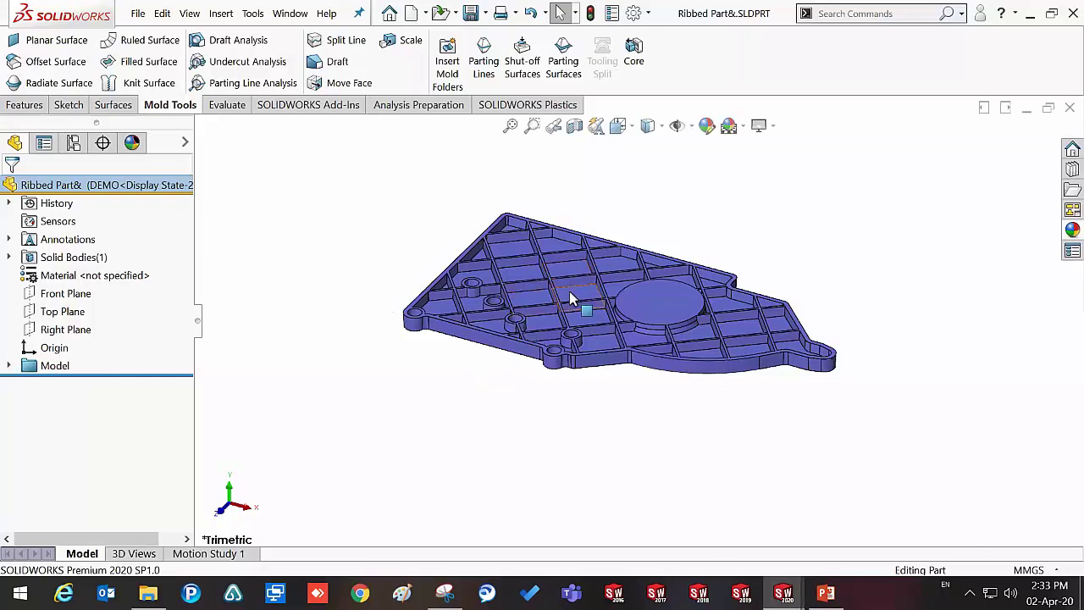
middle_click_drag(569, 298, 555, 329)
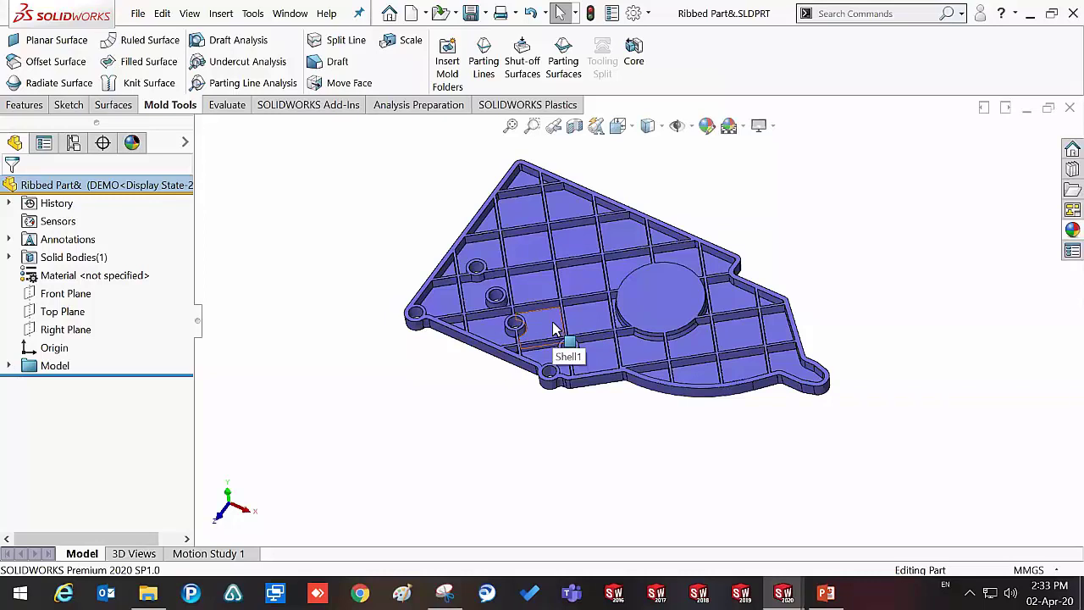
mouse_move(593, 315)
middle_mouse_down()
mouse_move(583, 222)
mouse_move(586, 231)
middle_mouse_up()
scroll(586, 230, "down", 1)
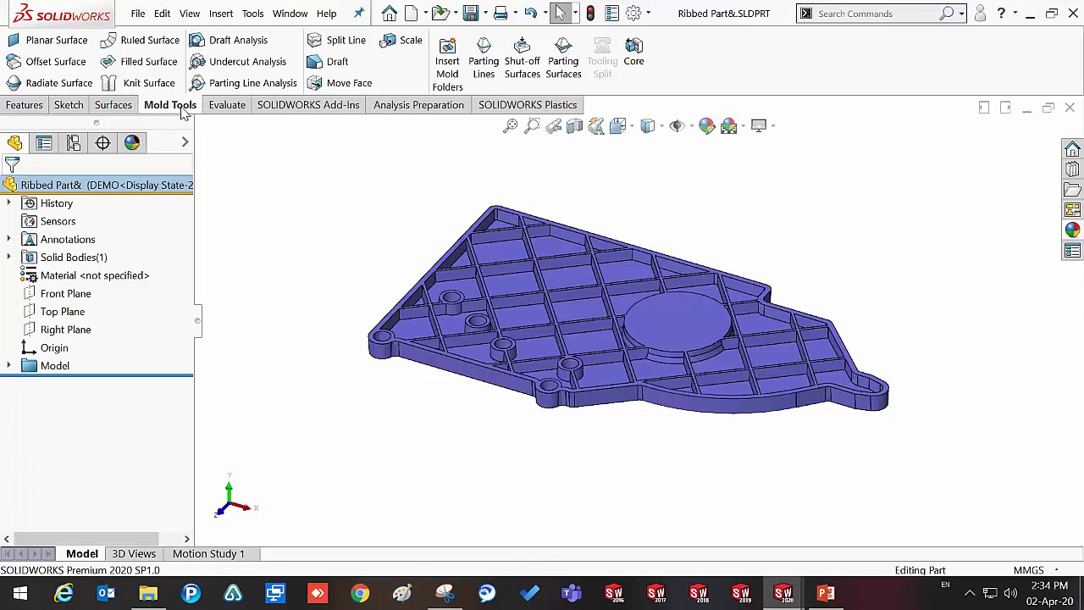
right_click(732, 61)
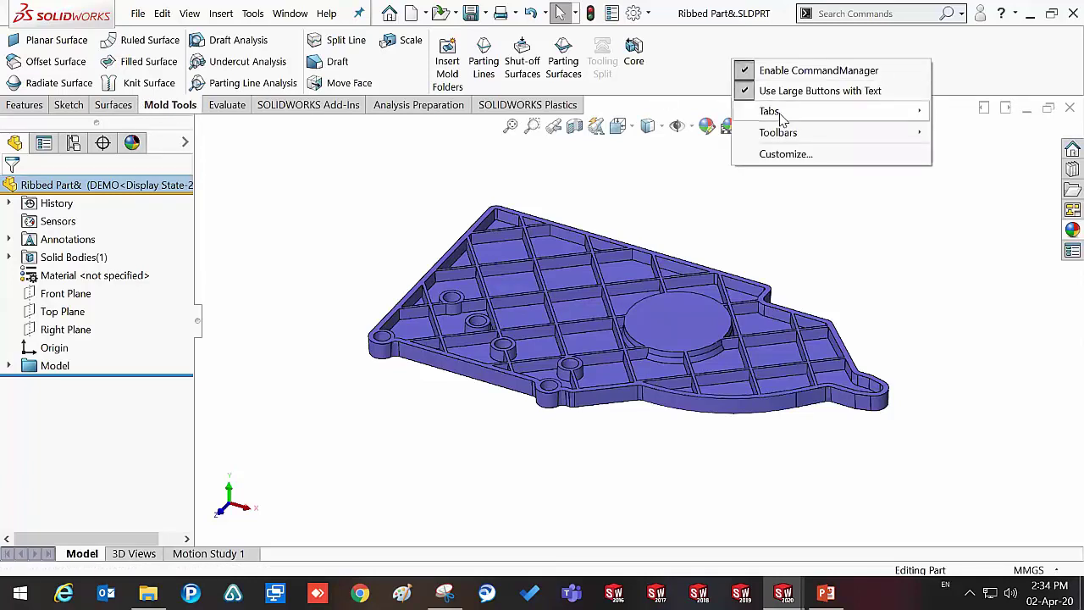
mouse_move(825, 111)
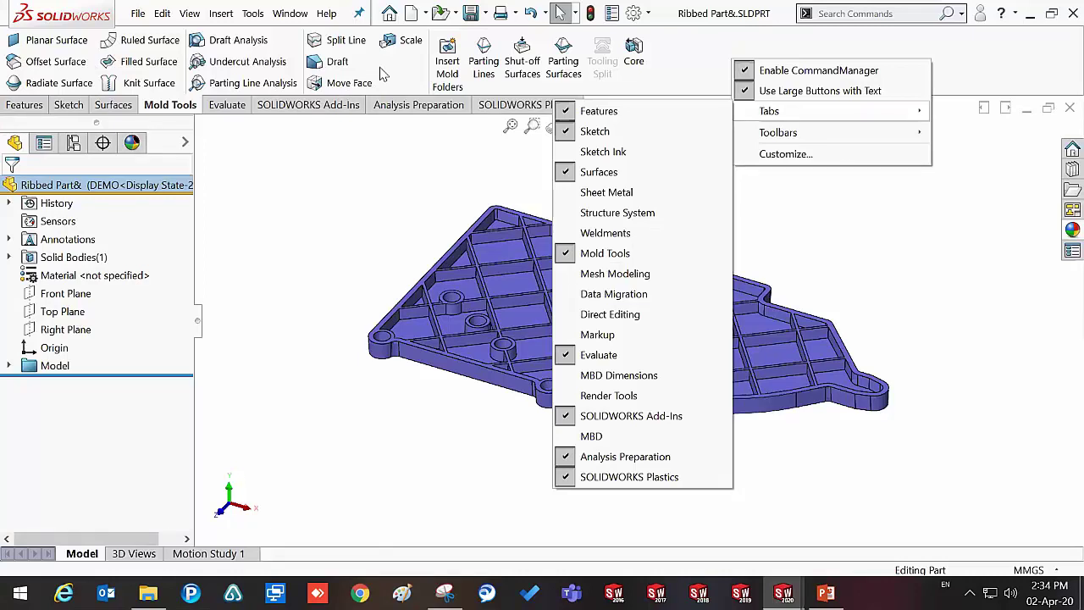
left_click(362, 191)
mouse_move(542, 7)
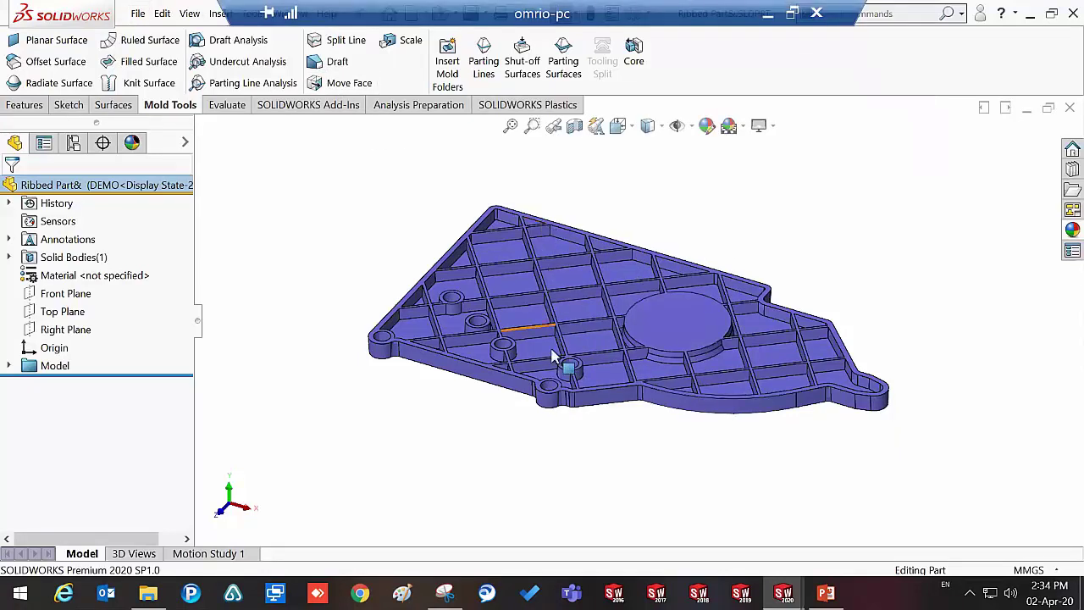
middle_click_drag(552, 356, 553, 89)
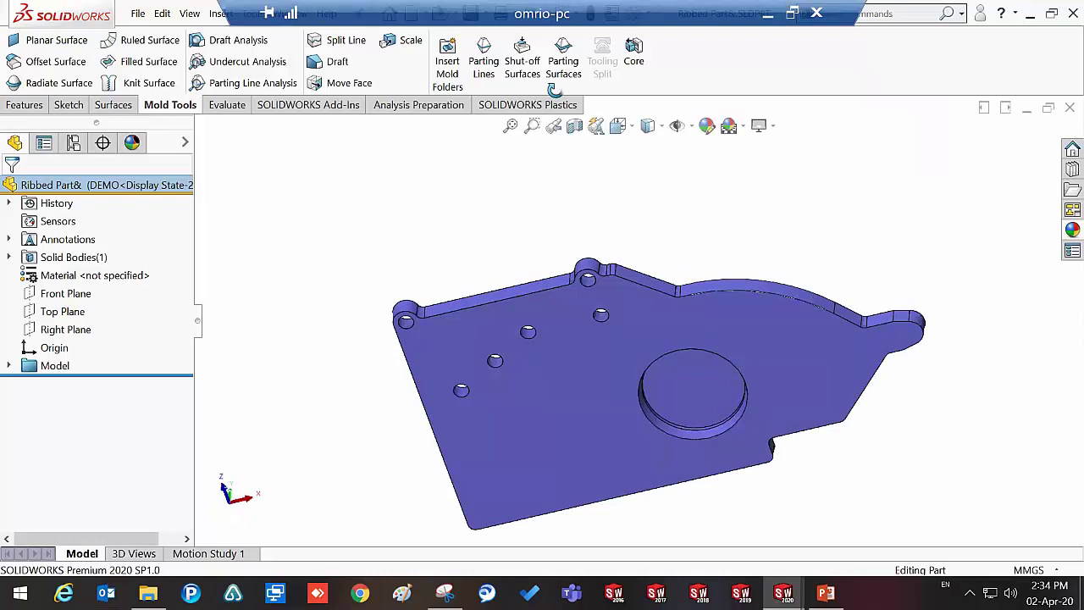
key("ctrl+shift+z")
scroll(531, 373, "down", 3)
scroll(521, 355, "down", 3)
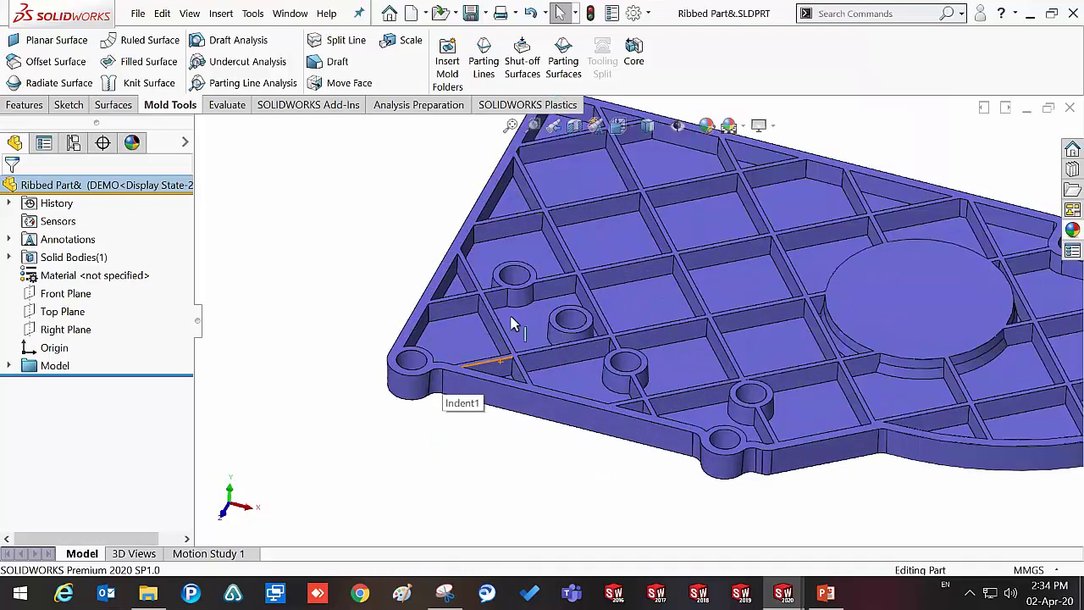
scroll(660, 254, "up", 5)
scroll(864, 193, "down", 1)
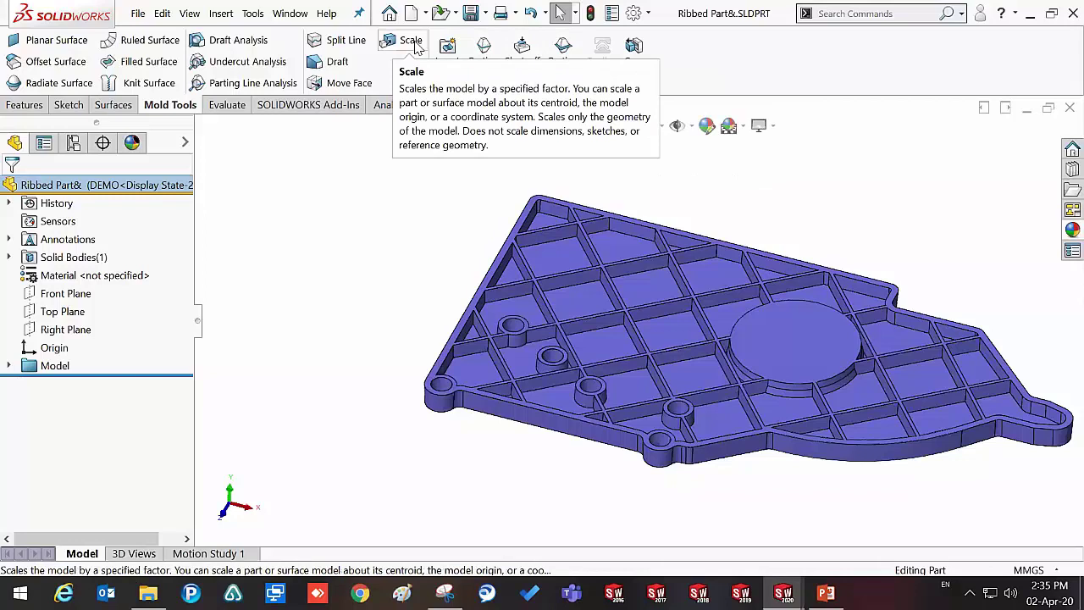
key("f")
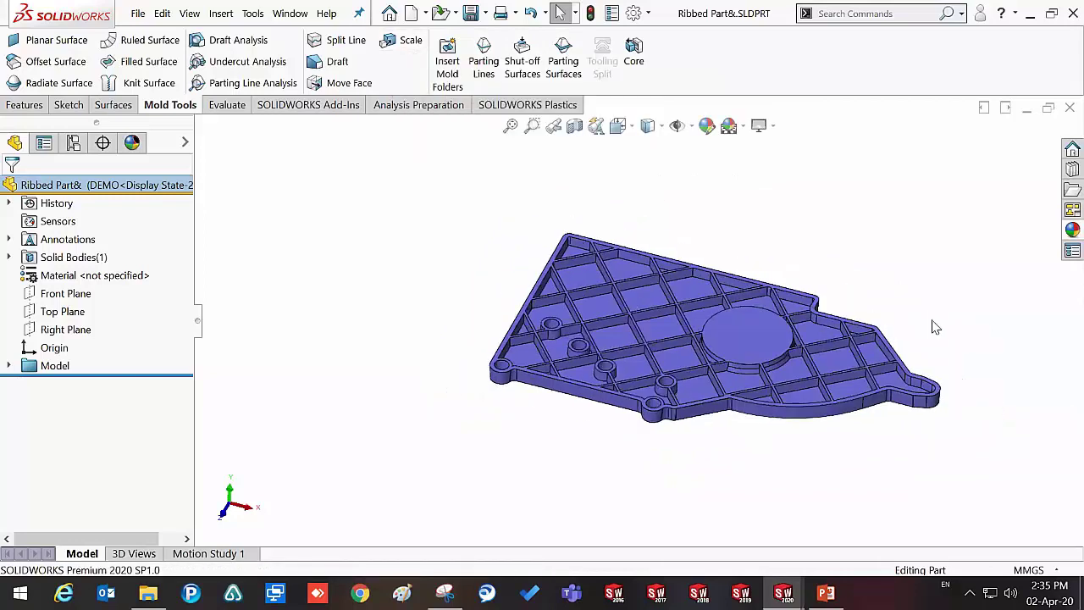
Step: Apply a uniform Scale with factor 1.05 about the centroid, adding Scale1
left_click(412, 41)
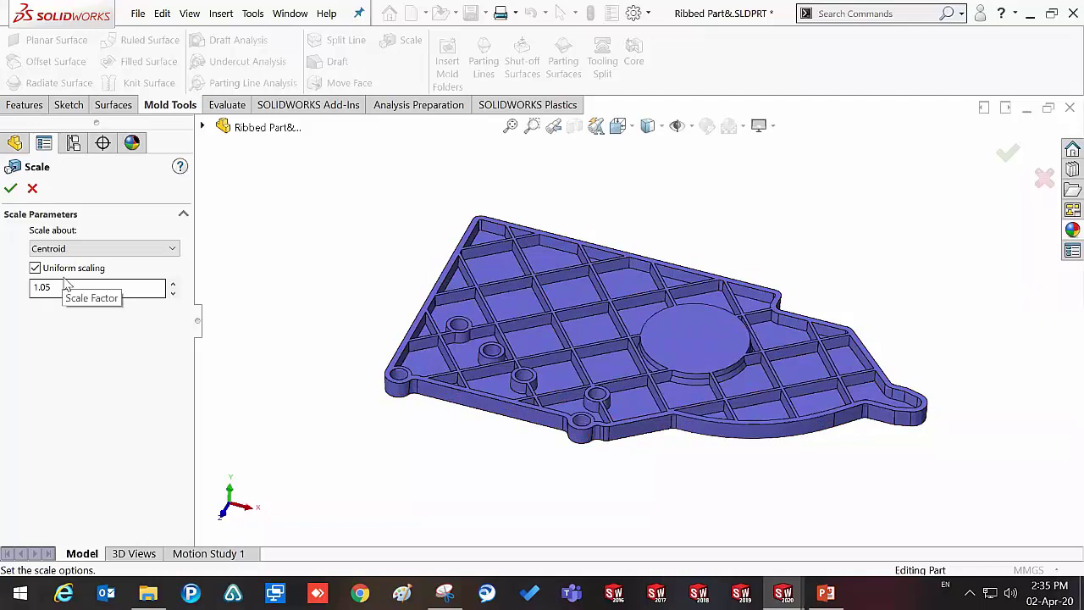
left_click(64, 249)
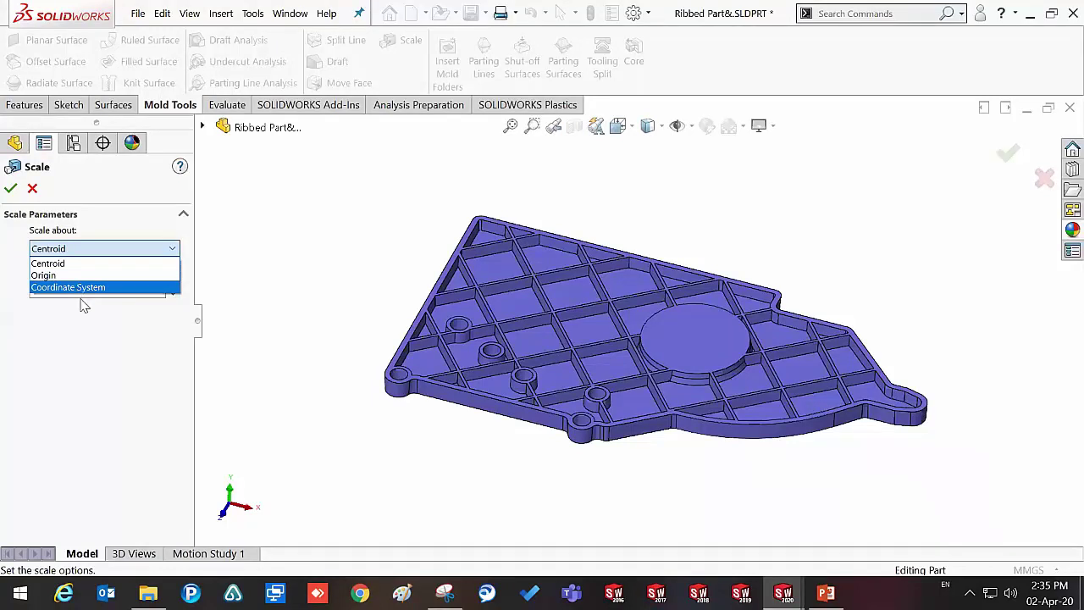
left_click(89, 315)
left_click(61, 288)
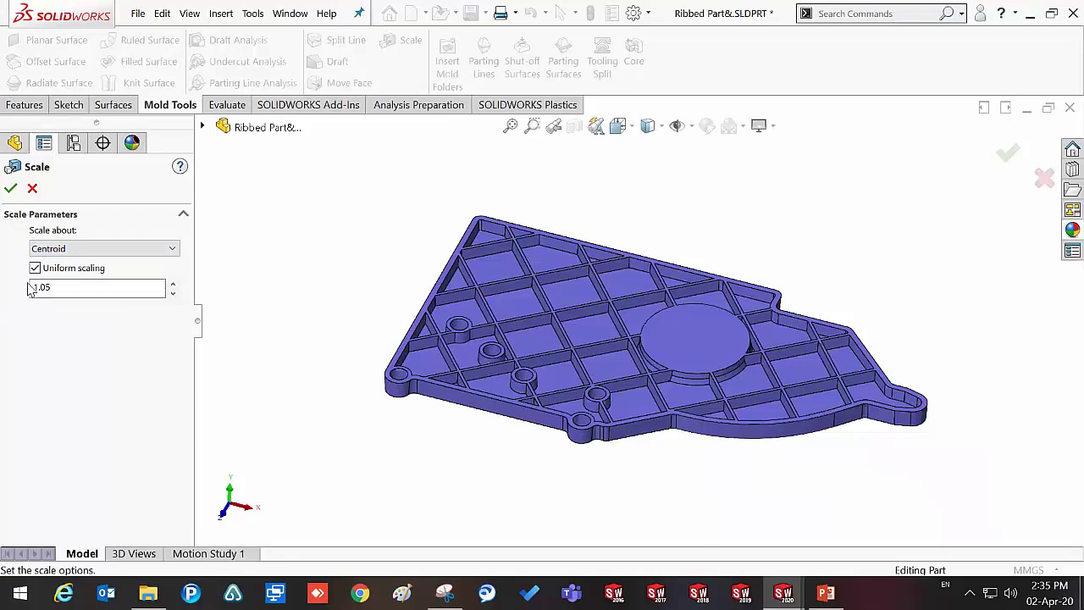
key("BackSpace")
key("BackSpace")
type("05")
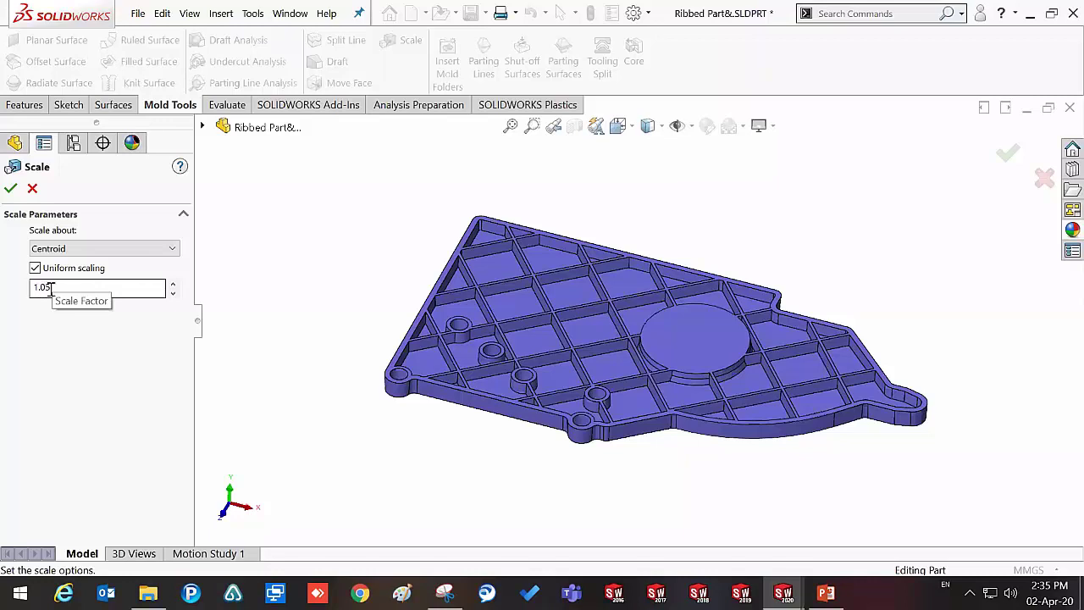
left_click(12, 187)
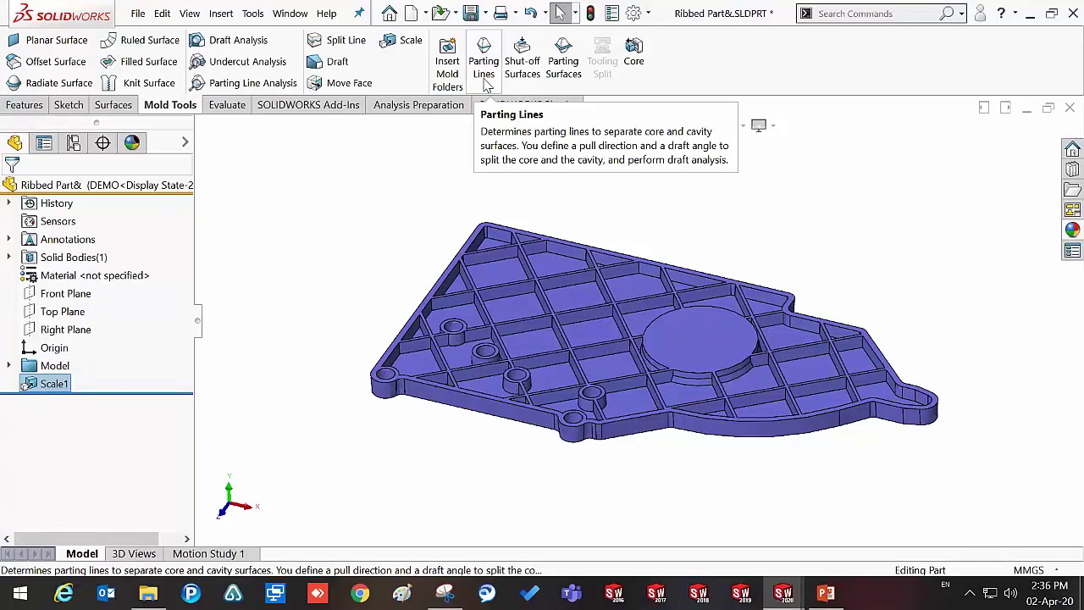
Step: Begin a Parting Line using the circular face as pull direction and a 1.00deg draft
left_click(485, 64)
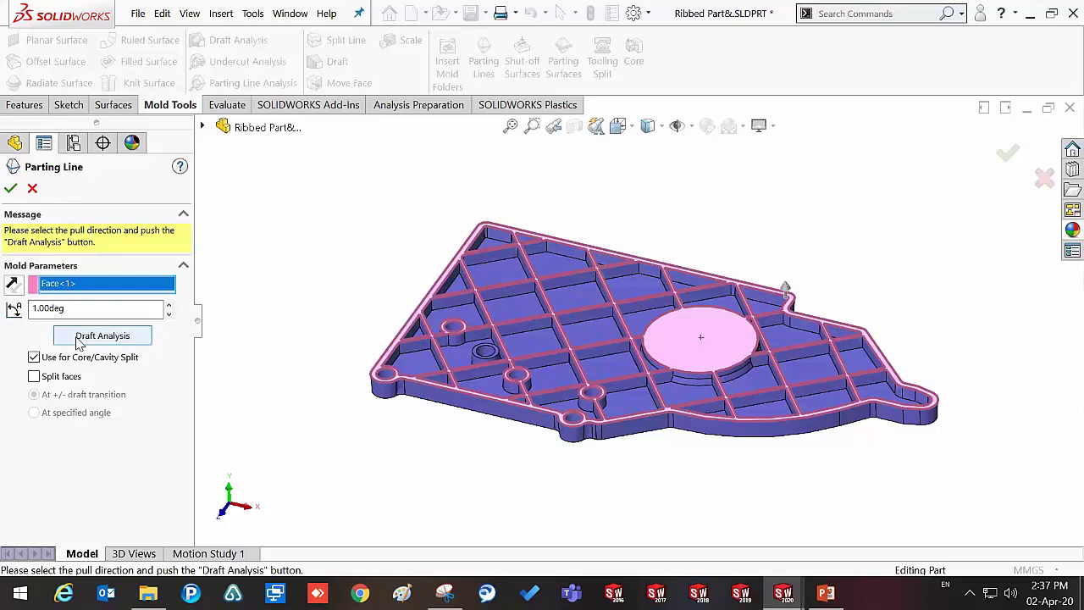
Step: Run Draft Analysis and zoom to inspect the green/red faces and 28-edge parting line
left_click(79, 341)
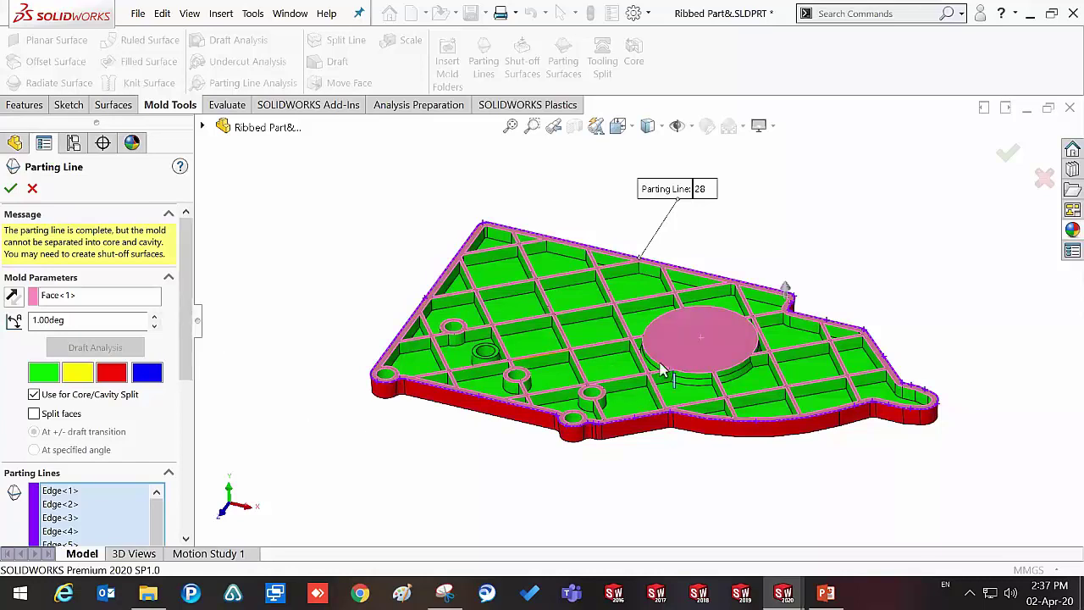
scroll(770, 388, "down", 2)
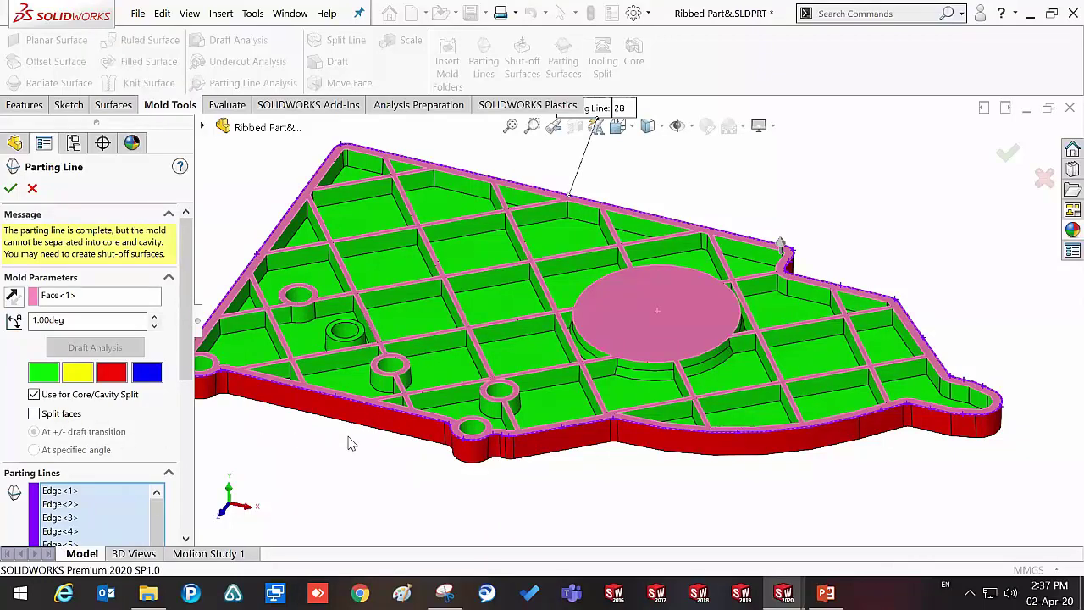
scroll(355, 394, "up", 2)
scroll(359, 412, "up", 1)
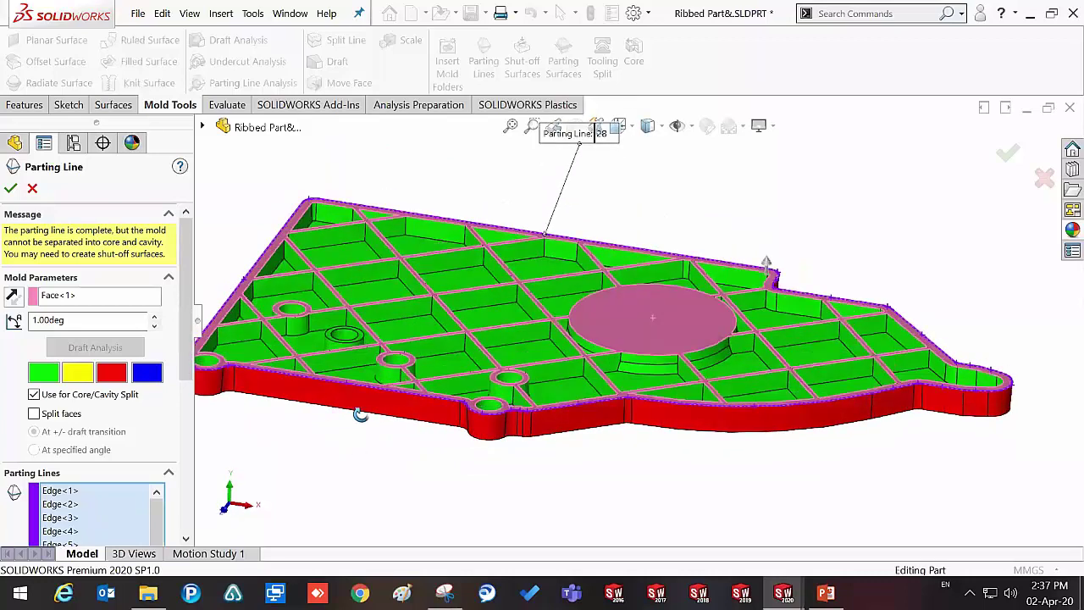
scroll(343, 360, "down", 3)
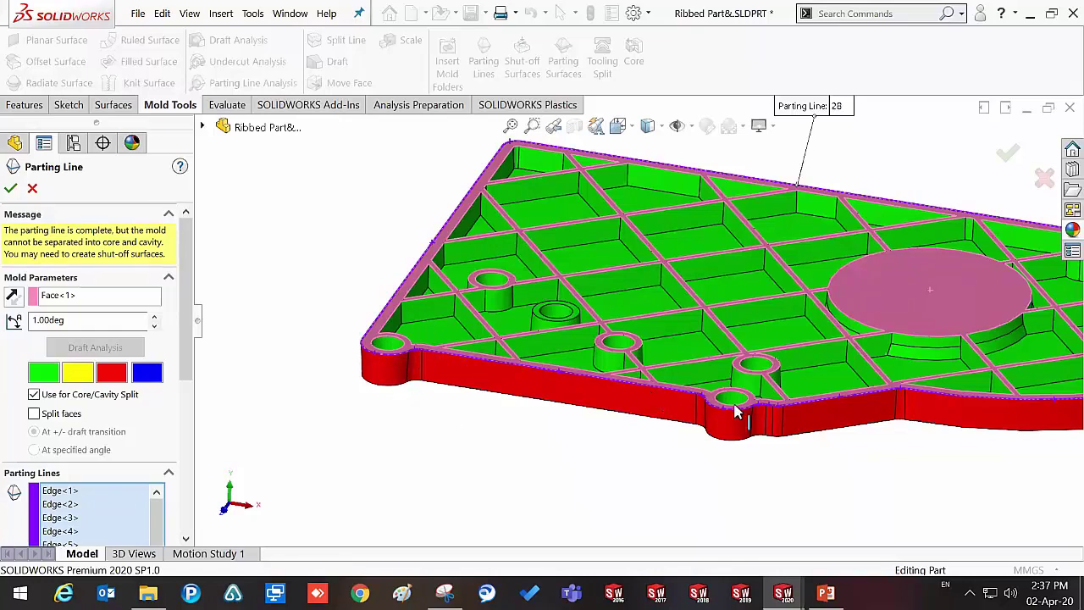
scroll(961, 428, "up", 3)
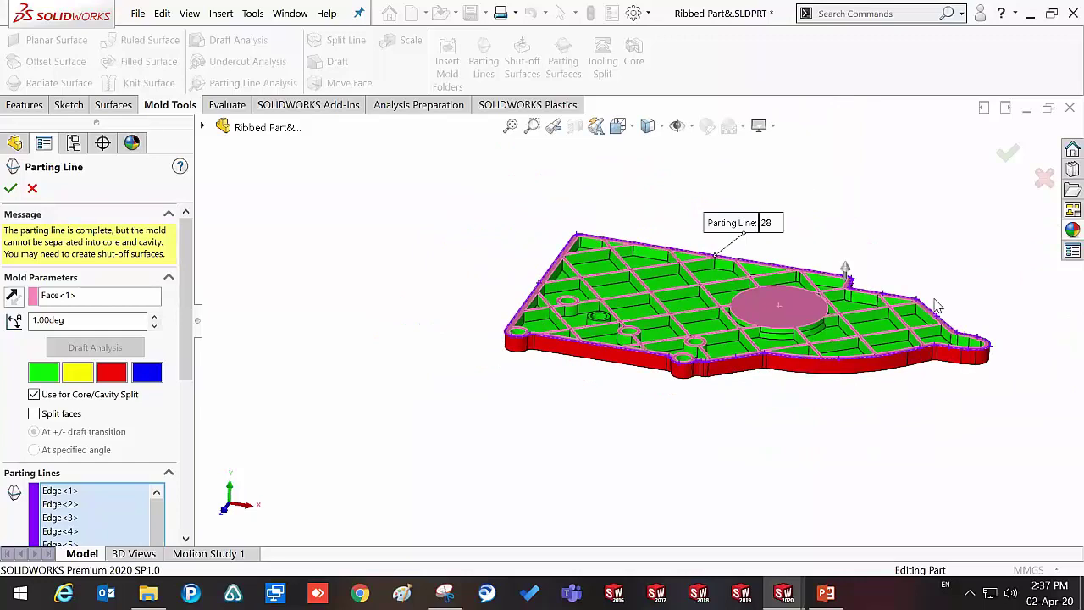
scroll(957, 321, "down", 2)
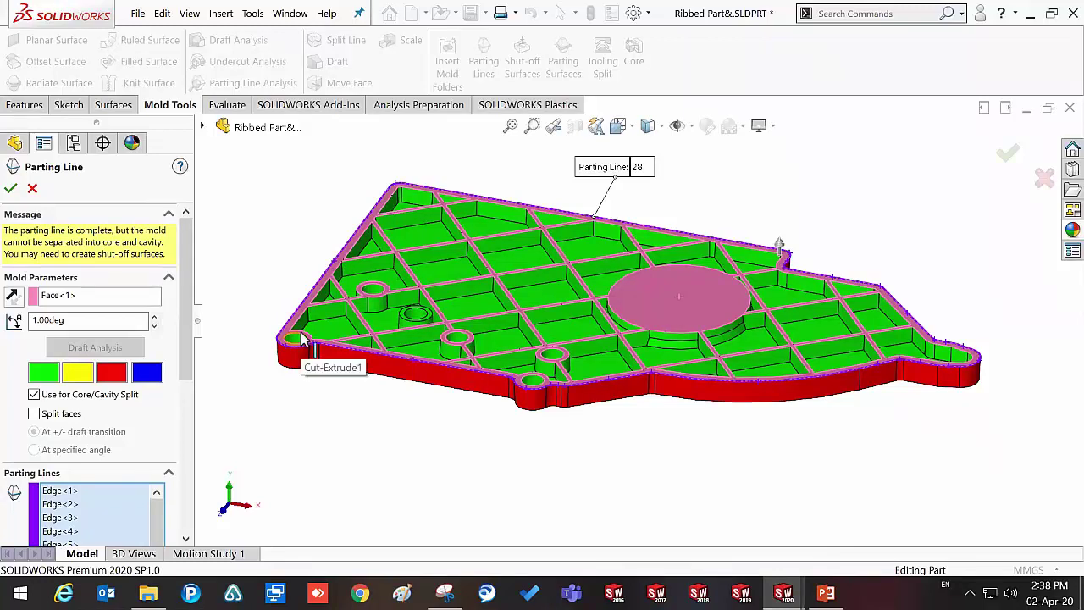
Step: Accept the parting line as Parting Line3, then zoom to fit the whole part
left_click(10, 190)
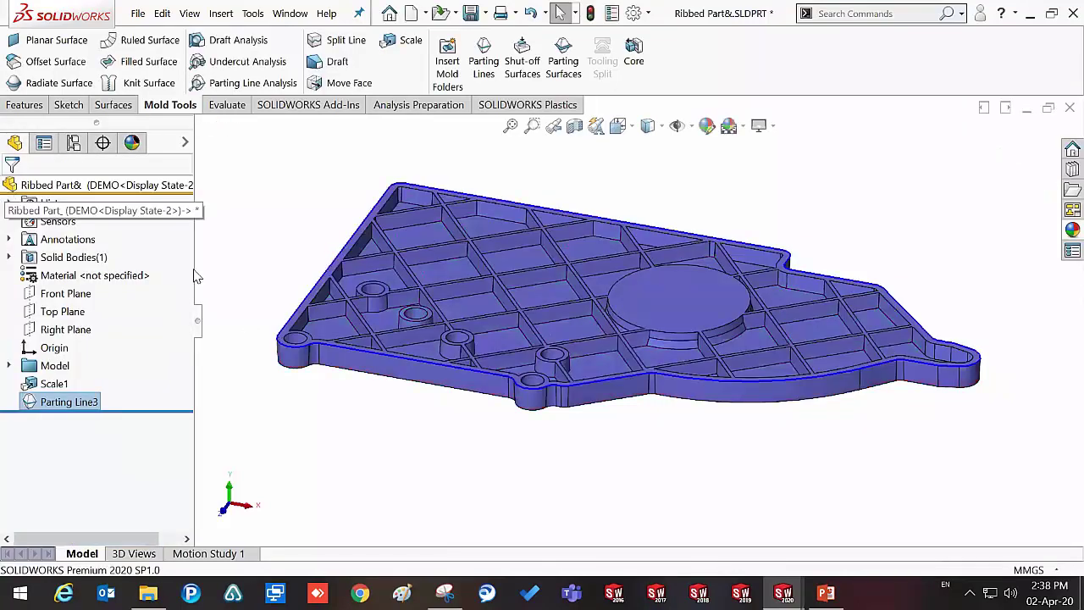
scroll(375, 413, "down", 5)
scroll(440, 330, "down", 2)
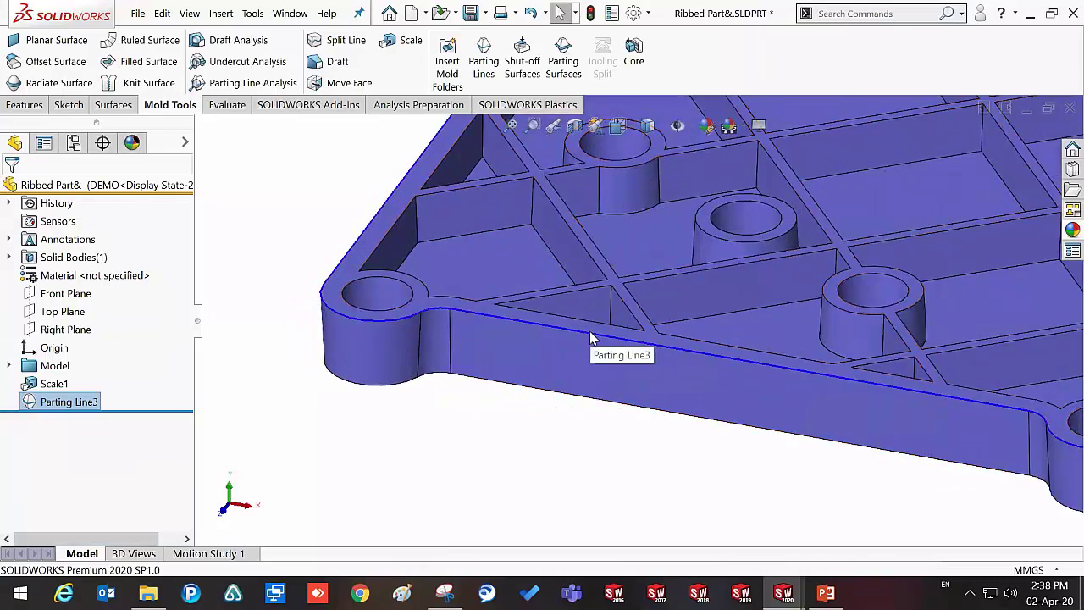
scroll(699, 436, "up", 5)
key("f")
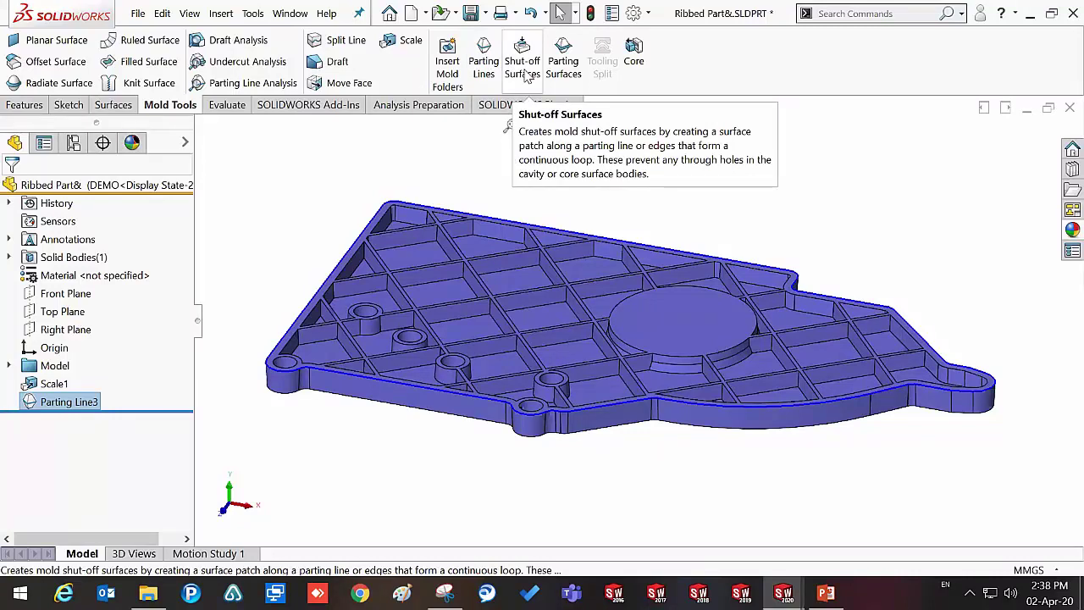
Step: Start a Shut-Off Surface and set the first hole and middle boss loops to tangent patches
left_click(523, 66)
mouse_move(352, 388)
middle_mouse_down()
mouse_move(340, 237)
mouse_move(352, 403)
mouse_move(363, 413)
middle_mouse_up()
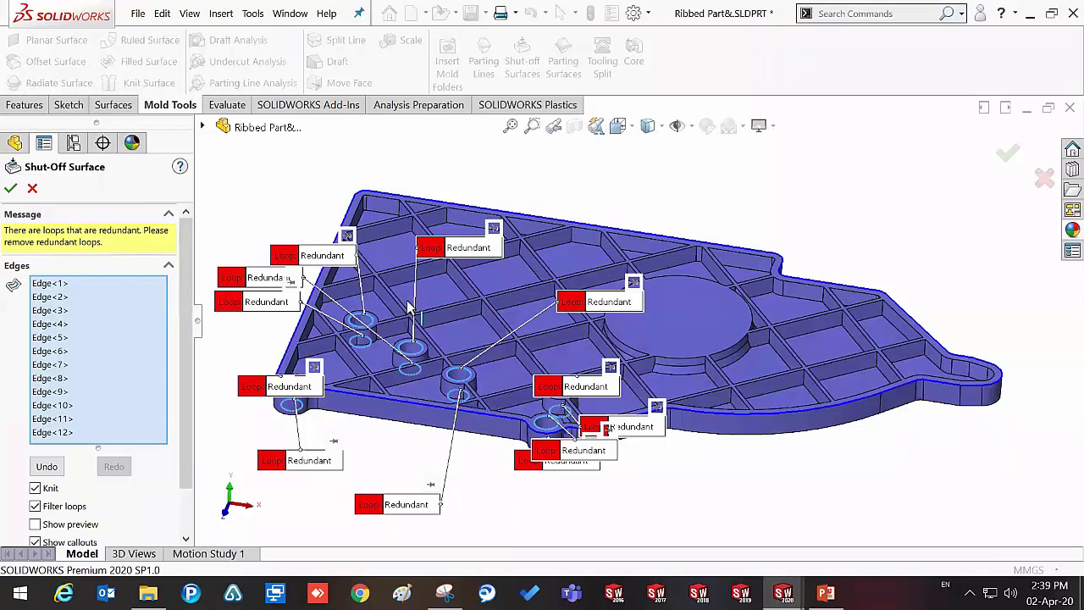
scroll(471, 296, "down", 5)
left_click(471, 296)
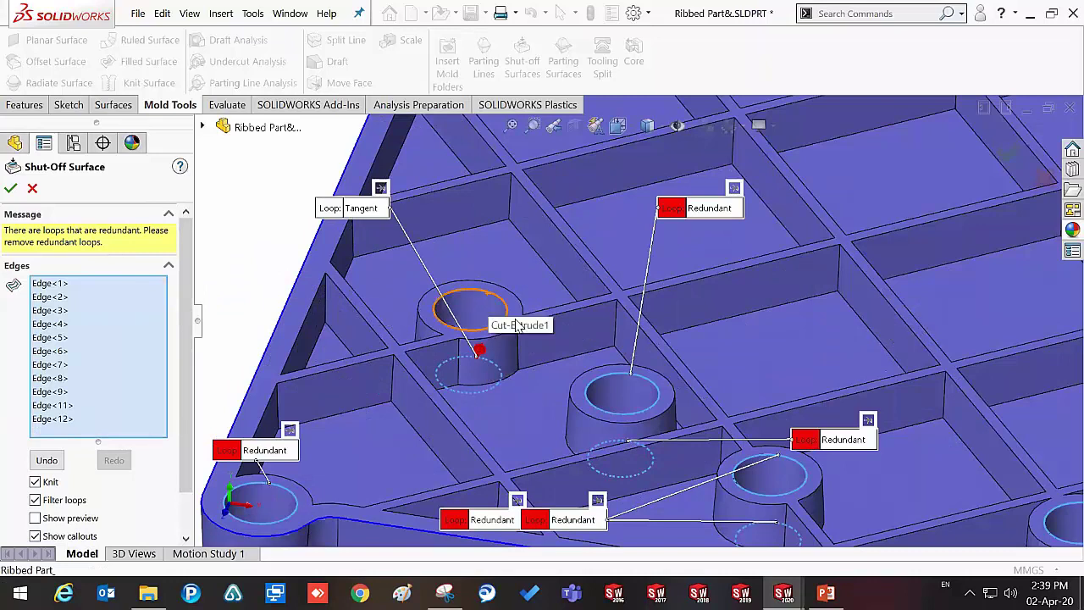
left_click(600, 387)
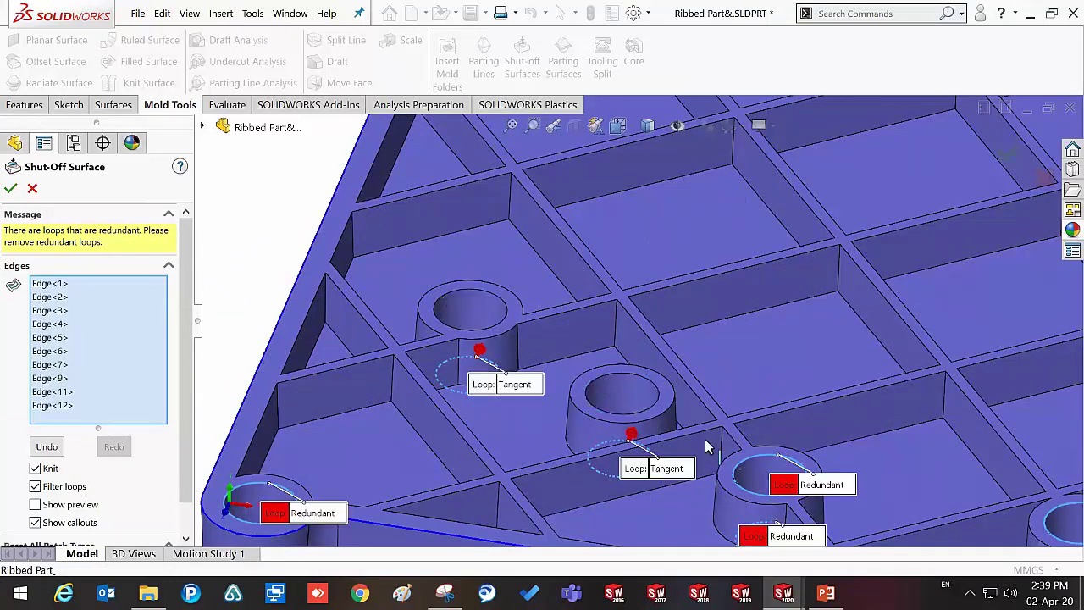
Step: Remove the redundant boss loops until the mold separates into core and cavity
left_click(760, 465)
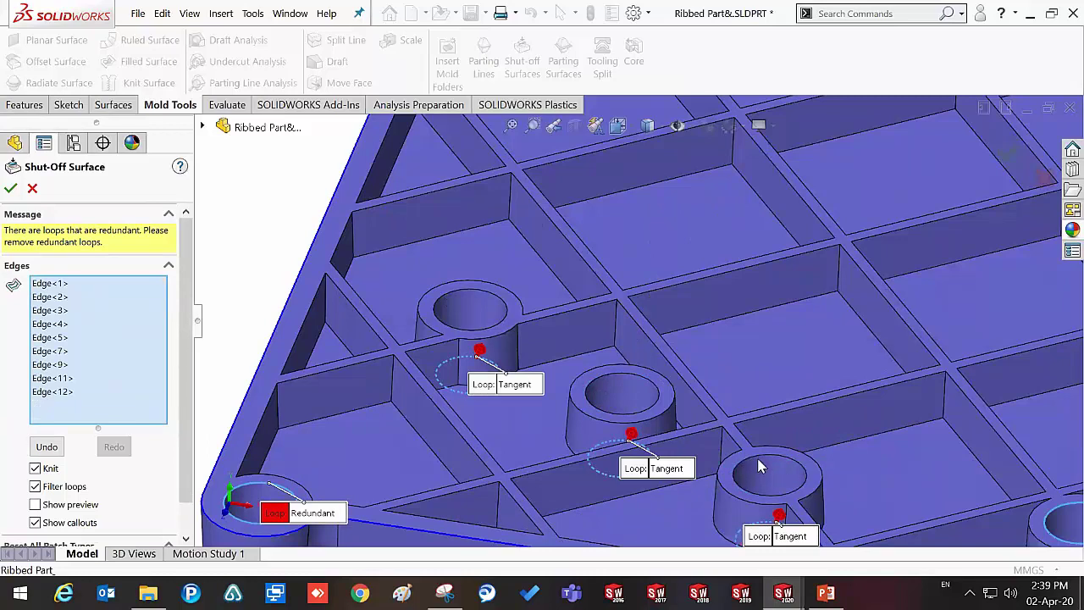
scroll(761, 465, "up", 3)
scroll(843, 442, "down", 1)
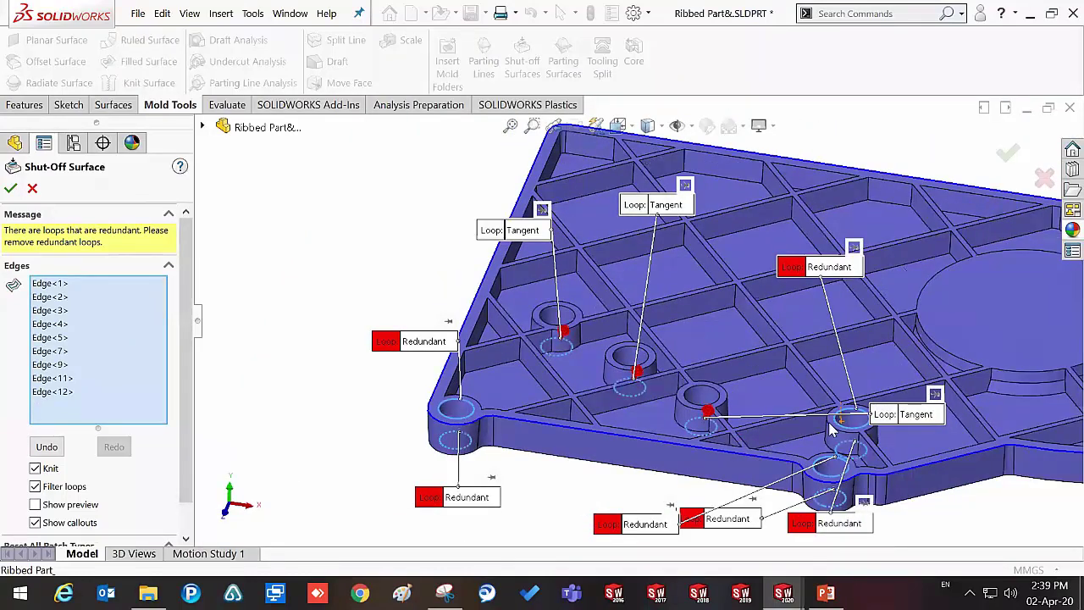
scroll(835, 428, "down", 2)
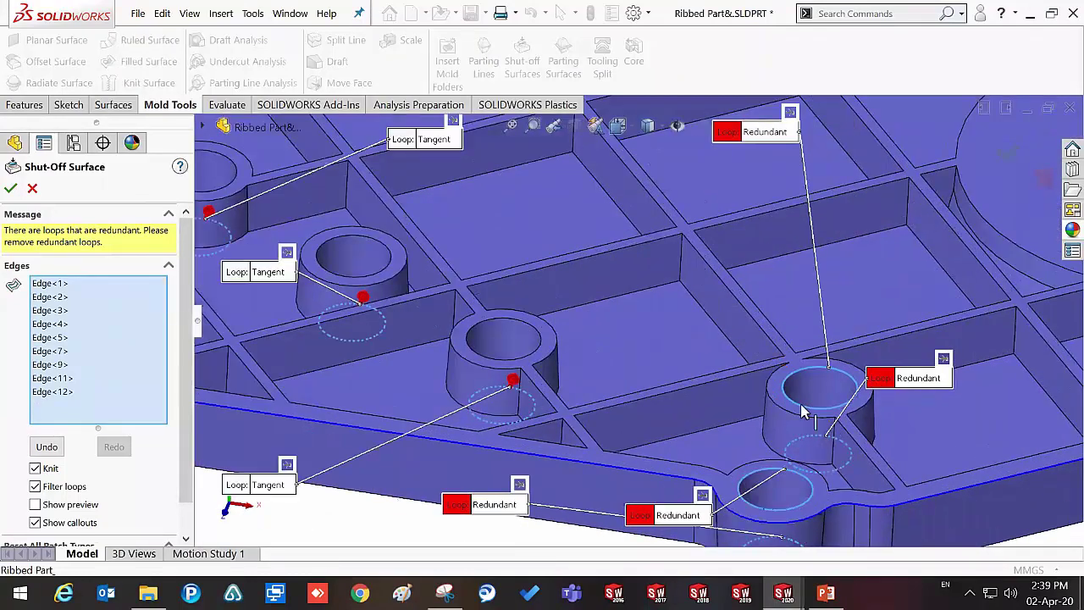
left_click(794, 478)
left_click(796, 472)
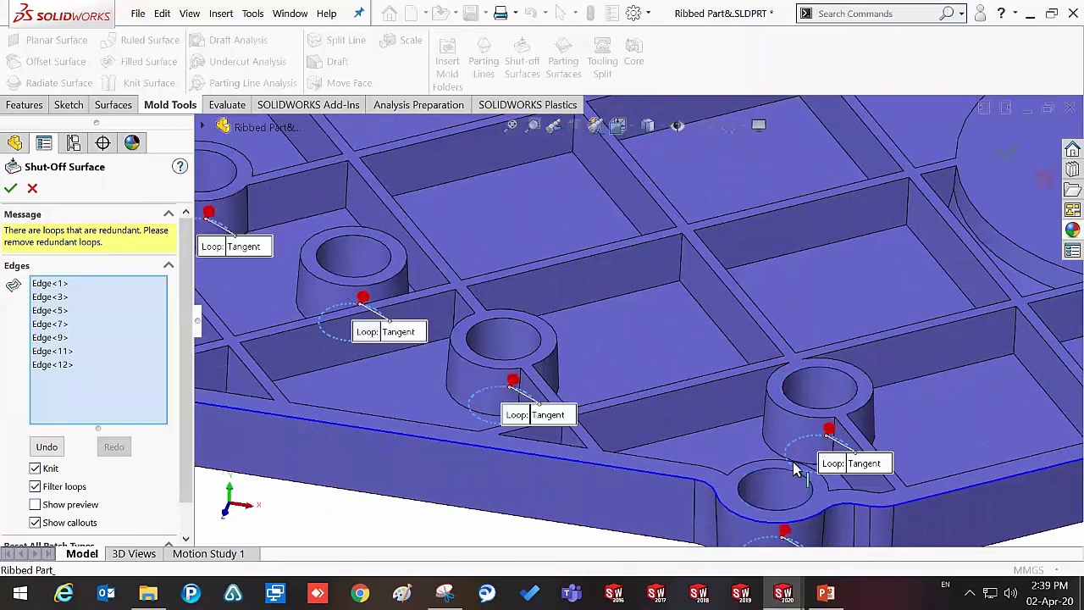
scroll(796, 473, "up", 2)
scroll(597, 386, "up", 1)
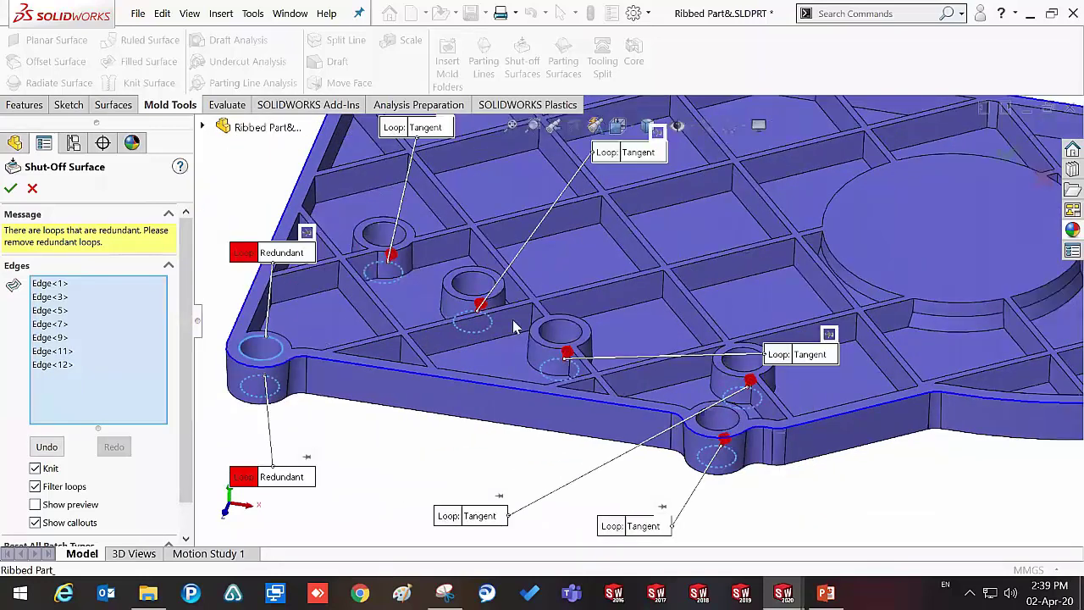
left_click(278, 347)
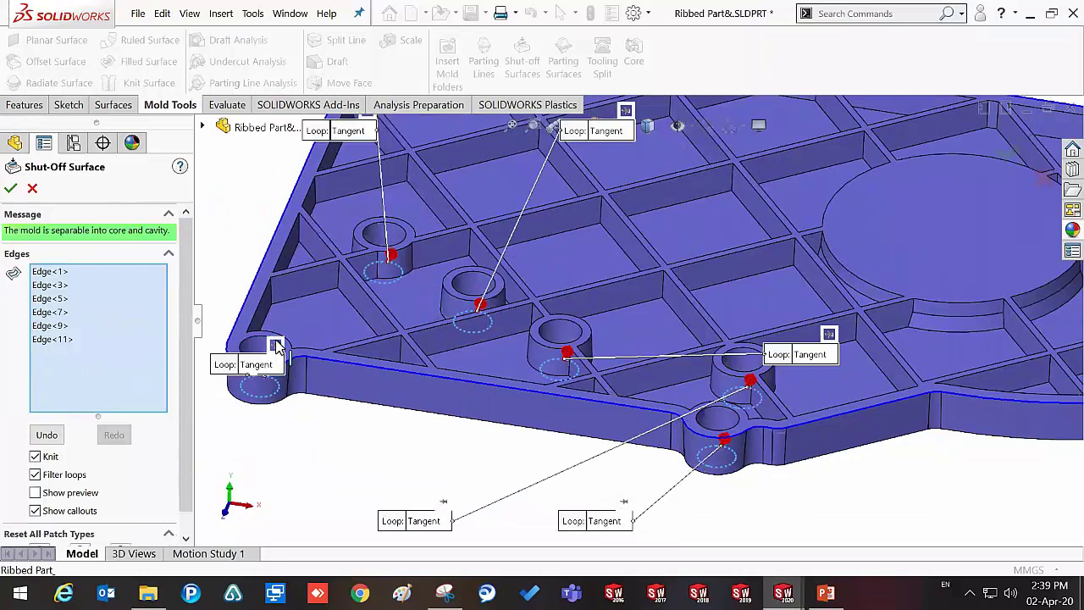
Step: Inspect the capped holes from the side and underside, then create Shut-Off Surface1
mouse_move(437, 388)
middle_mouse_down()
mouse_move(430, 282)
mouse_move(364, 280)
middle_mouse_up()
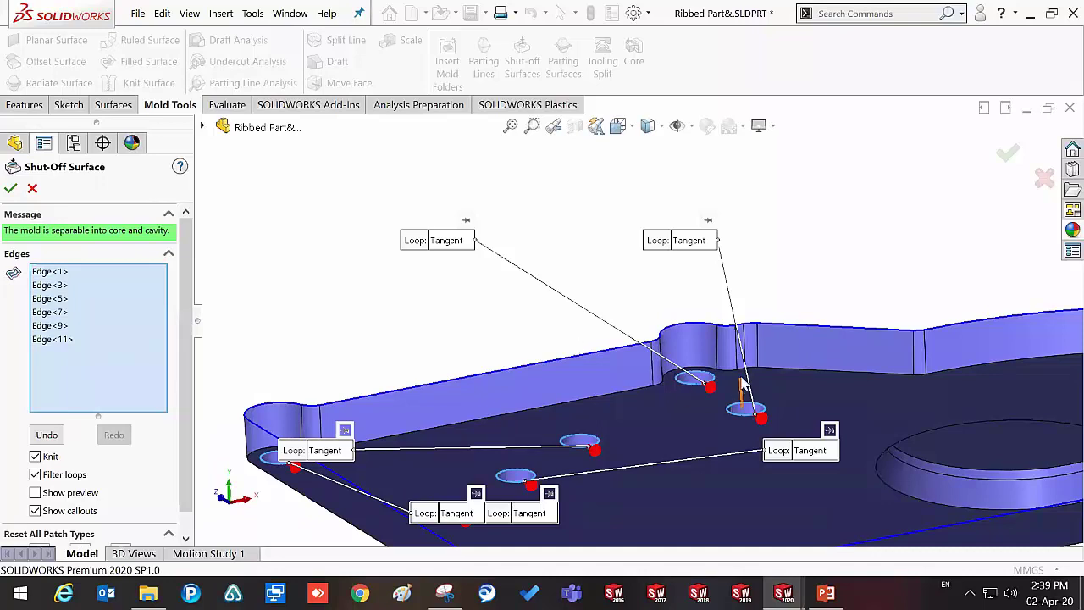
scroll(745, 393, "up", 1)
scroll(745, 406, "up", 1)
middle_click_drag(635, 470, 618, 274)
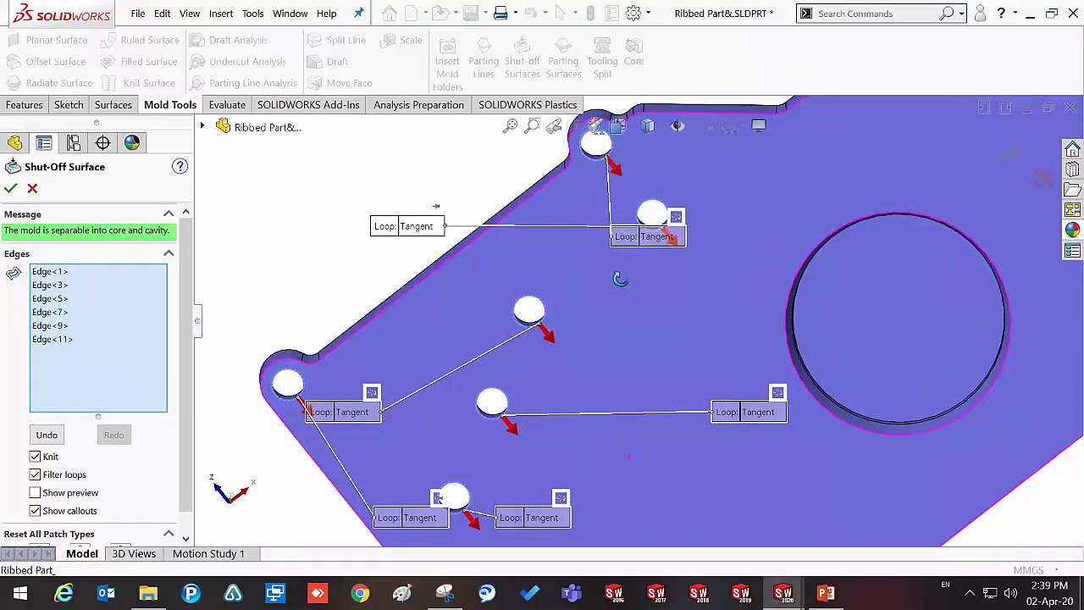
middle_click_drag(617, 273, 605, 166)
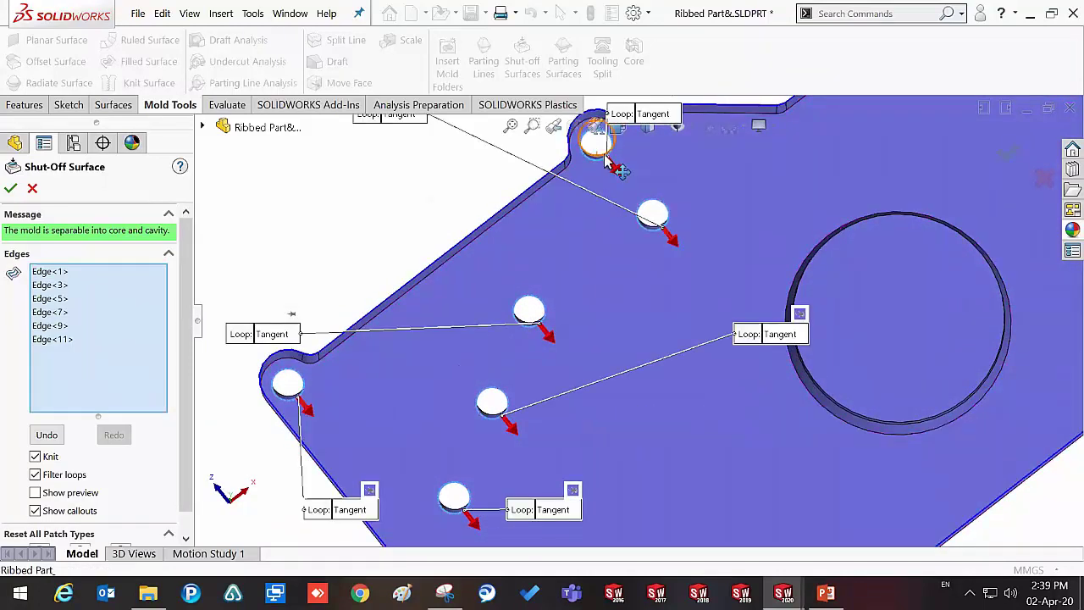
scroll(605, 167, "up", 3)
mouse_move(605, 167)
middle_mouse_down()
mouse_move(698, 431)
mouse_move(621, 351)
mouse_move(614, 269)
mouse_move(559, 256)
mouse_move(566, 269)
middle_mouse_up()
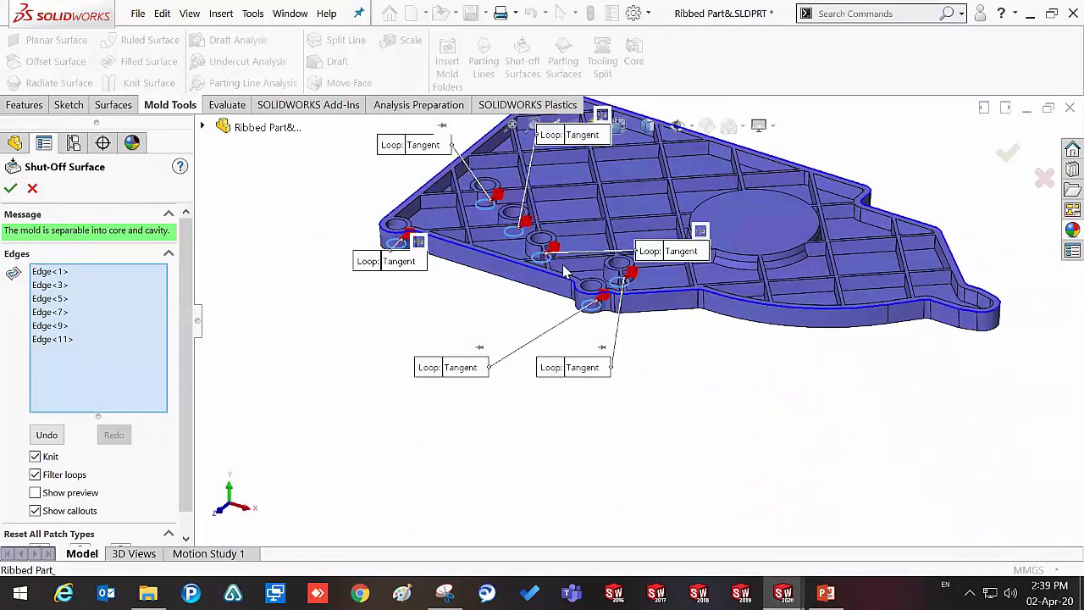
scroll(550, 250, "down", 2)
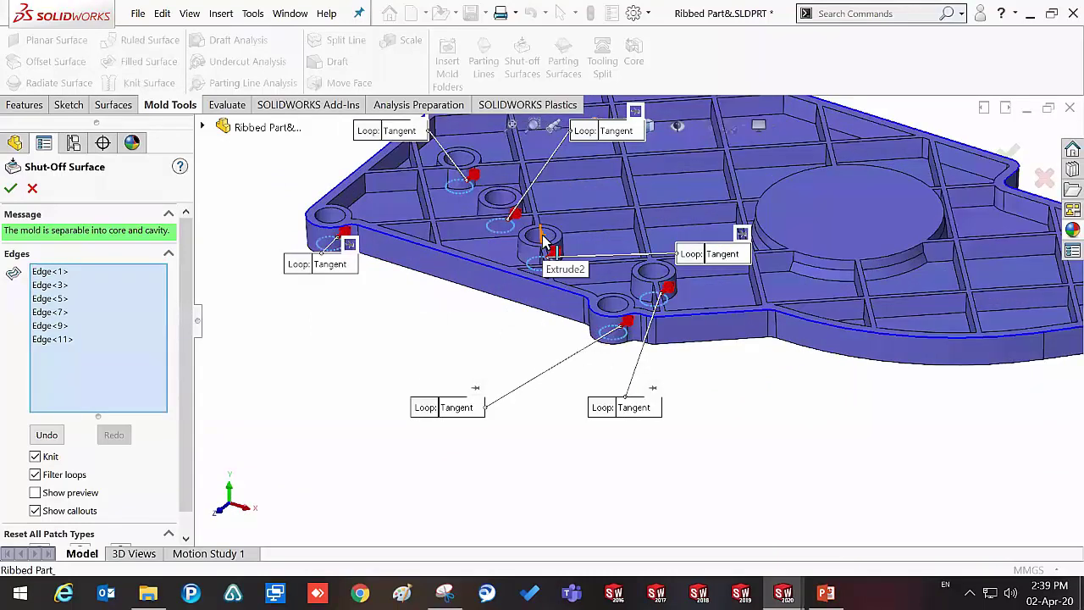
scroll(547, 241, "down", 1)
scroll(550, 245, "down", 2)
scroll(555, 247, "down", 1)
scroll(559, 250, "down", 1)
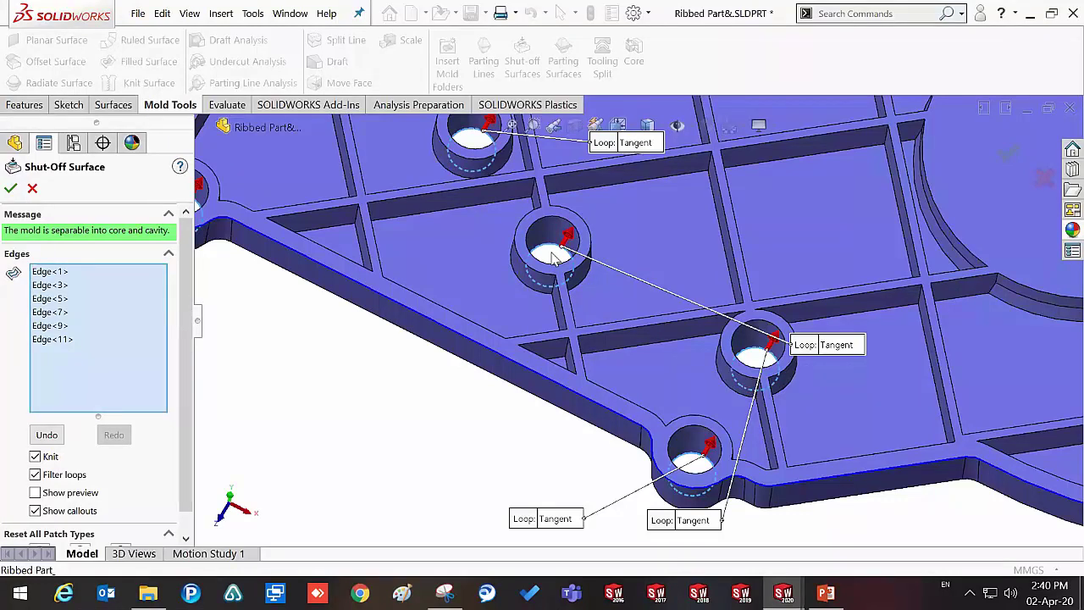
left_click(11, 189)
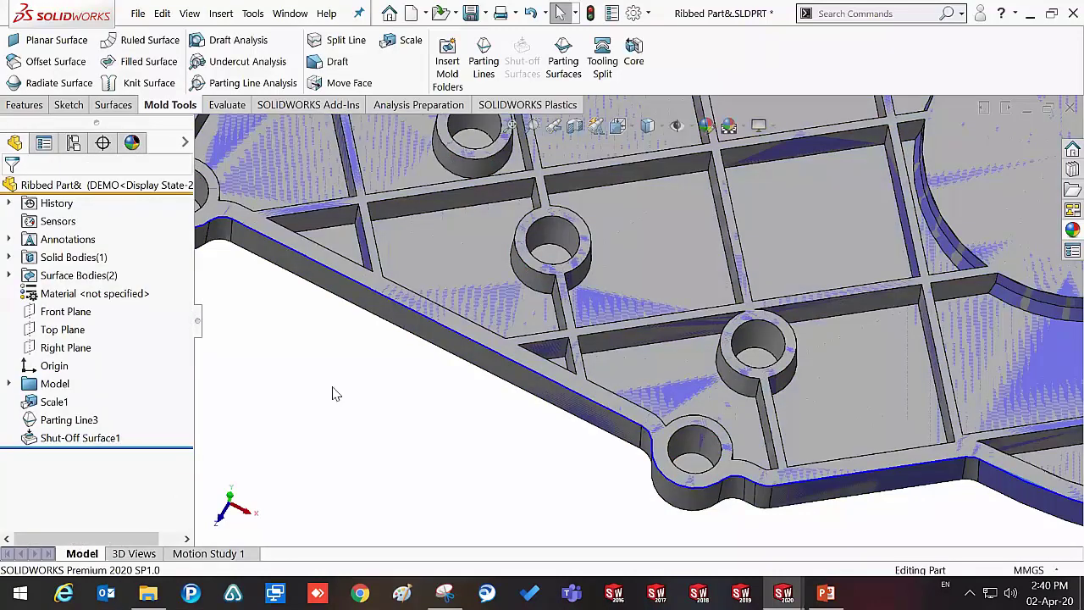
Step: Hide the solid body so only the cavity and core surfaces show
scroll(477, 375, "up", 3)
scroll(663, 300, "up", 2)
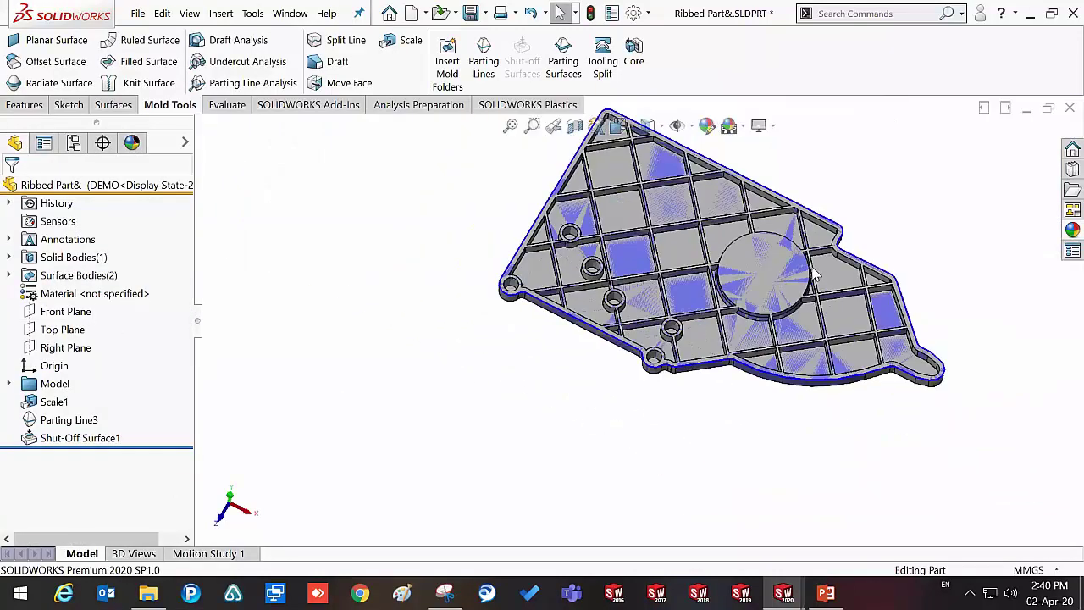
middle_click_drag(814, 154, 783, 187)
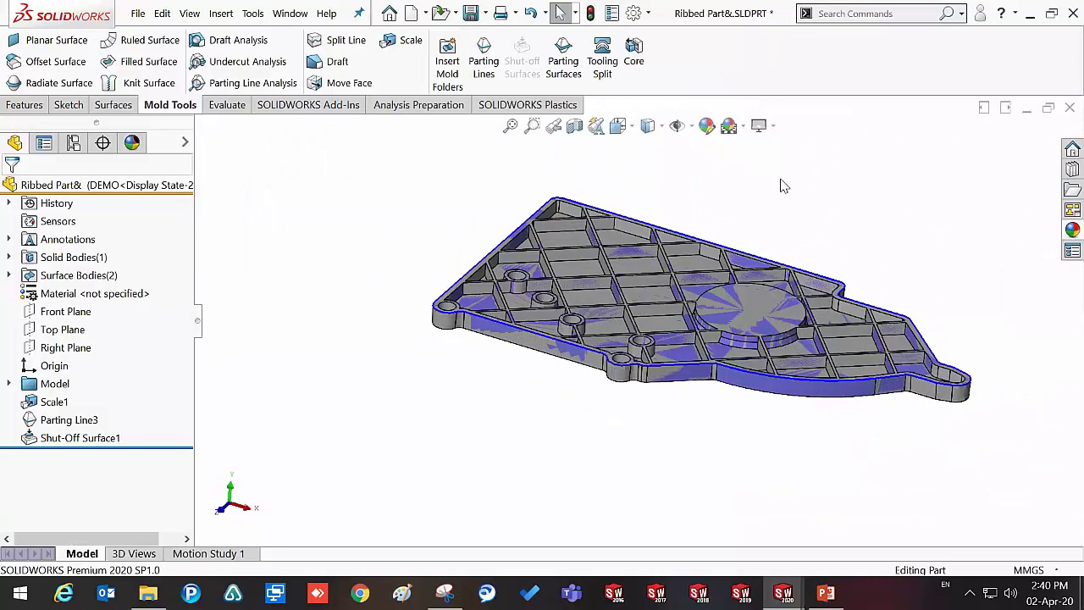
left_click(67, 258)
left_click(75, 237)
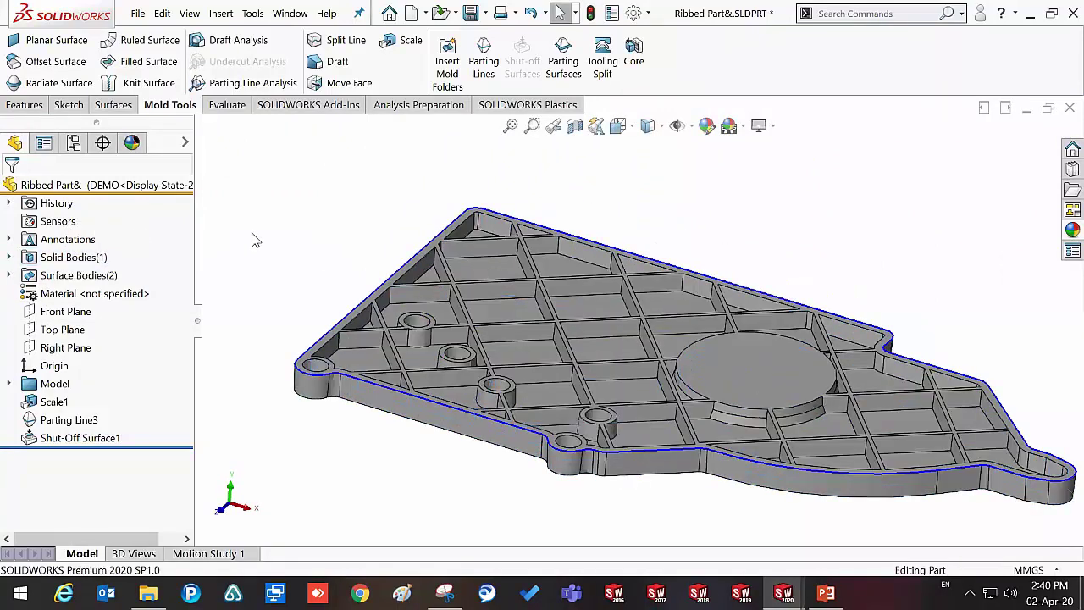
Step: Expand Surface Bodies, Cavity and Core Surface Bodies, highlighting the bodies and Shut-Off Surface1
left_click(8, 275)
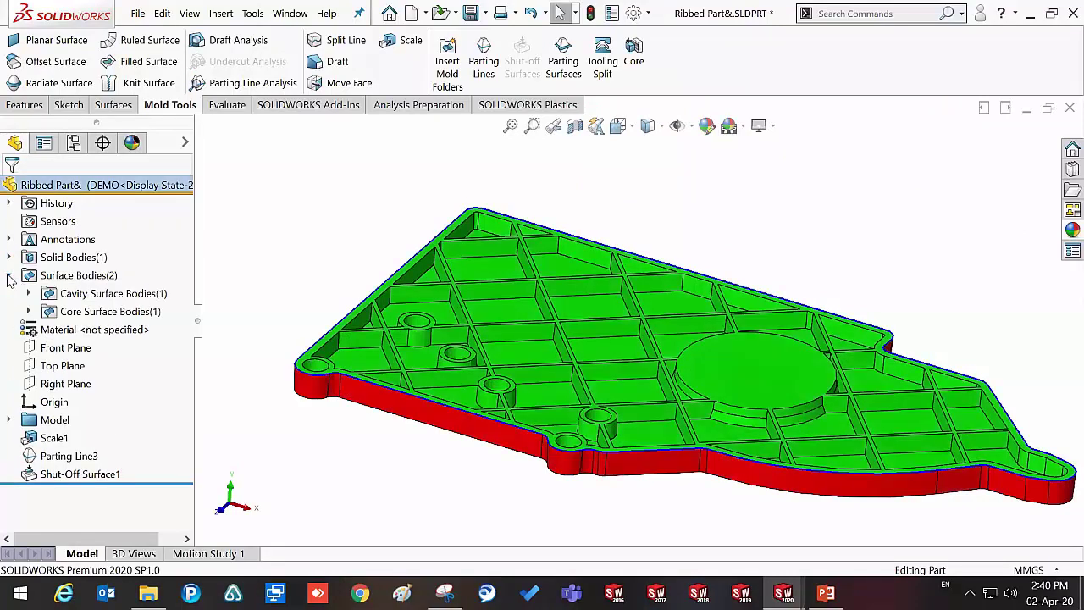
left_click(28, 293)
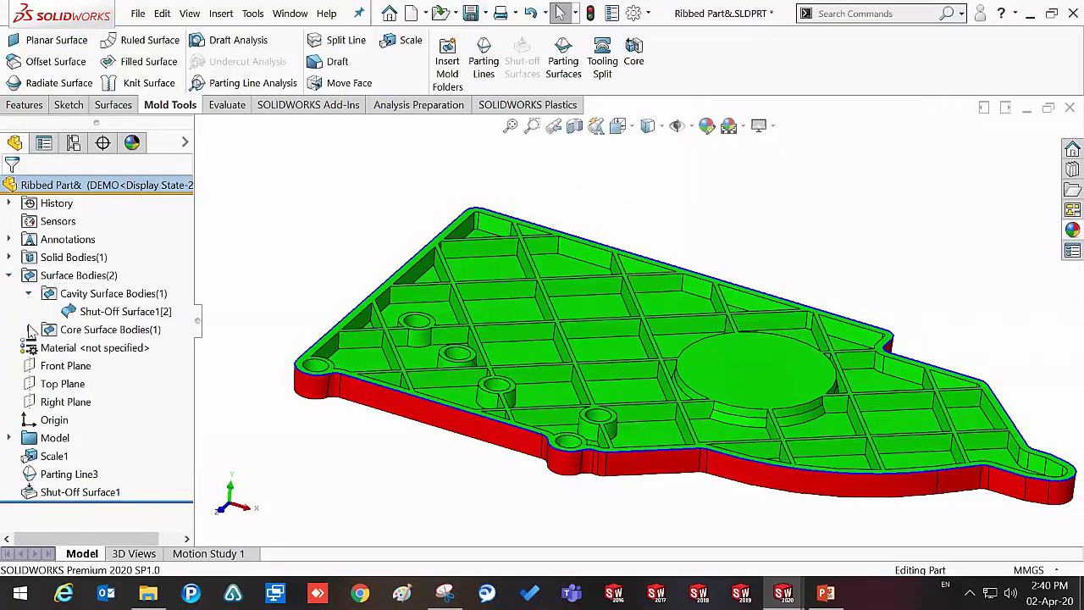
left_click(28, 329)
left_click(56, 280)
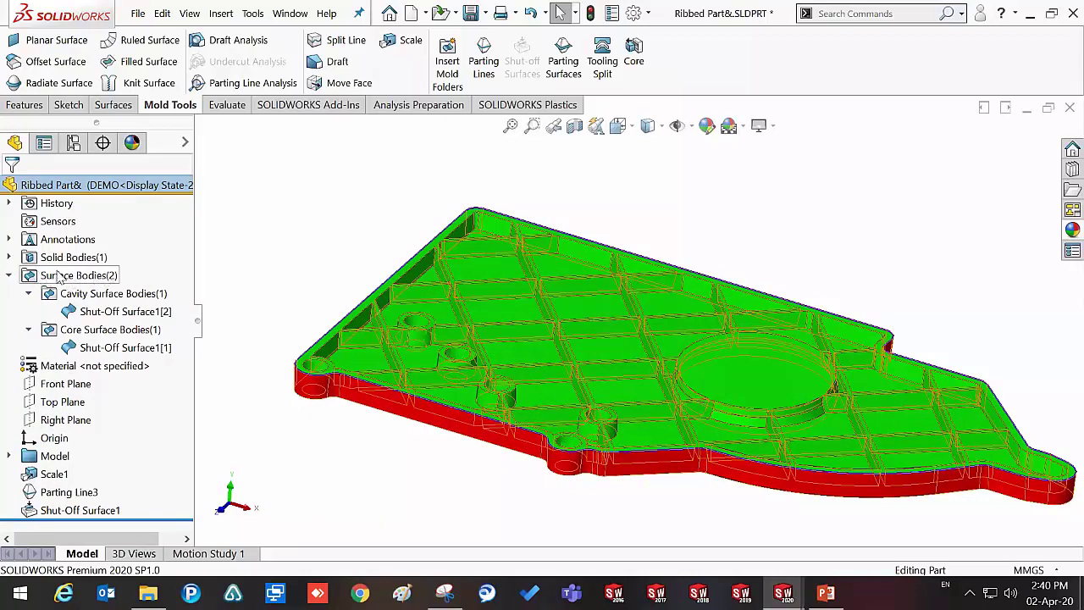
left_click(100, 513)
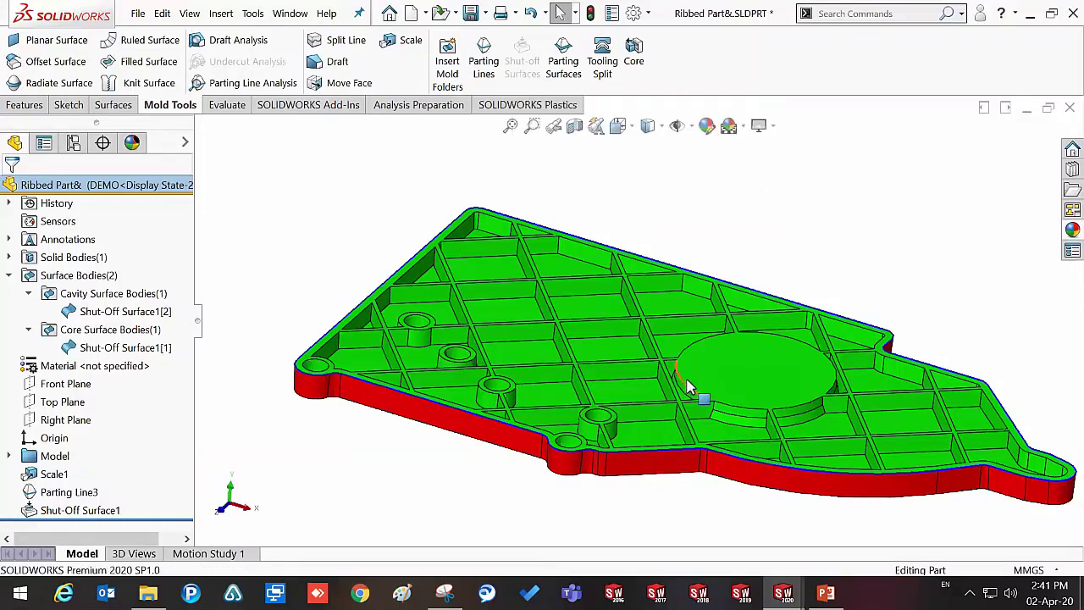
middle_click_drag(690, 391, 642, 347)
key("ctrl+7")
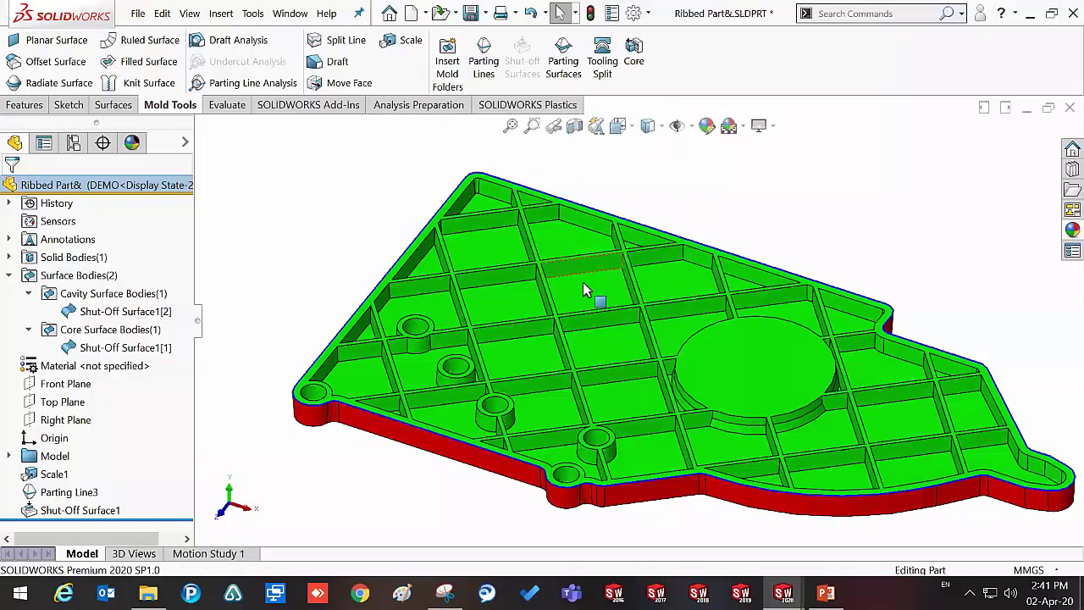
scroll(598, 313, "up", 2)
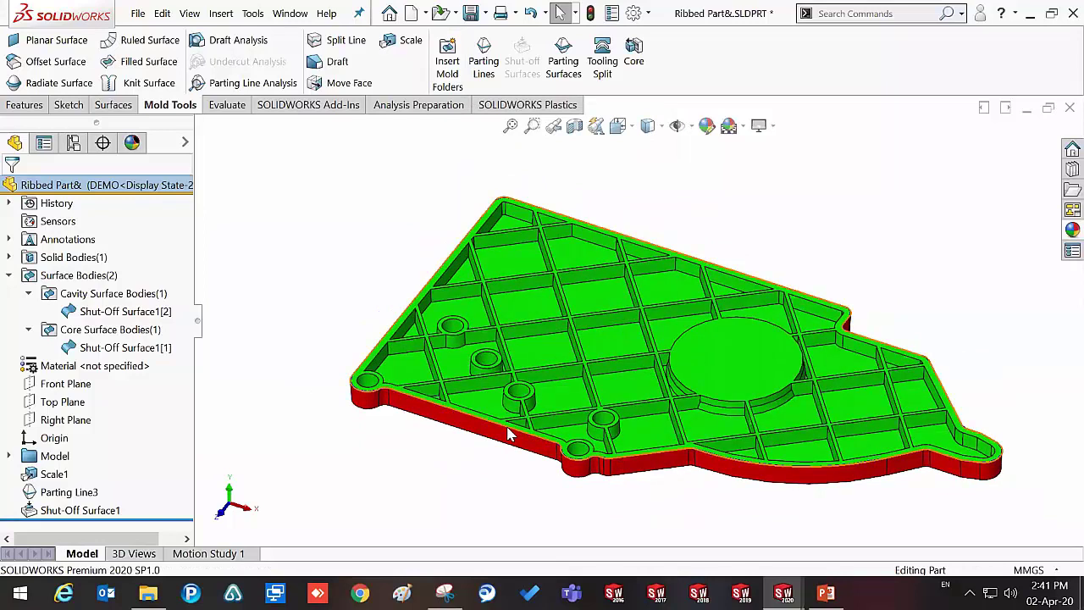
scroll(750, 515, "down", 2)
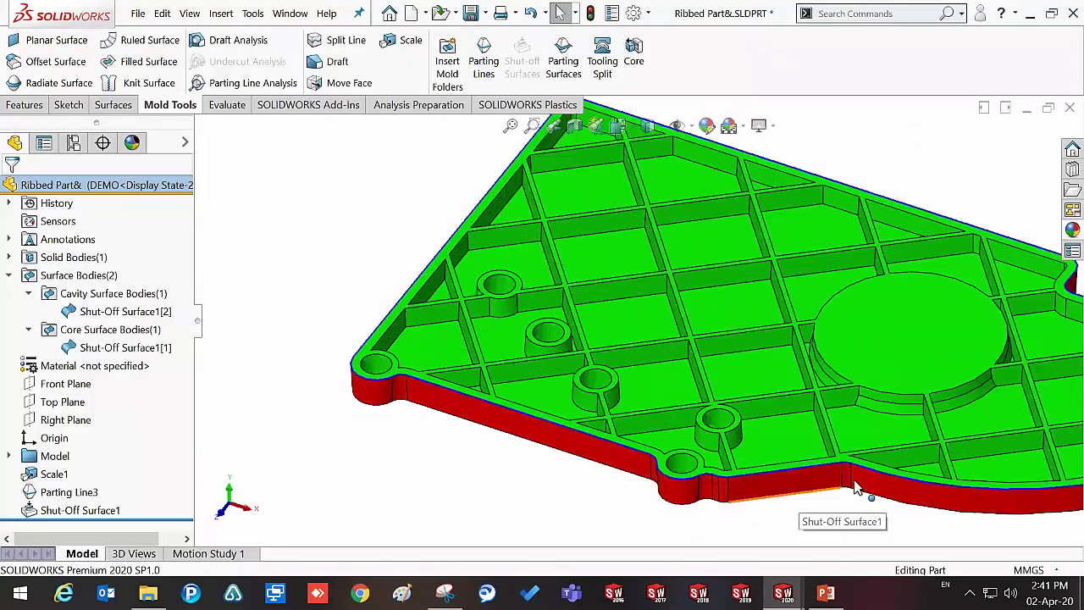
scroll(859, 516, "up", 1)
scroll(884, 448, "up", 2)
scroll(826, 294, "down", 1)
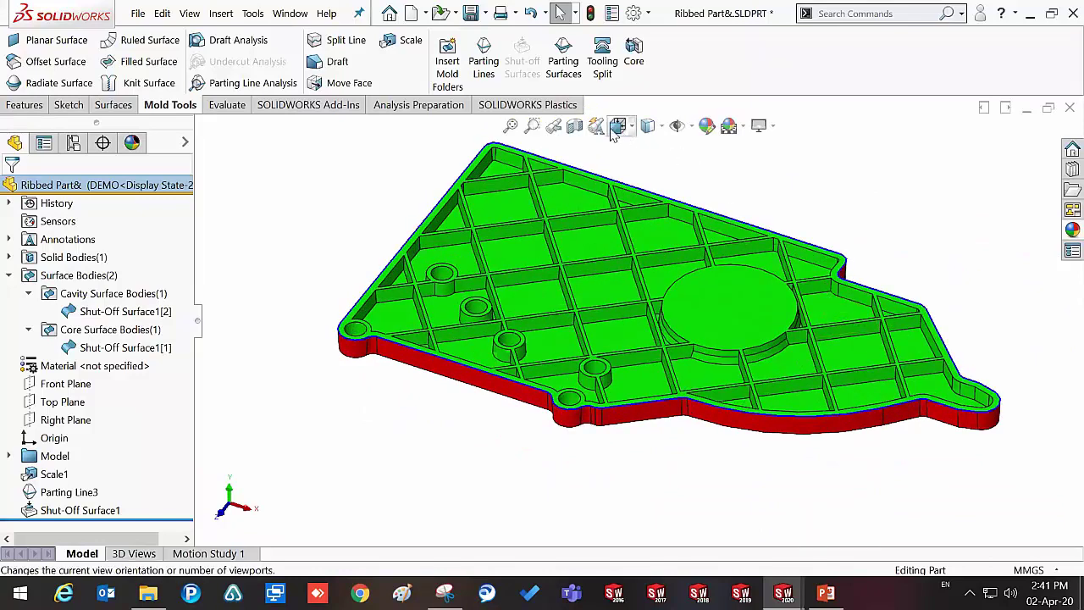
Step: Section the part on the Front Plane and orbit to inspect the rib cross-section
left_click(574, 126)
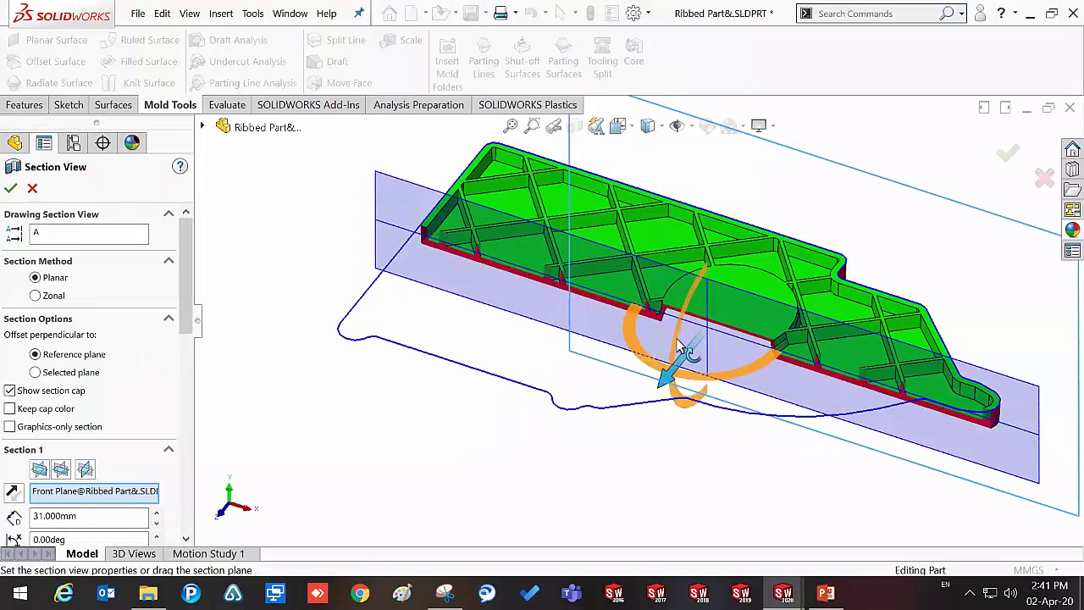
scroll(677, 347, "down", 1)
scroll(610, 340, "down", 1)
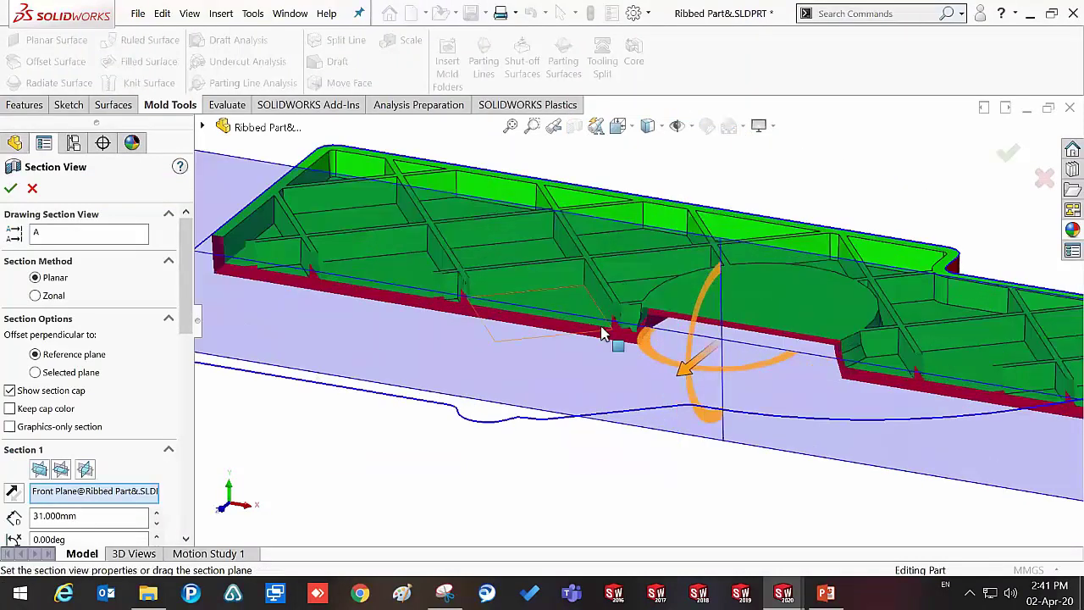
scroll(631, 345, "down", 2)
scroll(634, 347, "down", 1)
scroll(606, 313, "down", 1)
middle_click_drag(604, 310, 610, 235)
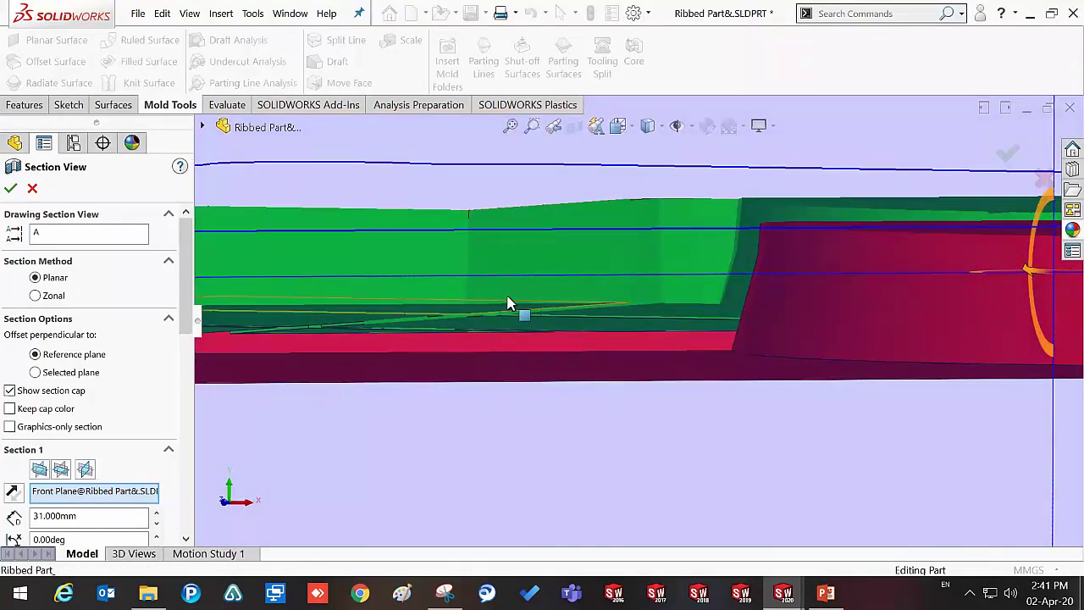
mouse_move(509, 303)
middle_mouse_down()
mouse_move(520, 353)
mouse_move(624, 375)
mouse_move(709, 370)
middle_mouse_up()
mouse_move(920, 302)
middle_mouse_down()
mouse_move(913, 273)
mouse_move(689, 101)
middle_mouse_up()
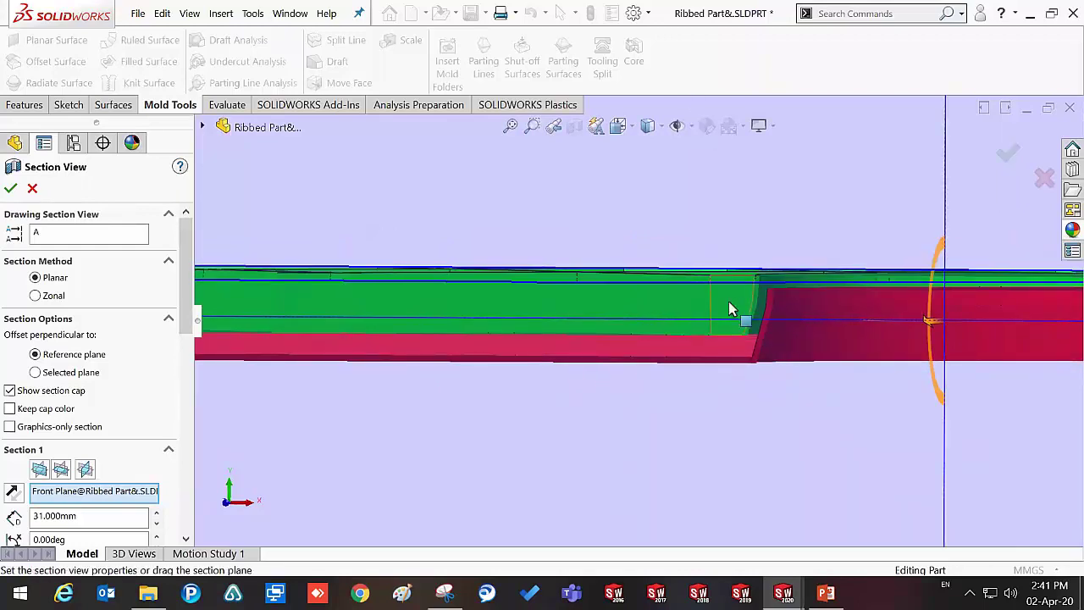
scroll(735, 308, "down", 2)
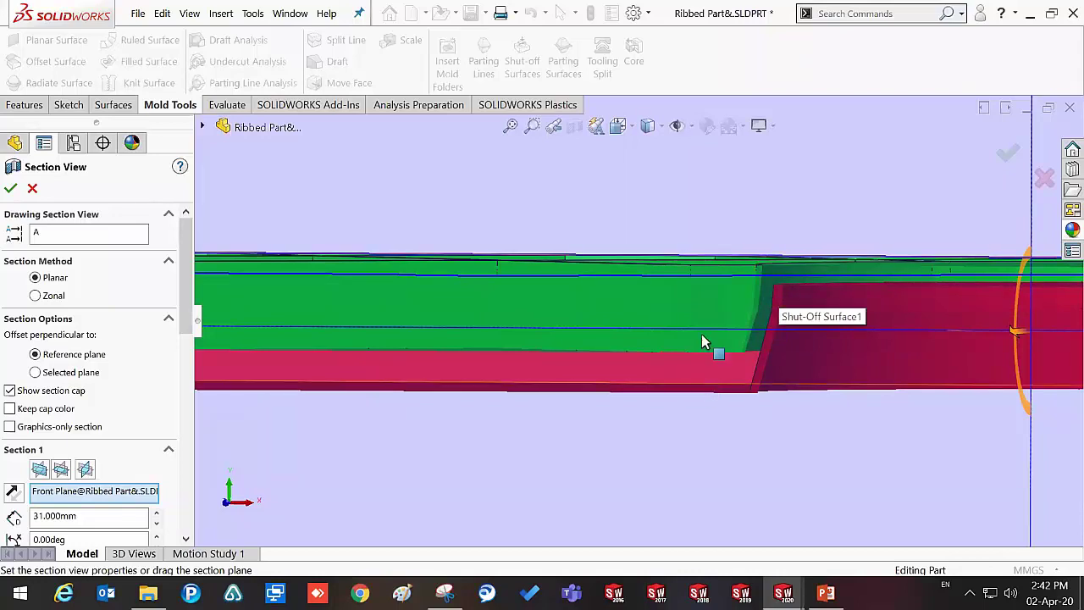
scroll(729, 338, "up", 3)
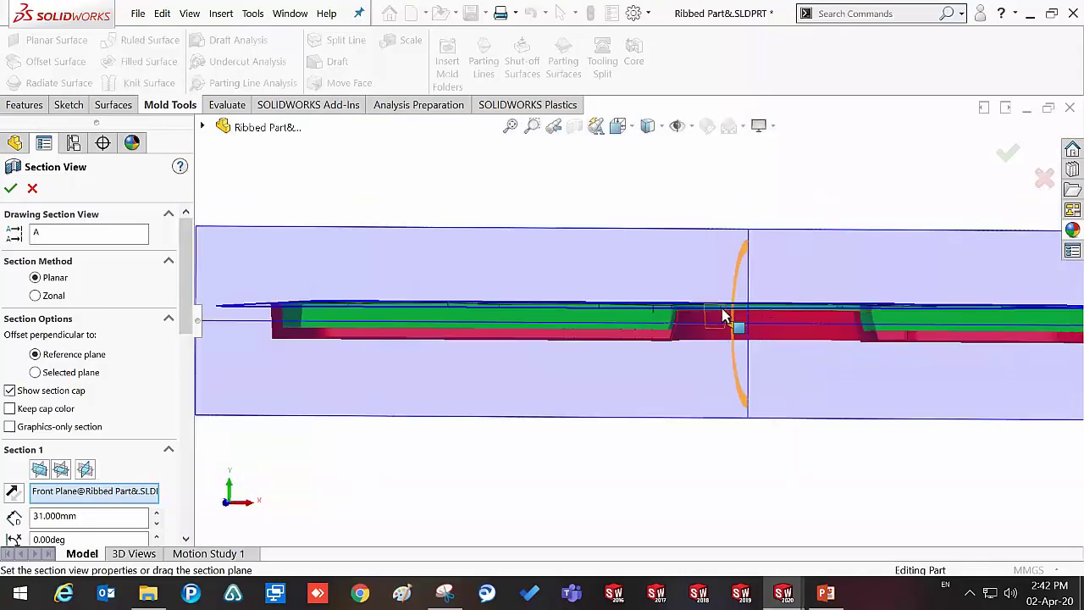
middle_click_drag(779, 349, 780, 388)
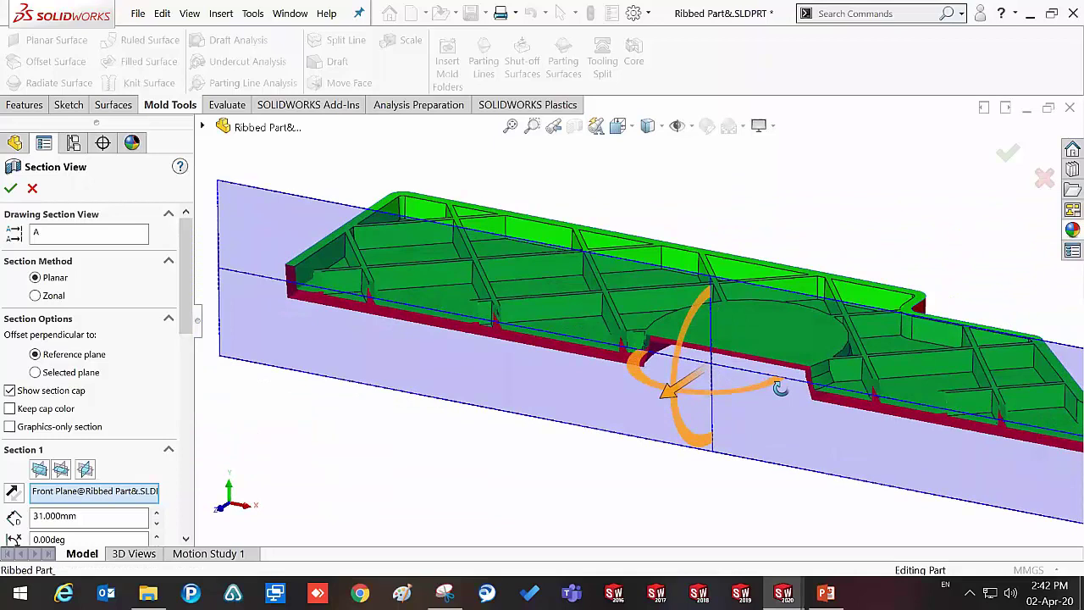
Step: Move the section cut to about 58 mm into the part and accept the section view
left_click_drag(669, 392, 616, 469)
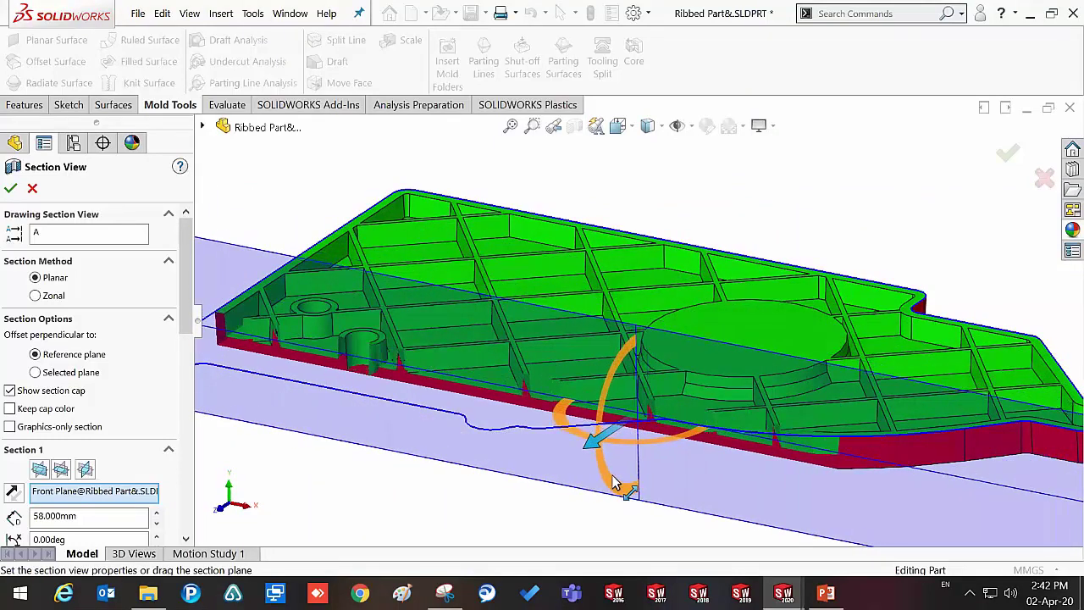
scroll(374, 373, "down", 3)
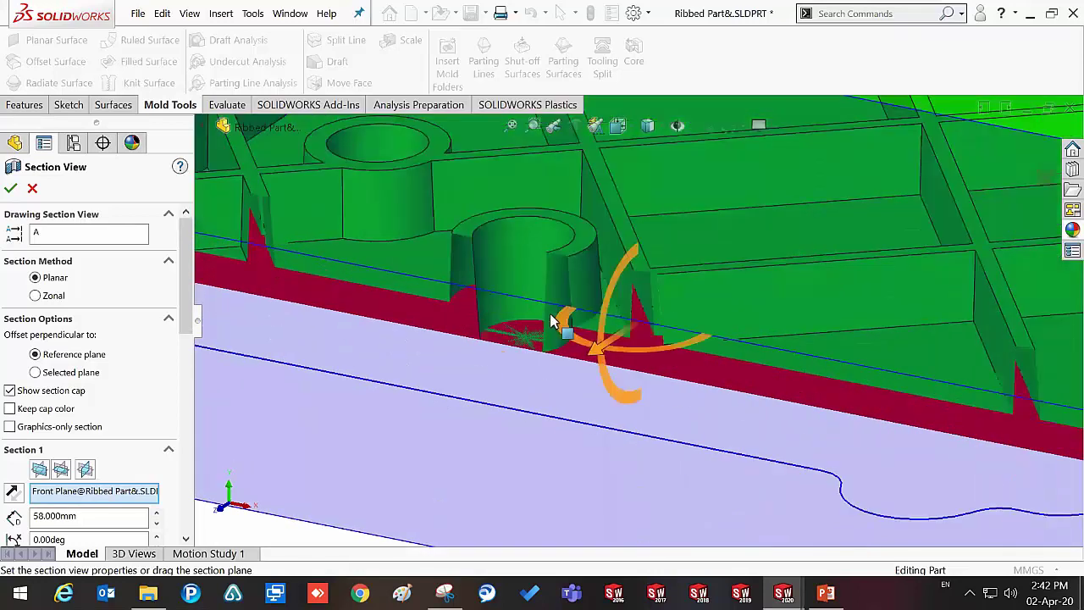
scroll(501, 359, "down", 2)
middle_click_drag(511, 347, 515, 271)
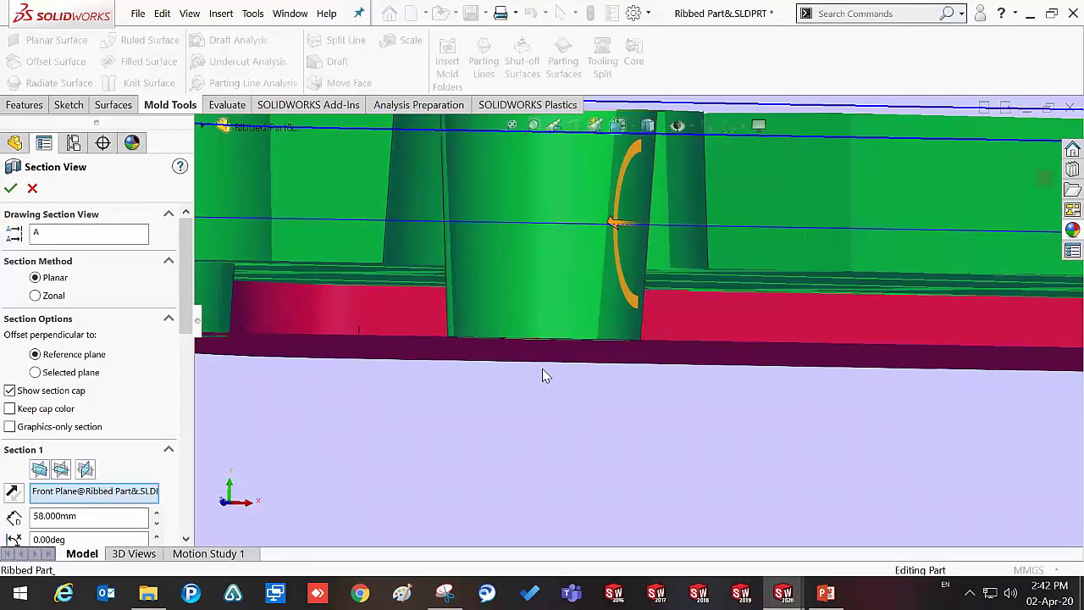
scroll(708, 319, "up", 3)
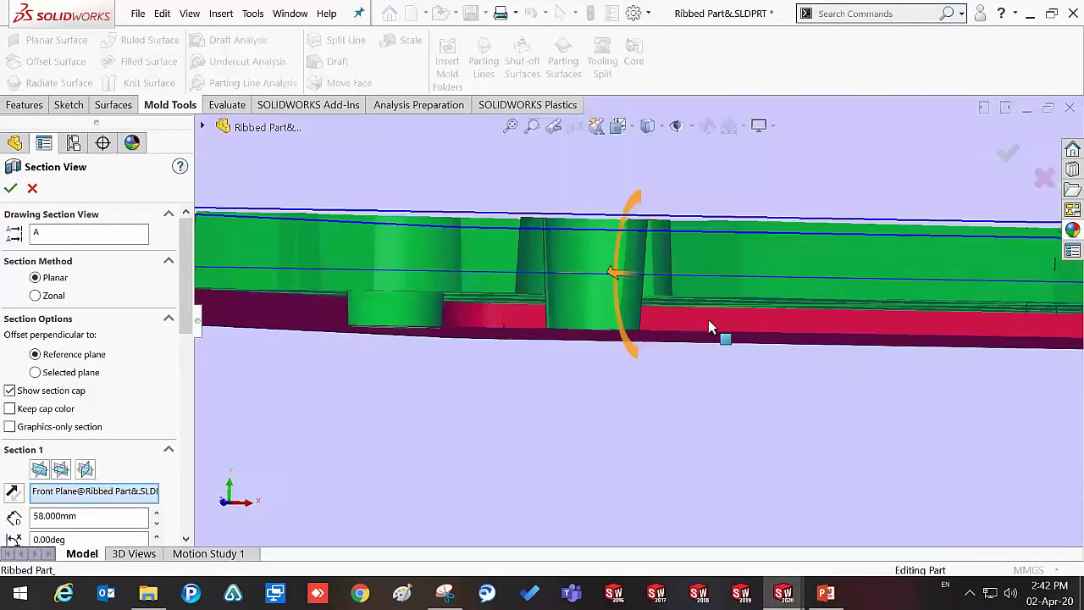
scroll(682, 325, "up", 3)
scroll(648, 329, "up", 2)
middle_click_drag(647, 328, 559, 444)
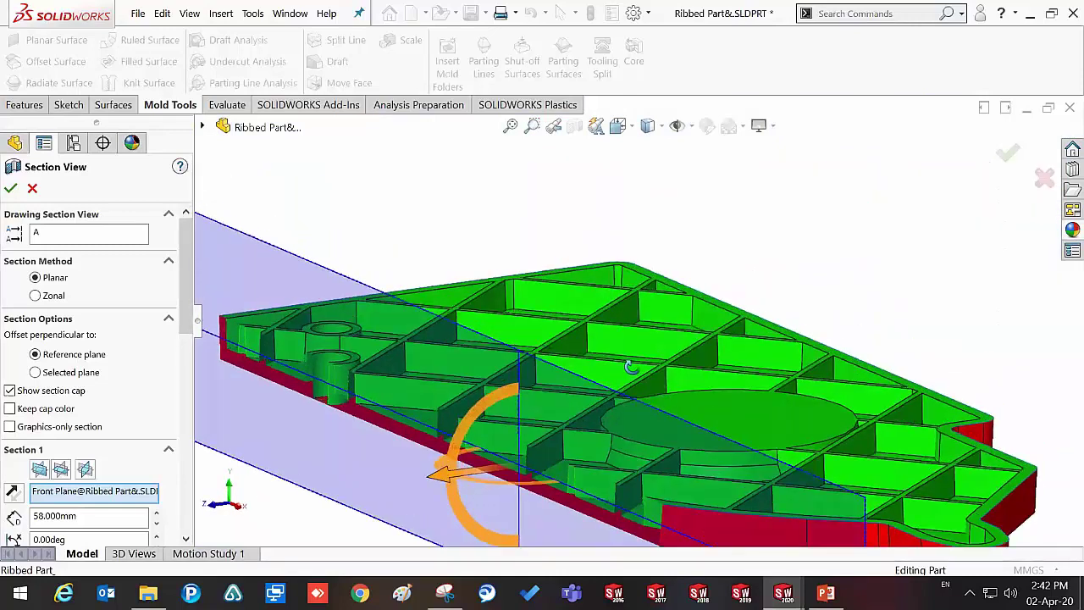
scroll(562, 419, "down", 2)
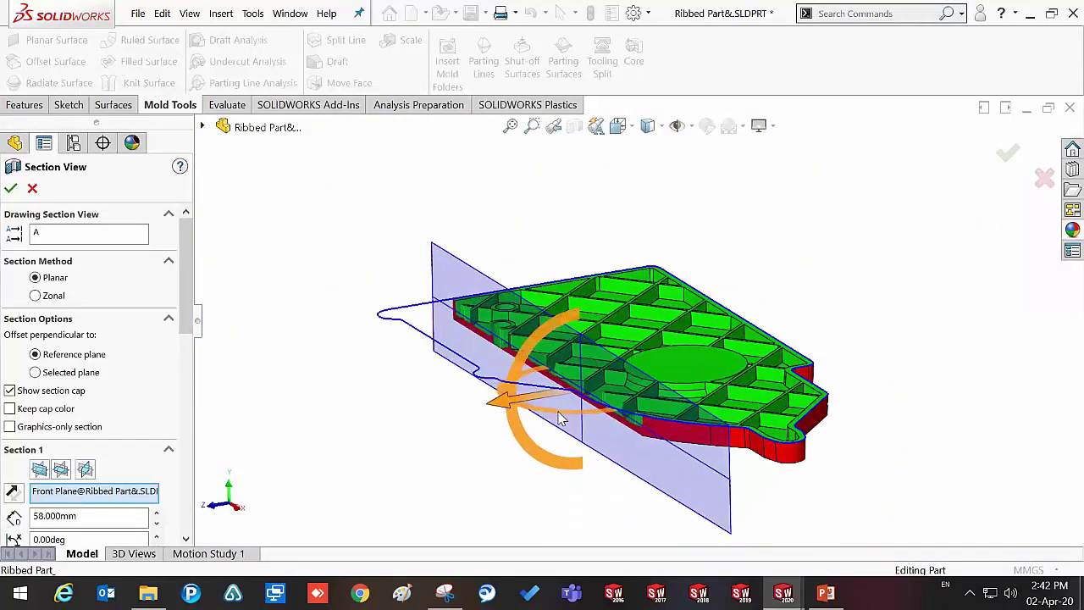
scroll(567, 415, "down", 1)
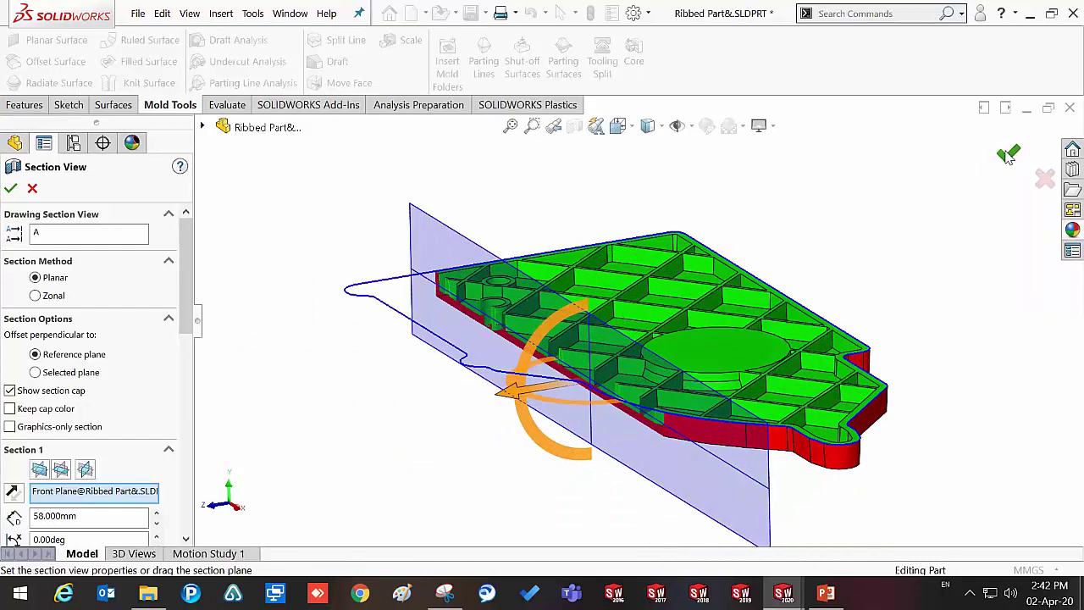
left_click(1008, 155)
left_click(574, 127)
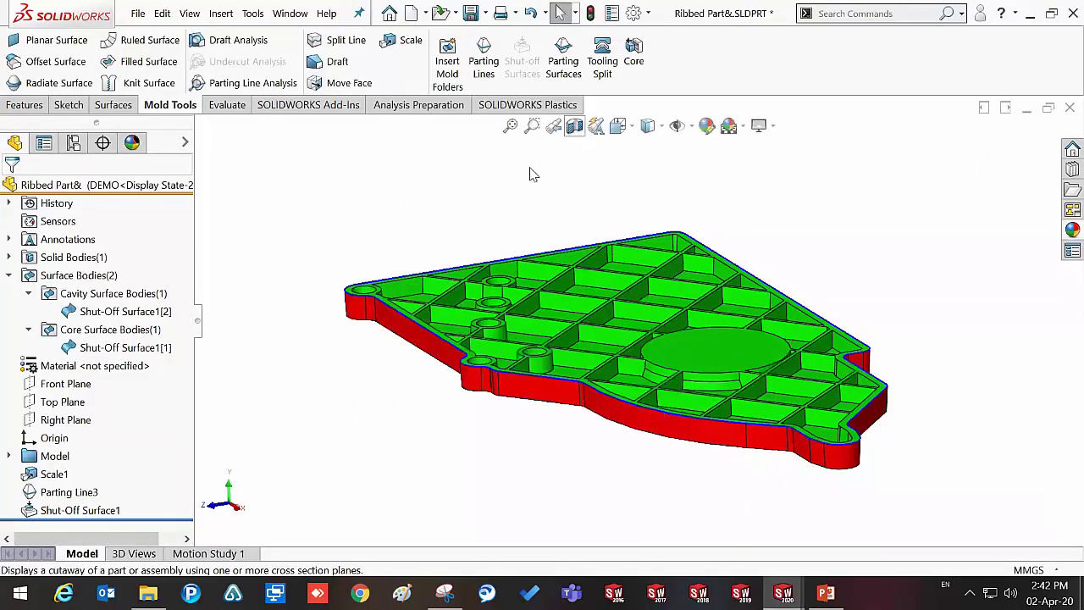
mouse_move(528, 406)
middle_mouse_down()
mouse_move(546, 423)
mouse_move(562, 406)
mouse_move(568, 437)
mouse_move(559, 427)
middle_mouse_up()
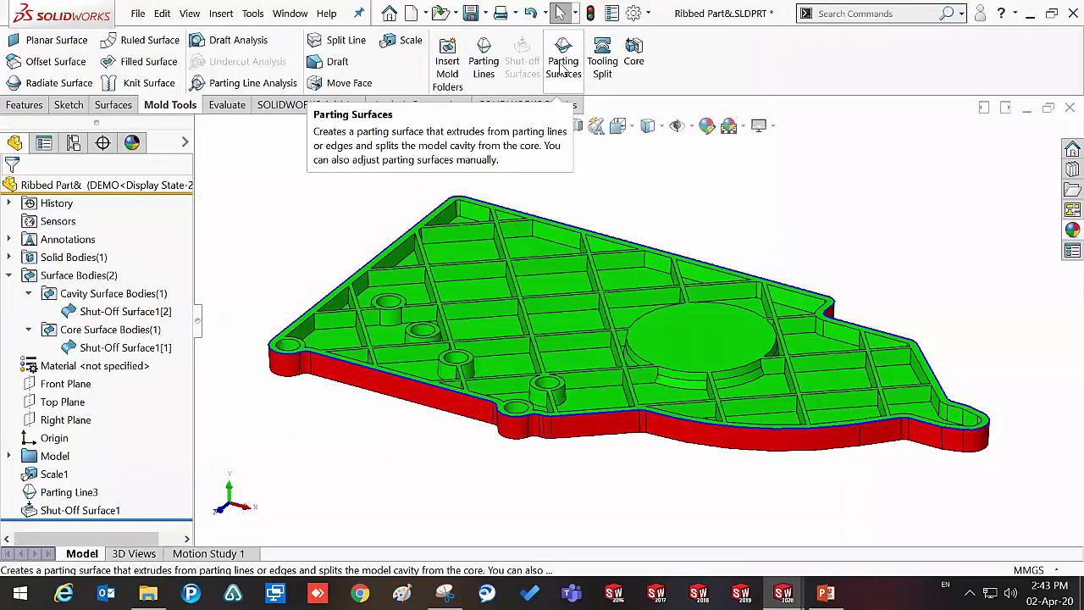
Step: Start a Parting Surface from Parting Line3 and try a 50 mm distance
left_click(561, 76)
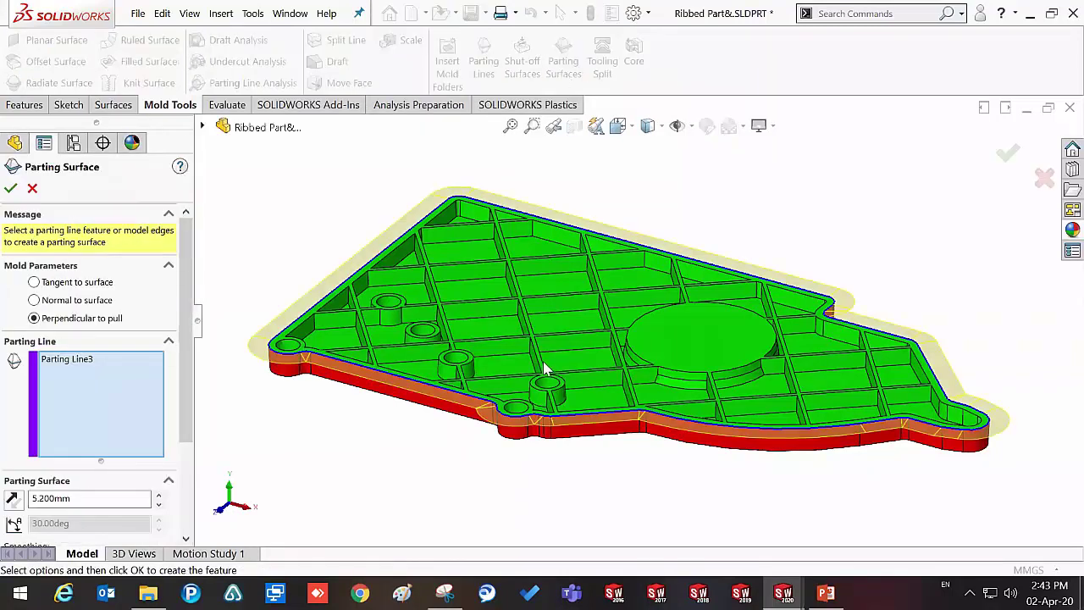
mouse_move(560, 332)
middle_mouse_down()
mouse_move(566, 416)
mouse_move(585, 428)
middle_mouse_up()
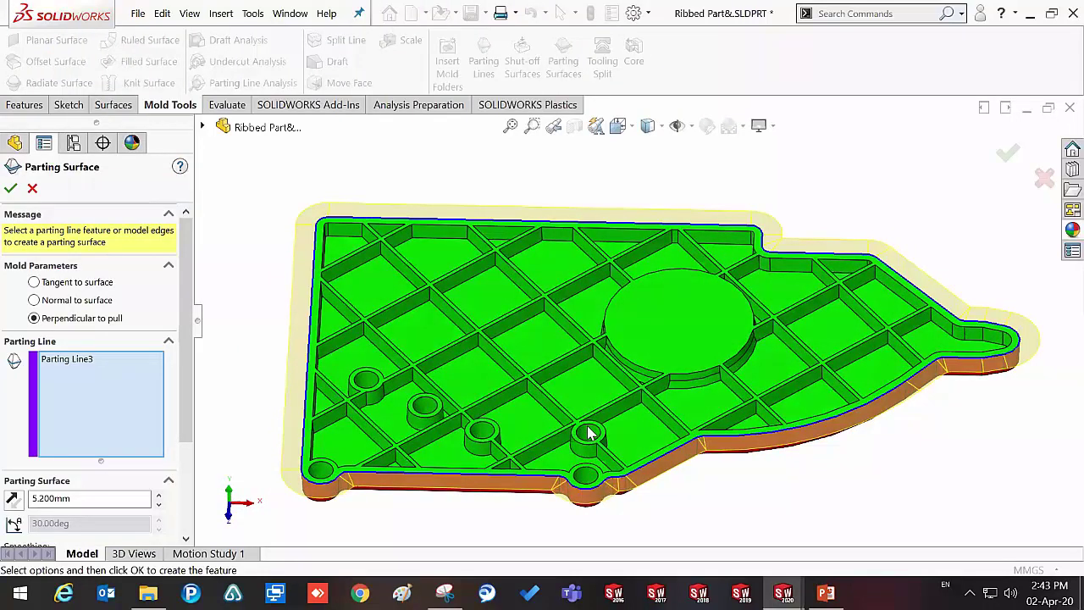
scroll(588, 427, "up", 2)
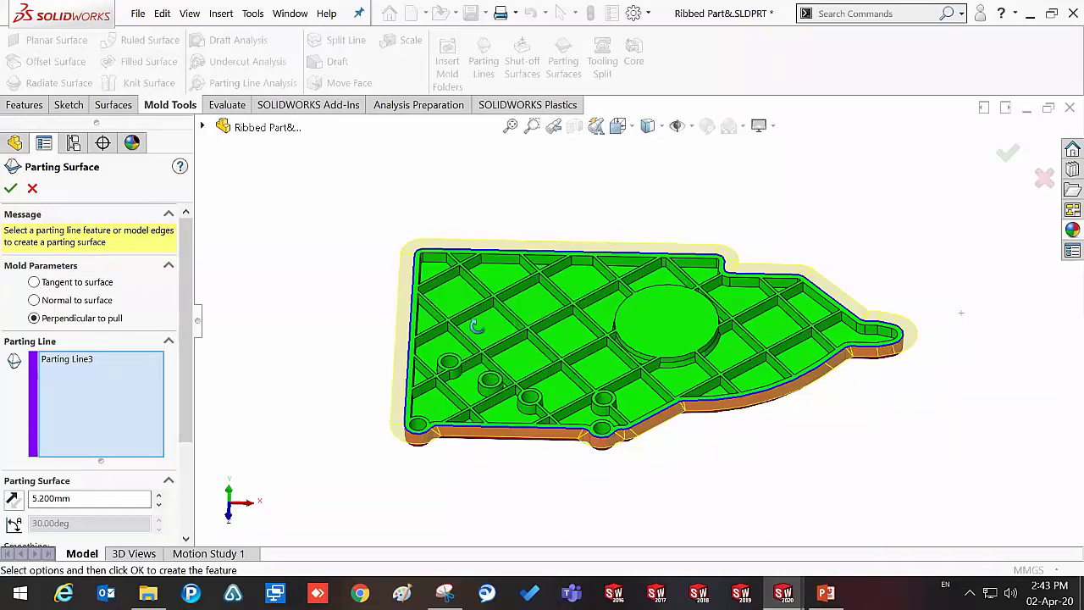
middle_click_drag(478, 326, 476, 301)
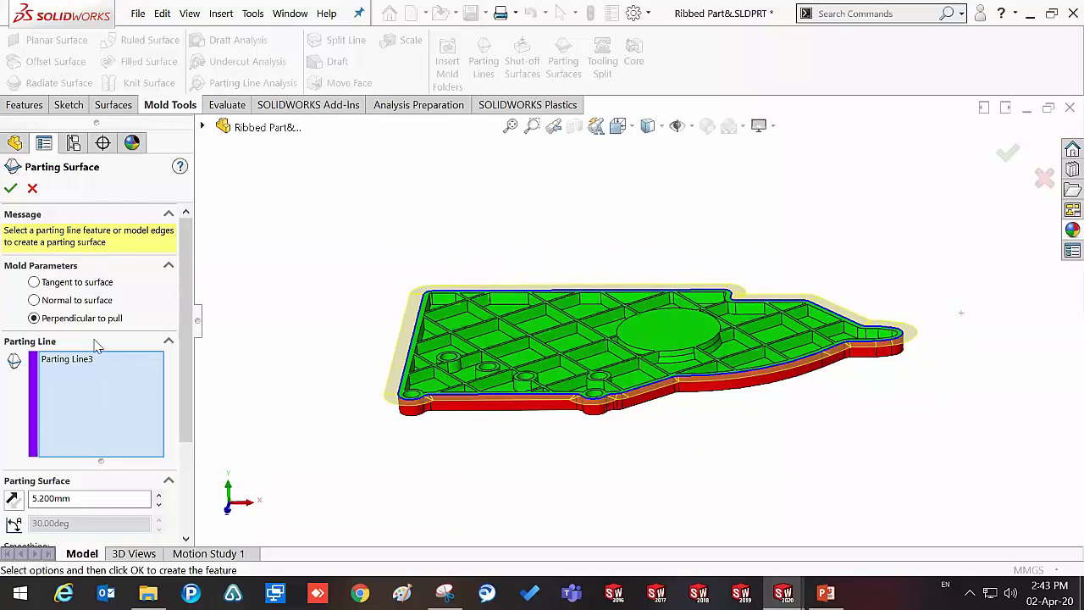
left_click_drag(185, 320, 179, 394)
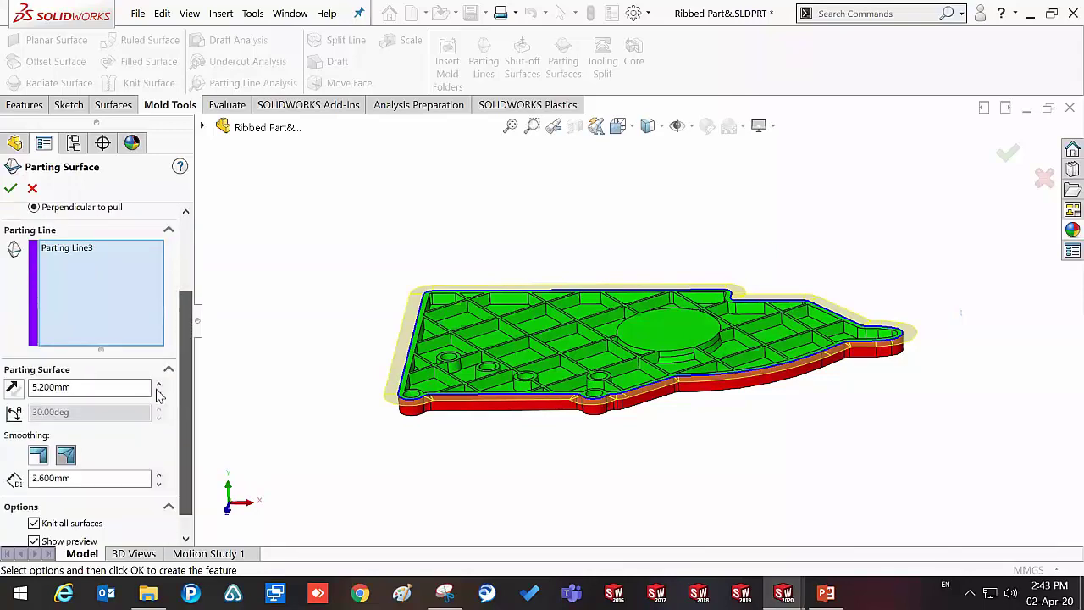
left_click_drag(89, 387, 11, 398)
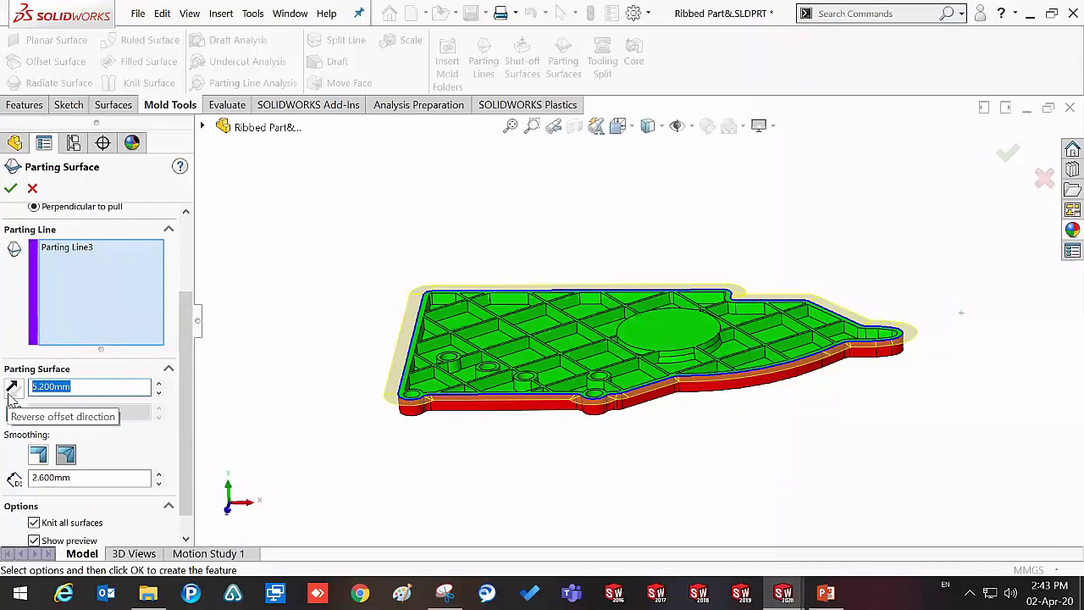
type("50")
key("Return")
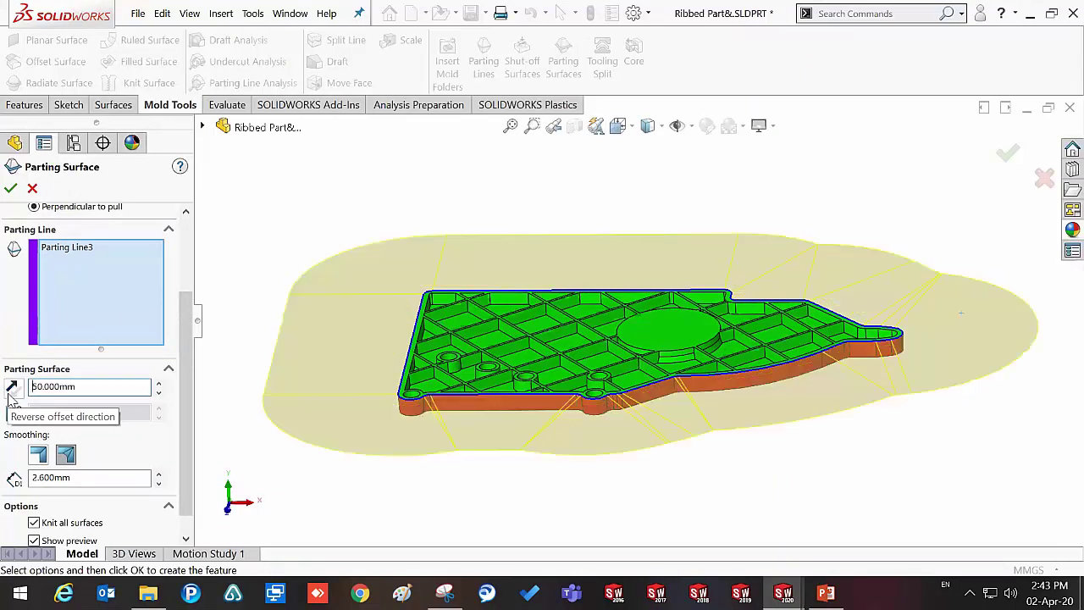
Step: Increase the parting surface distance to 100 mm and create the surface
middle_click_drag(647, 442, 664, 225)
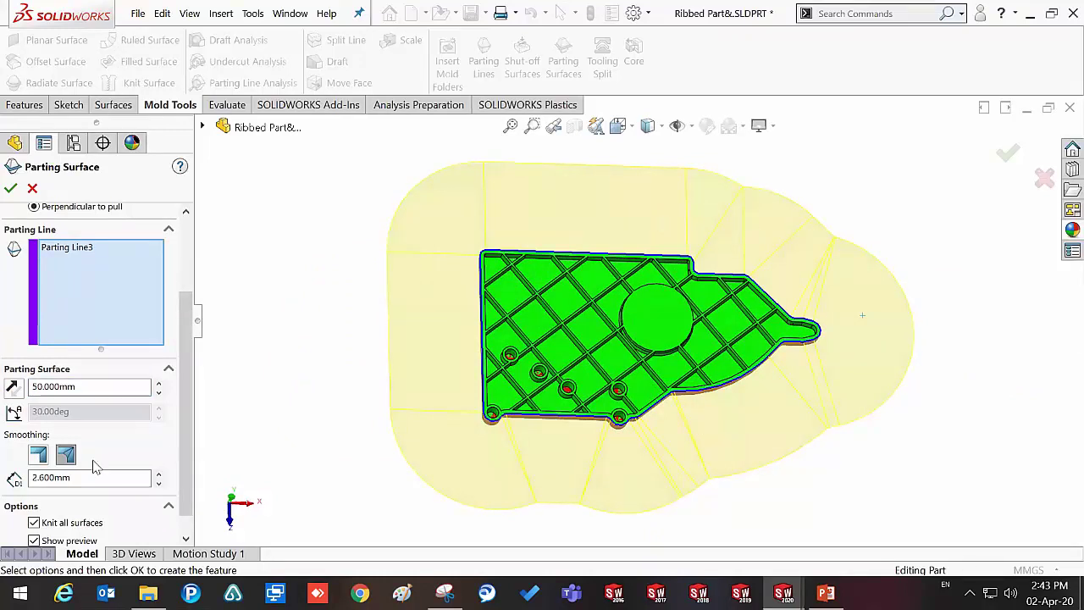
left_click_drag(85, 386, 4, 382)
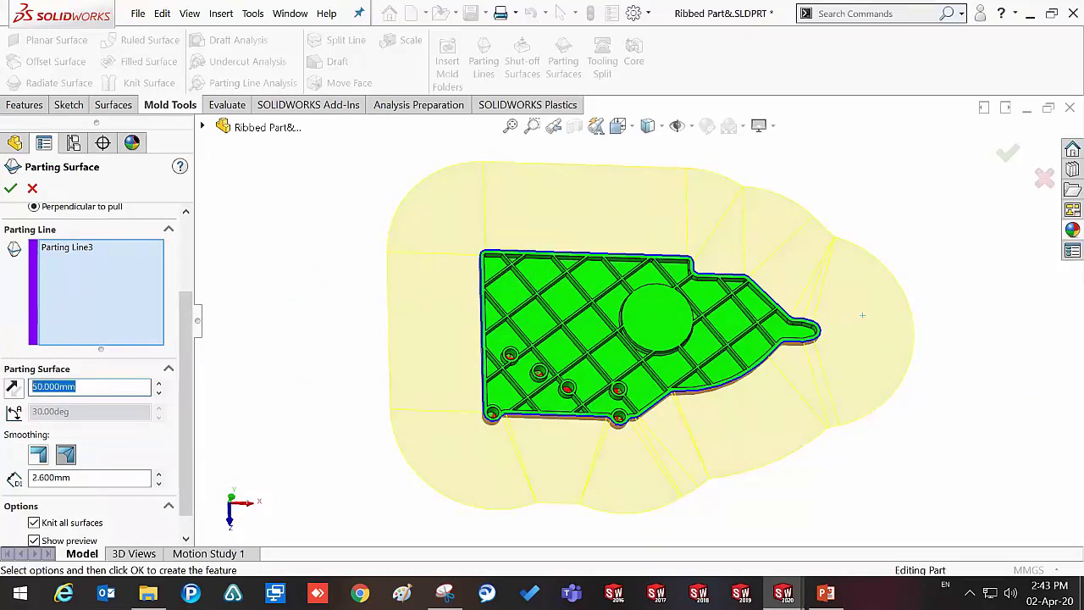
type("100")
key("Return")
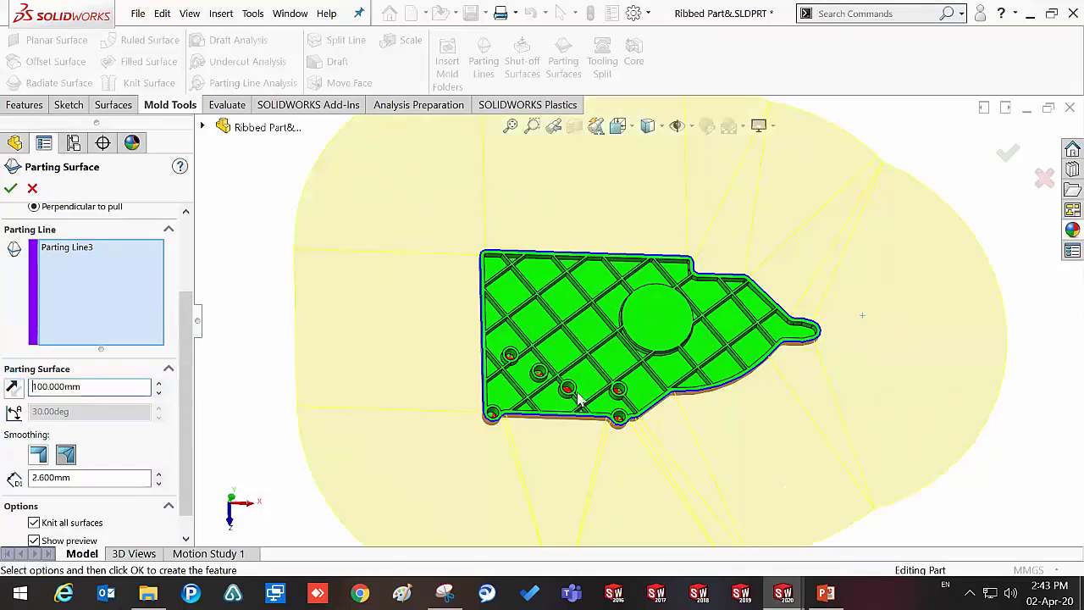
scroll(579, 402, "up", 3)
middle_click_drag(573, 395, 562, 313)
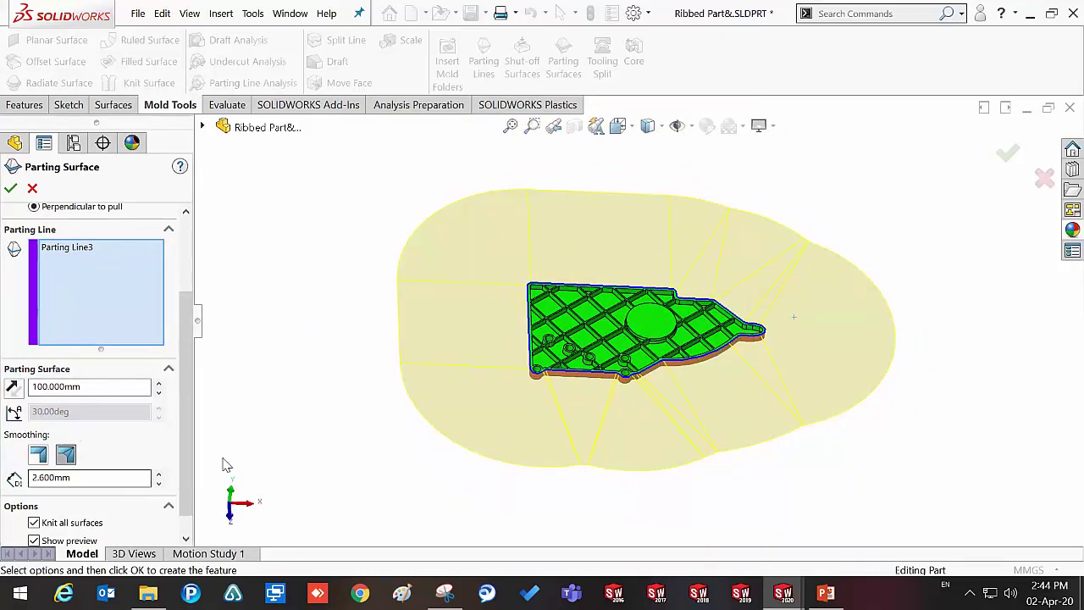
mouse_move(527, 369)
middle_mouse_down()
mouse_move(519, 261)
mouse_move(529, 307)
mouse_move(467, 331)
middle_mouse_up()
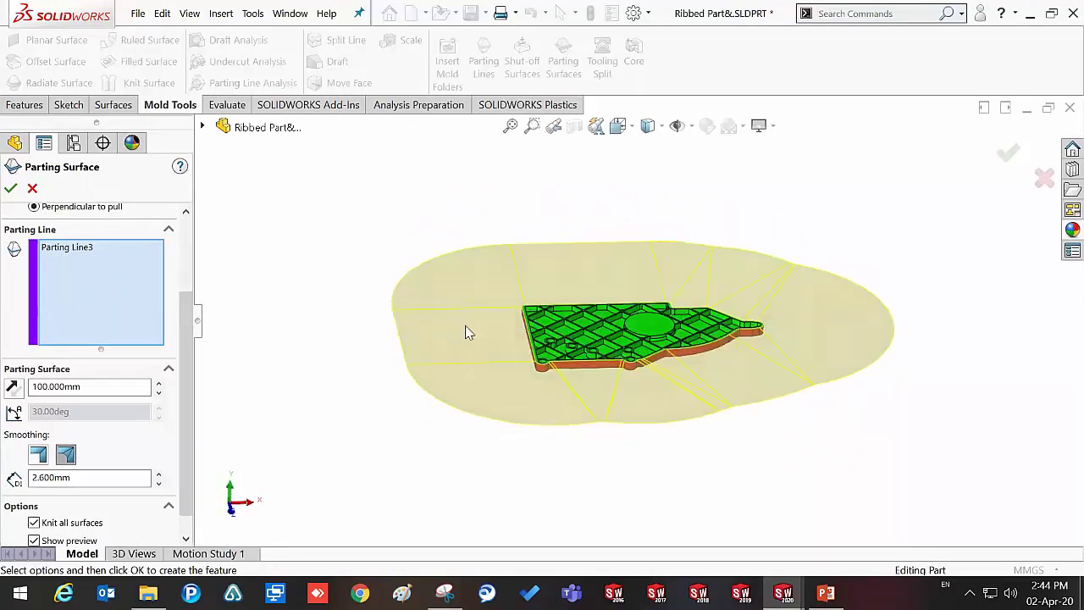
left_click(10, 188)
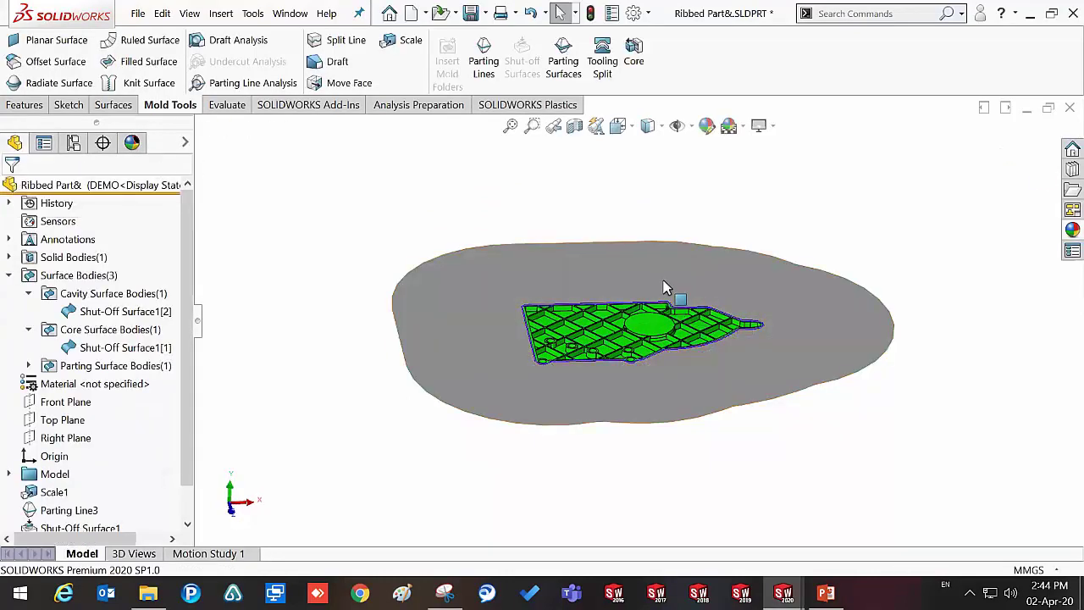
Step: Sketch a corner rectangle enclosing the ribbed part on Parting Surface1, then exit the sketch
left_click(654, 397)
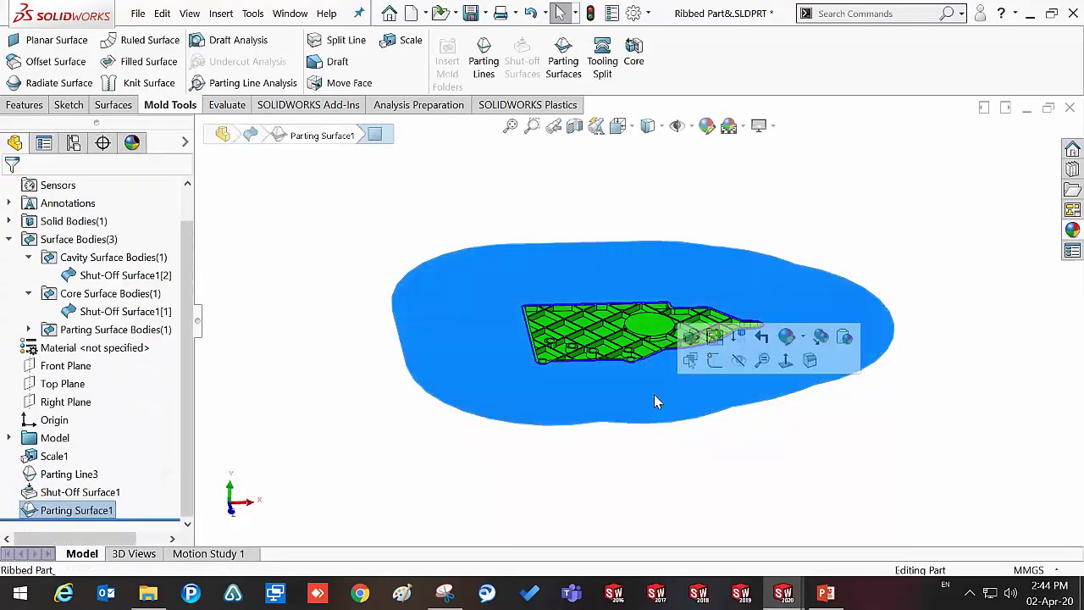
left_click(713, 360)
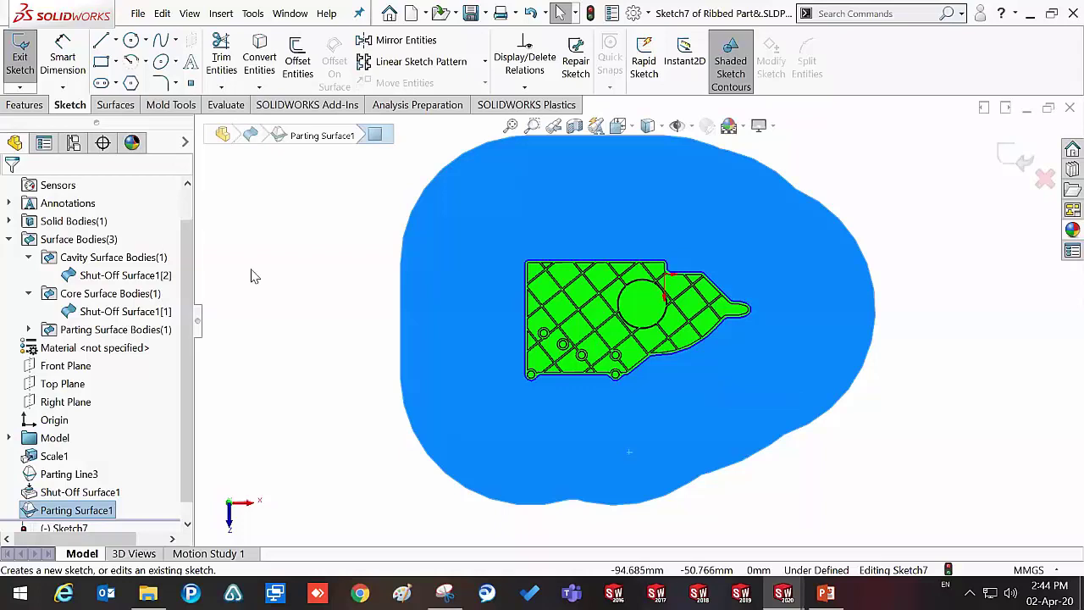
right_click_drag(331, 286, 328, 282)
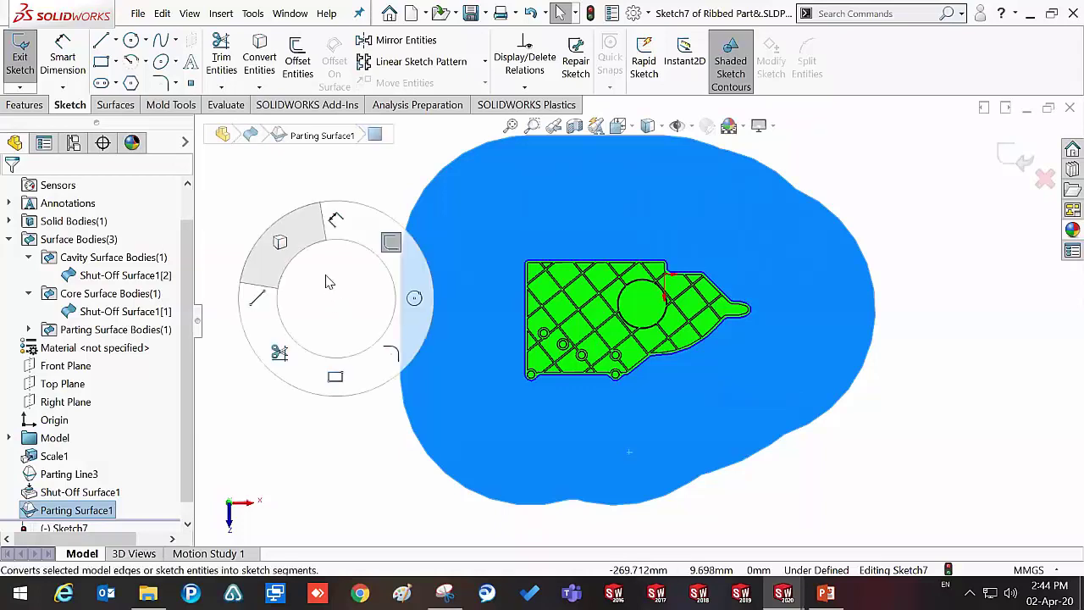
right_click_drag(347, 327, 337, 379)
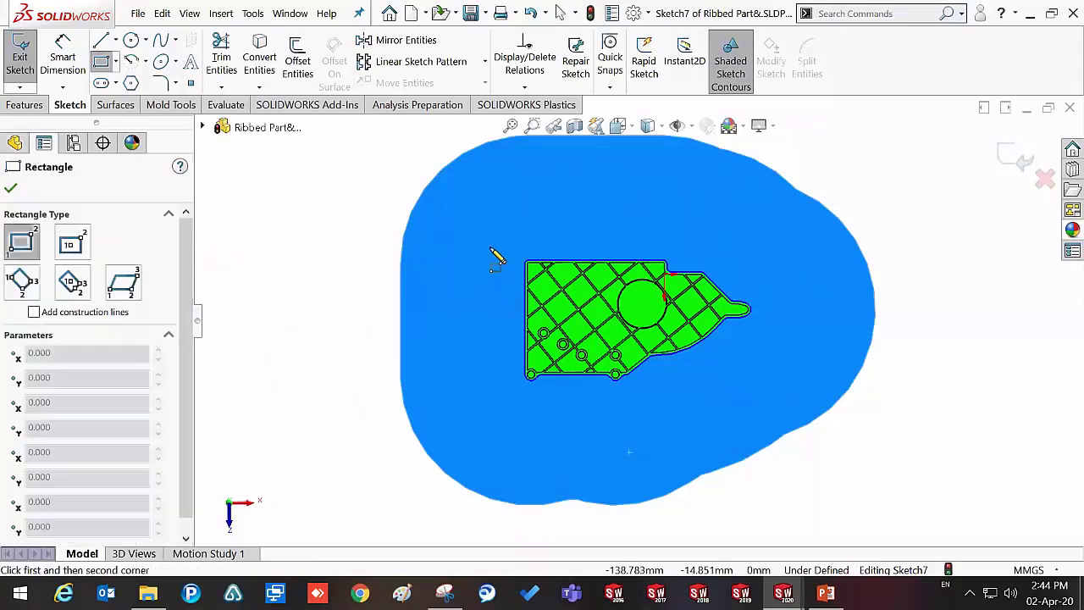
left_click(474, 223)
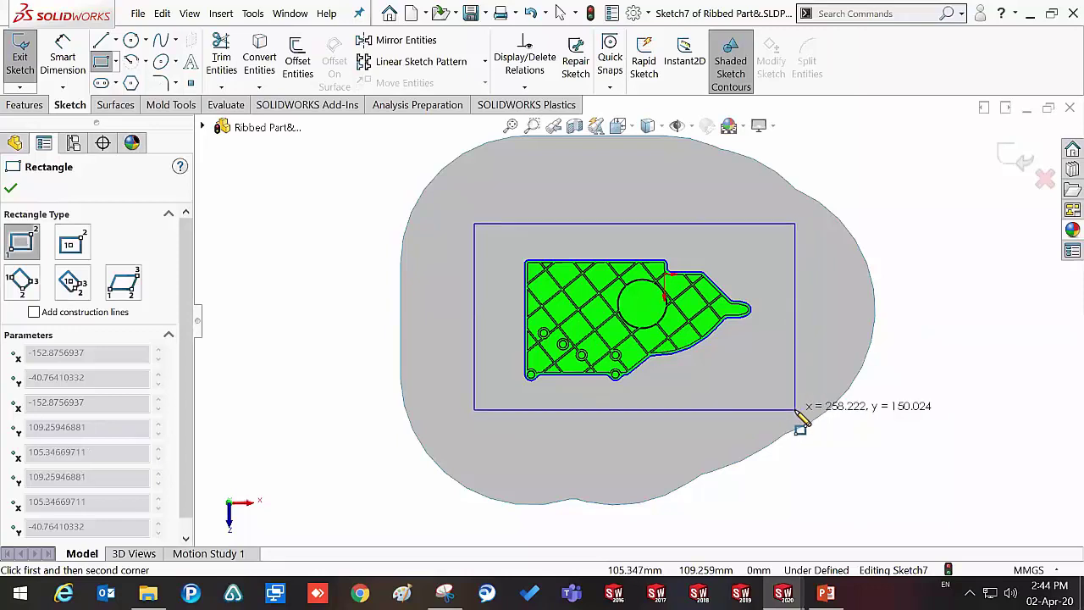
left_click(795, 410)
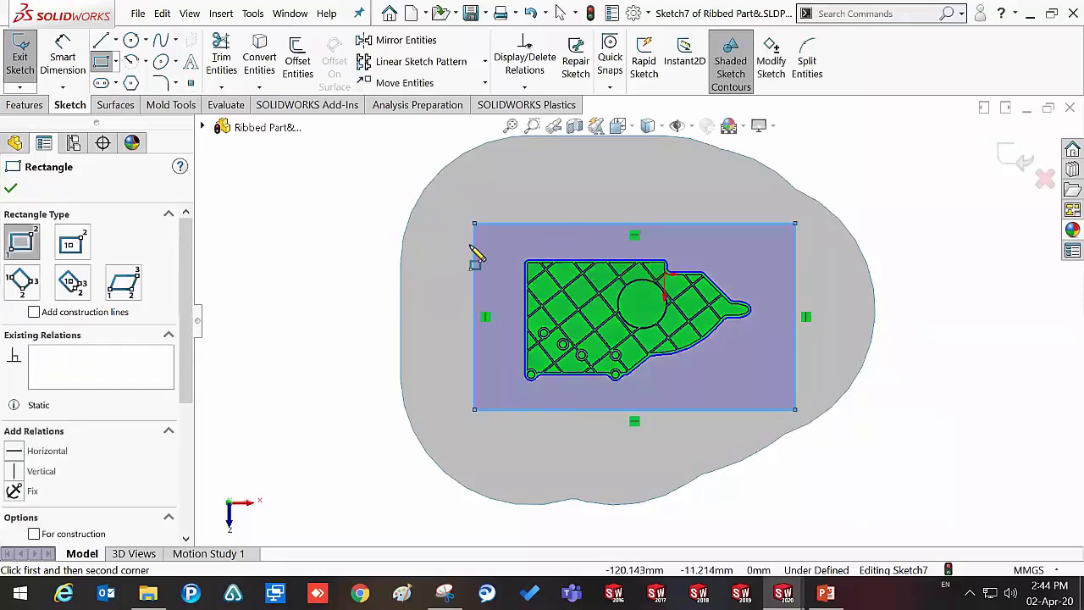
key("Escape")
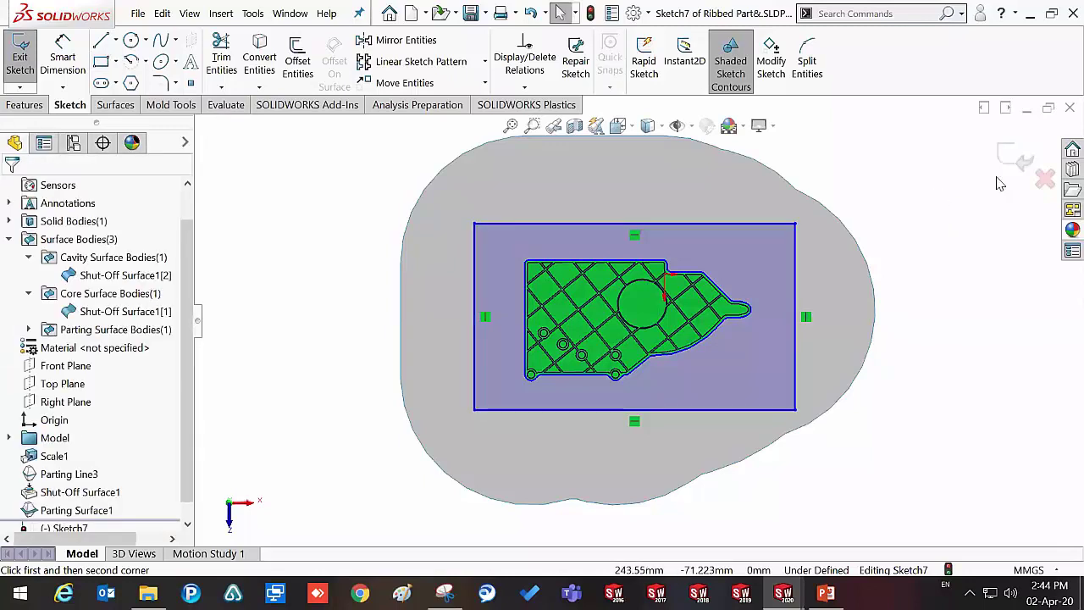
left_click(1013, 164)
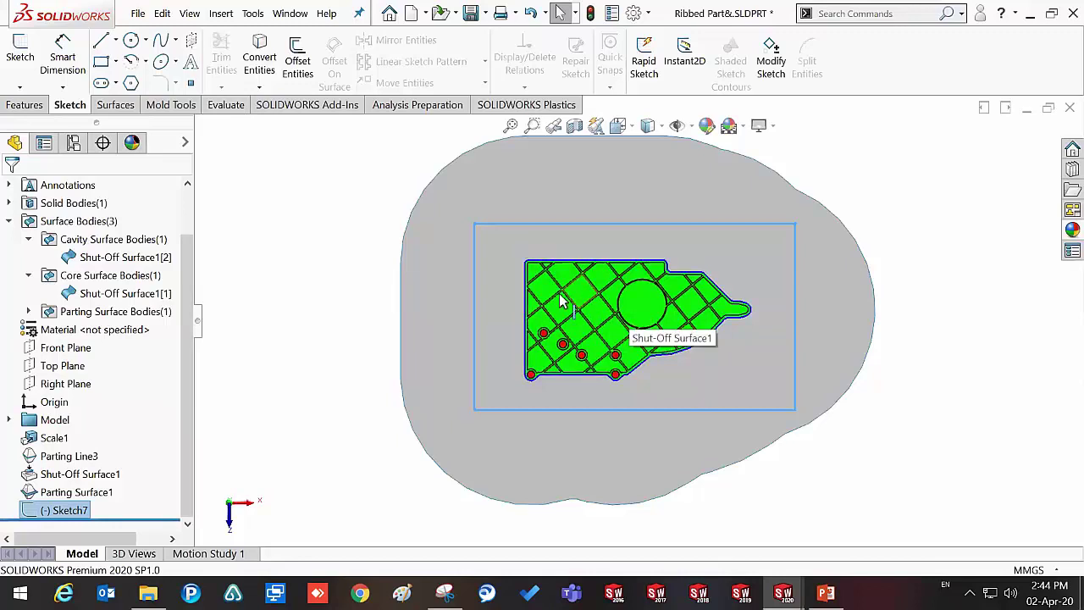
Step: Start a Tooling Split from the Mold Tools commands for core and cavity
left_click(114, 103)
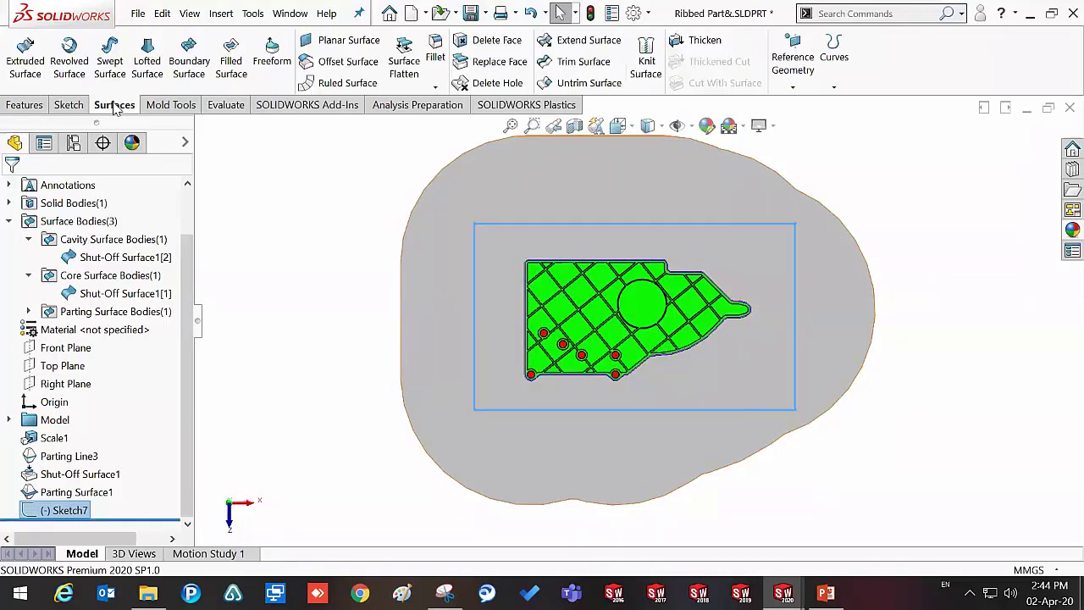
left_click(171, 104)
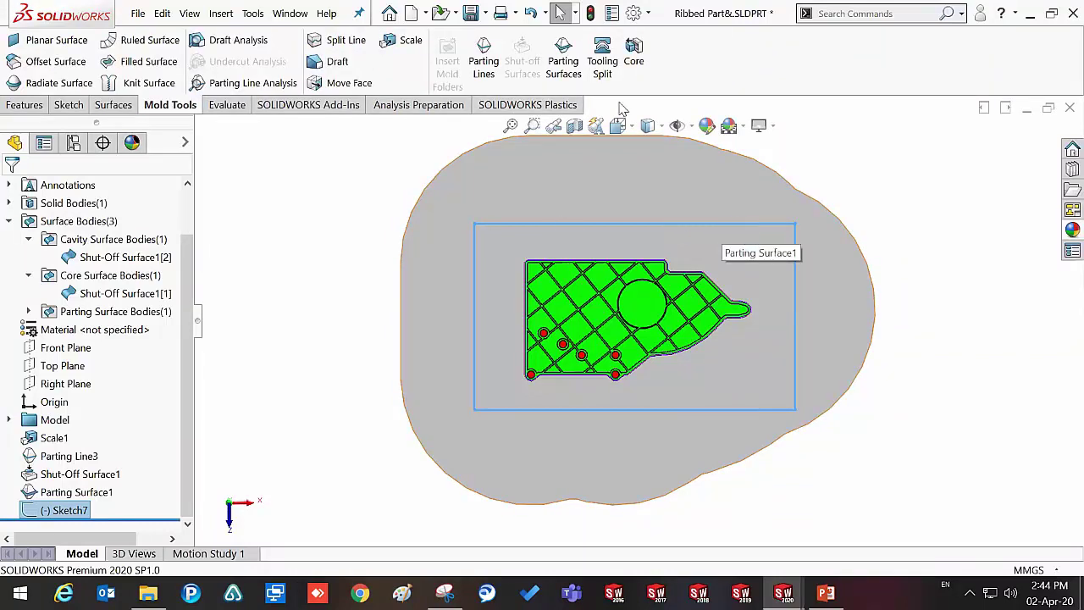
left_click(603, 61)
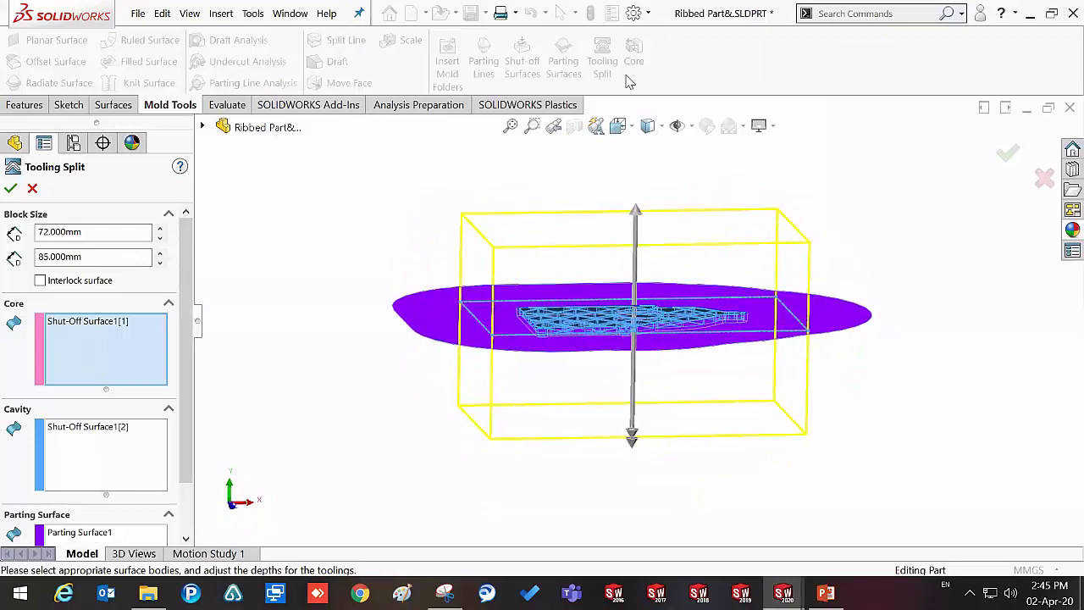
Step: Set both the upper and lower Block Size depths to 70 mm
middle_click_drag(627, 146, 628, 166)
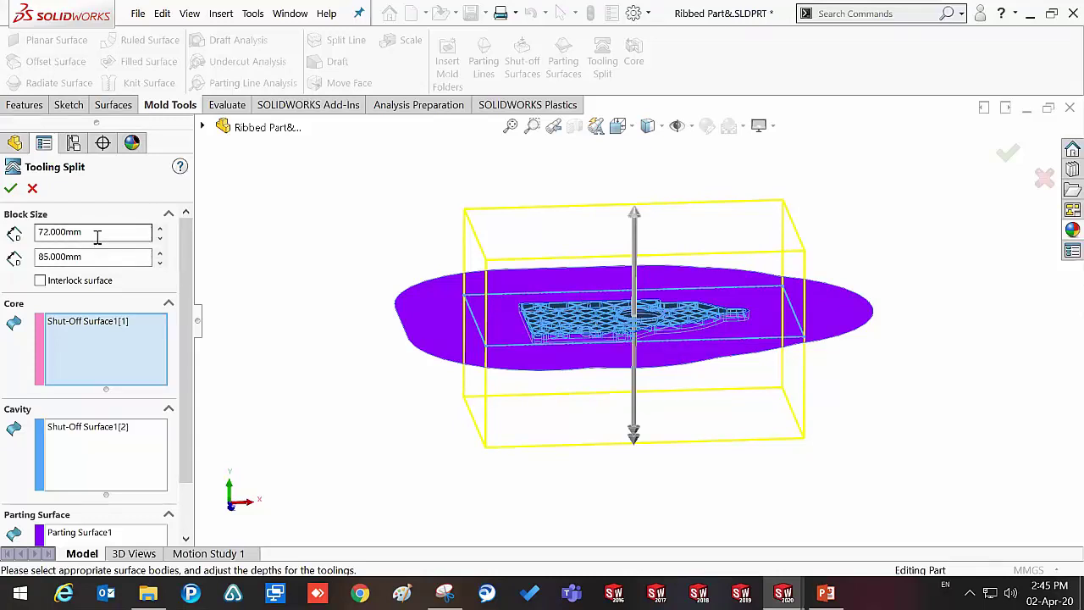
left_click_drag(631, 216, 629, 229)
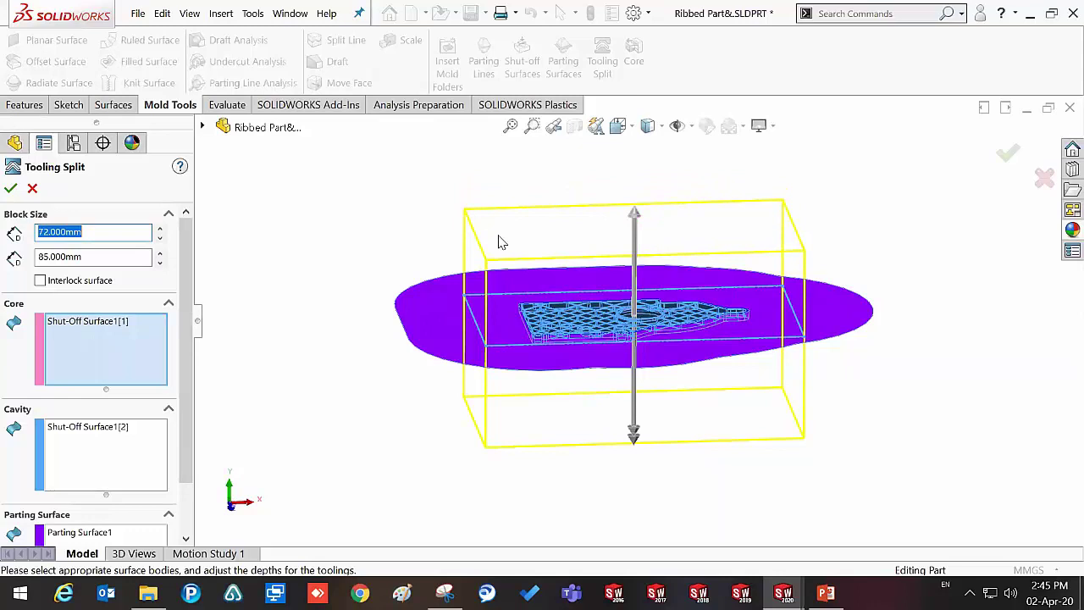
mouse_move(634, 442)
left_mouse_down()
mouse_move(631, 416)
mouse_move(268, 405)
left_mouse_up()
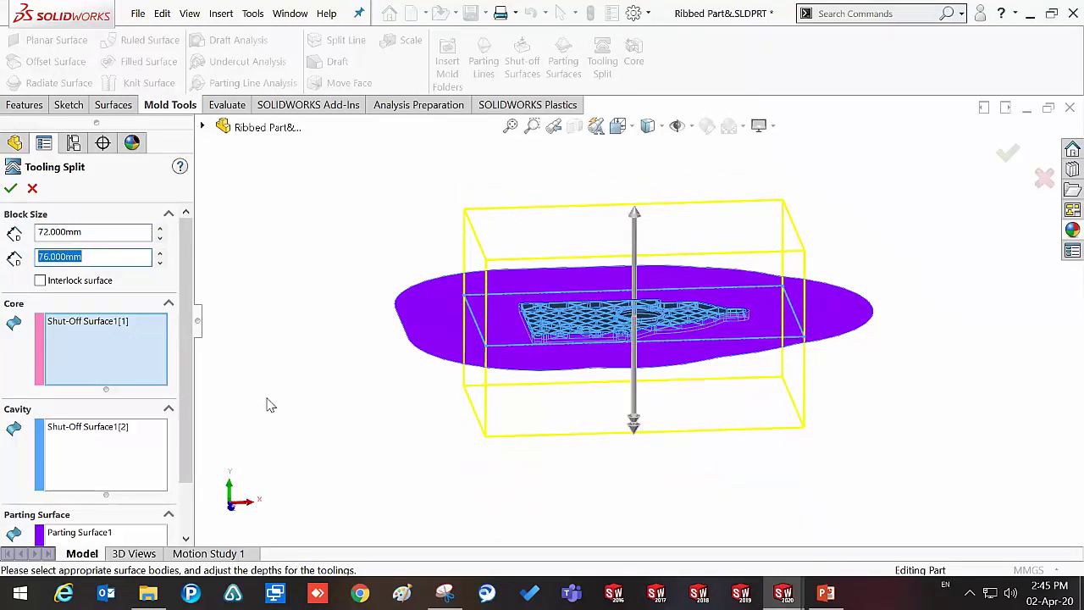
left_click(95, 234)
type("70")
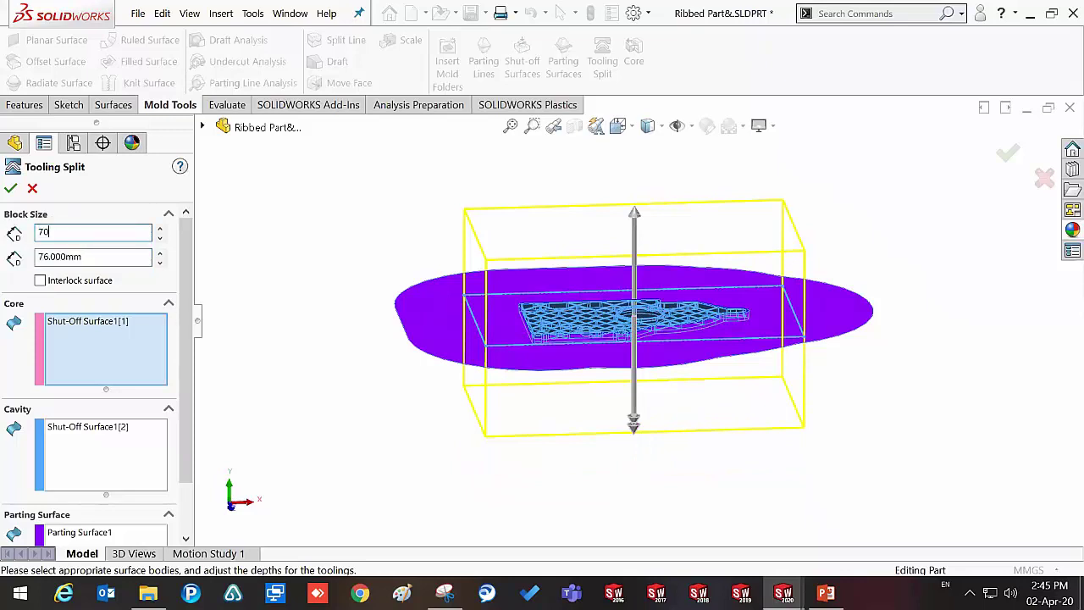
key("Tab")
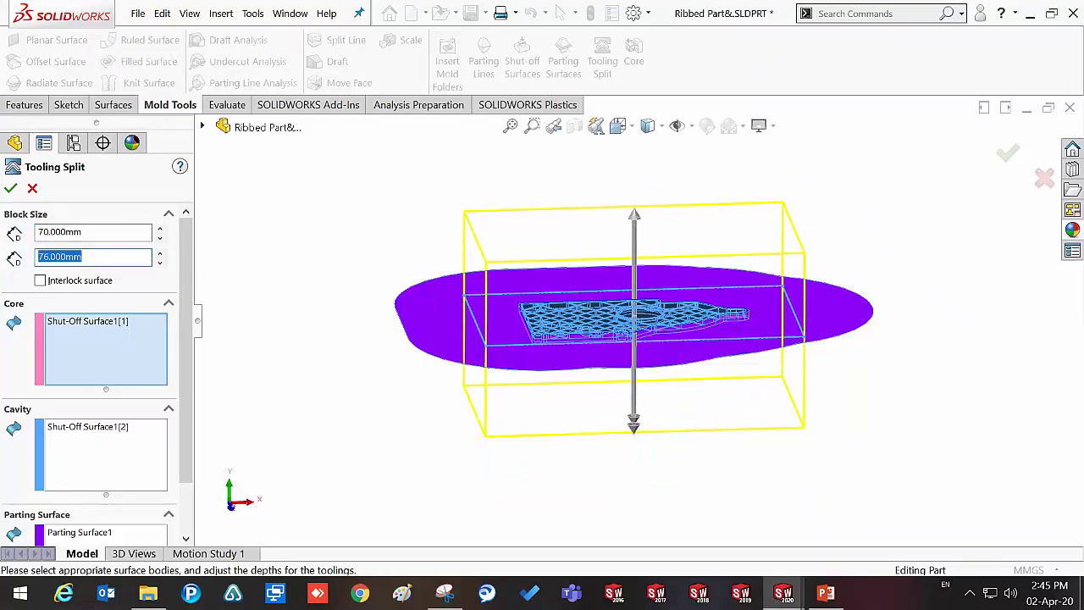
type("70")
key("Tab")
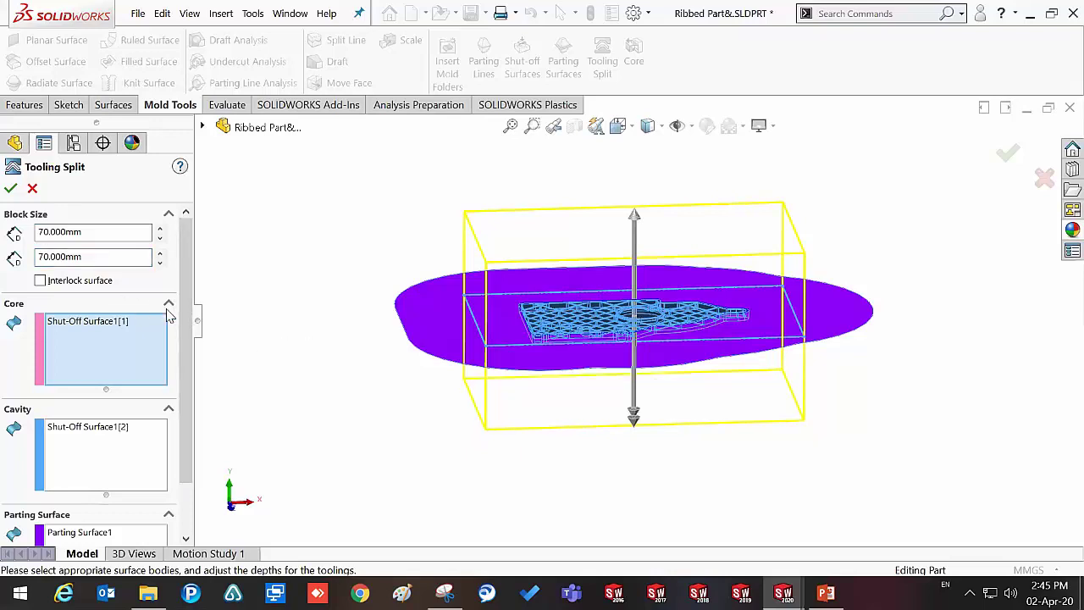
scroll(183, 310, "down", 2)
scroll(178, 312, "down", 1)
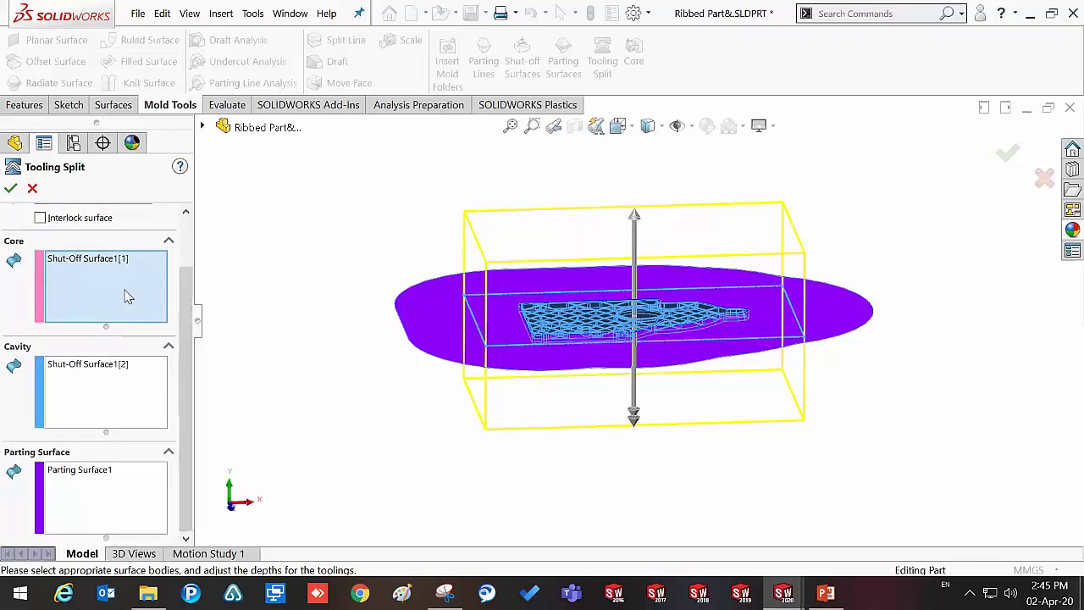
Step: Verify the core, cavity and Parting Surface1 selections and confirm the tooling split
mouse_move(320, 310)
middle_mouse_down()
mouse_move(312, 281)
mouse_move(291, 286)
middle_mouse_up()
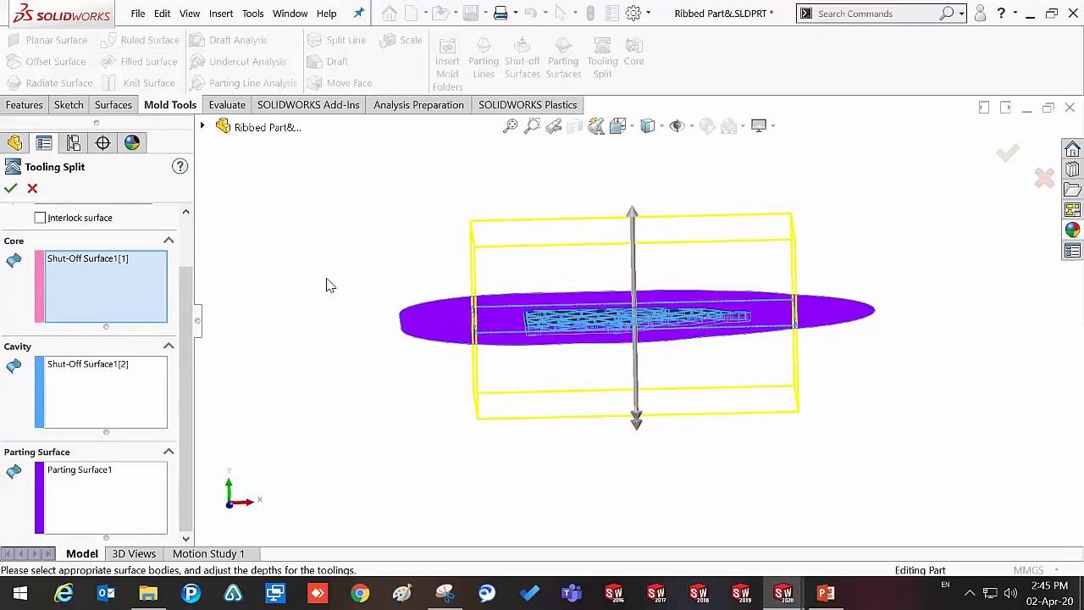
middle_click_drag(372, 297, 386, 318)
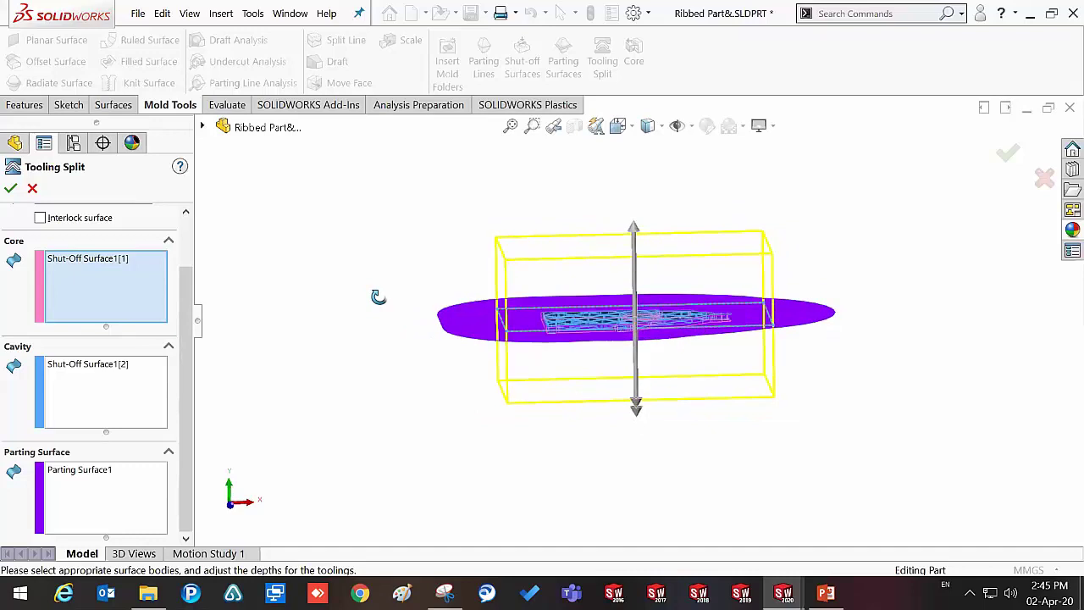
left_click(81, 266)
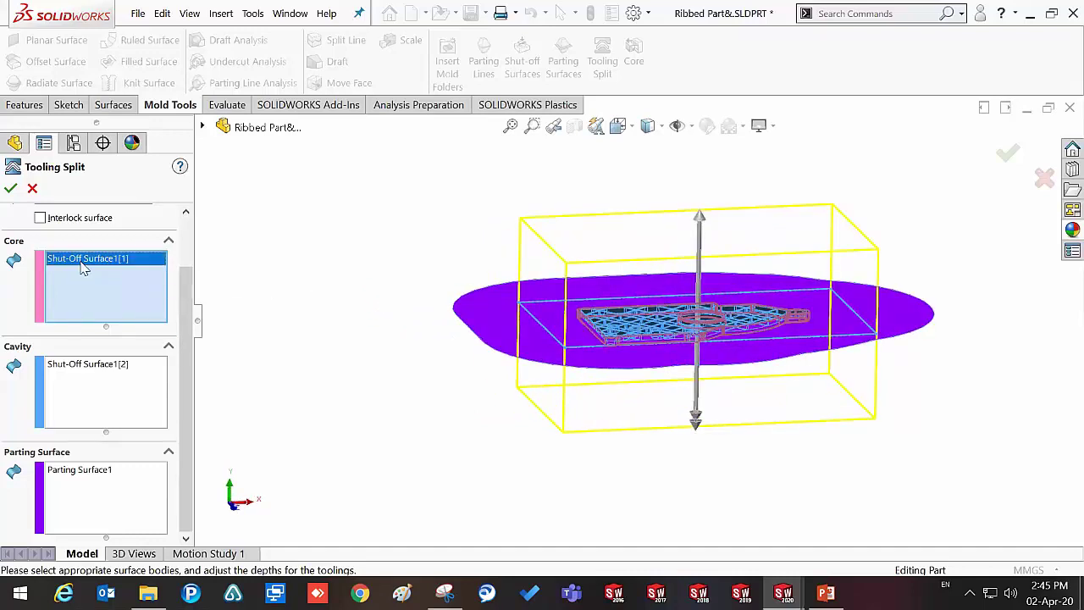
left_click(88, 364)
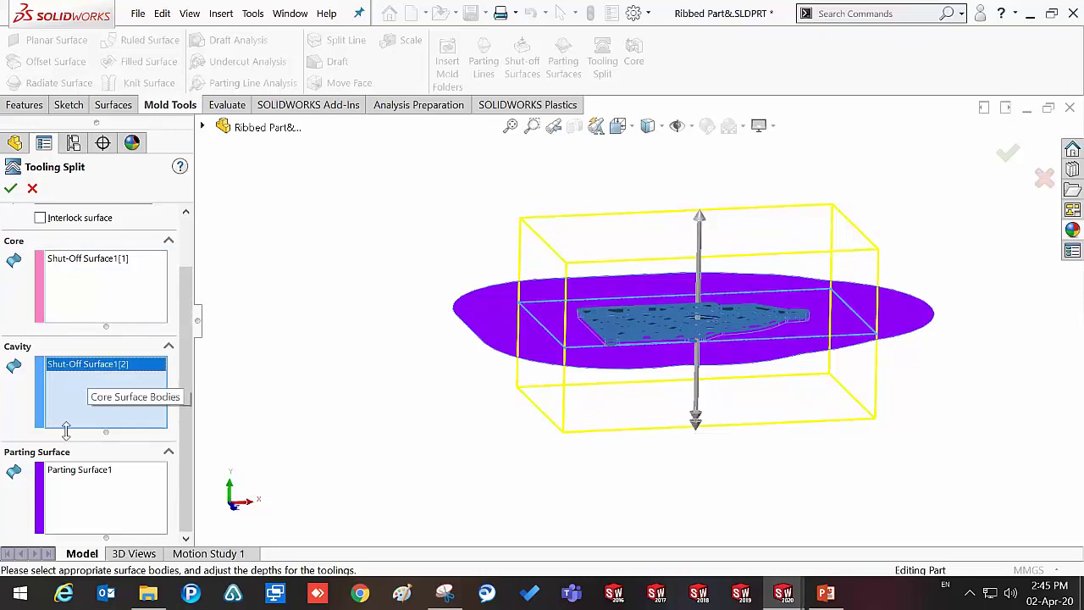
left_click(74, 478)
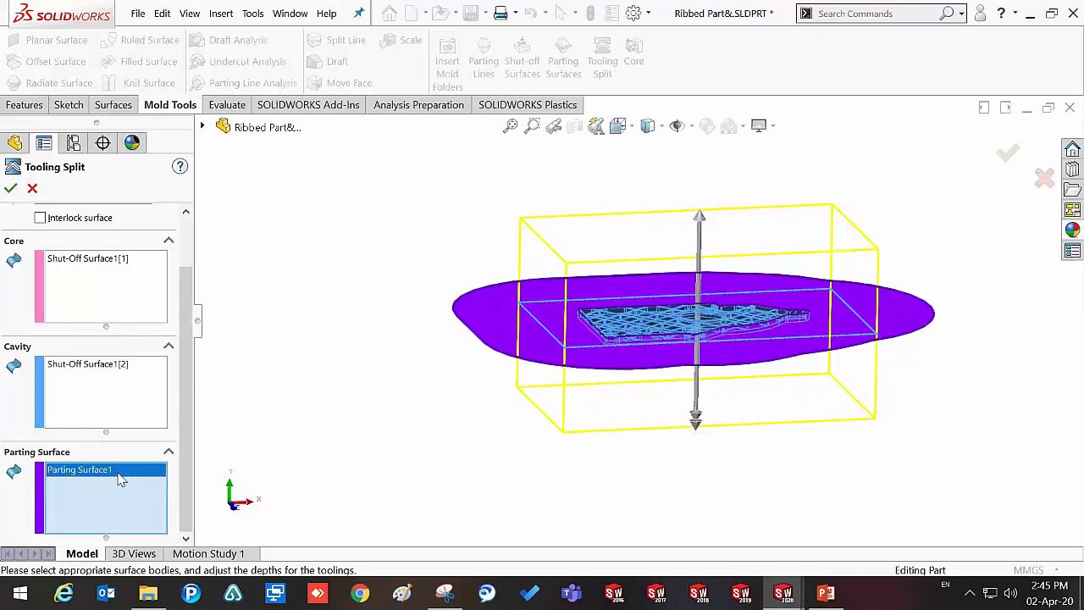
left_click(10, 186)
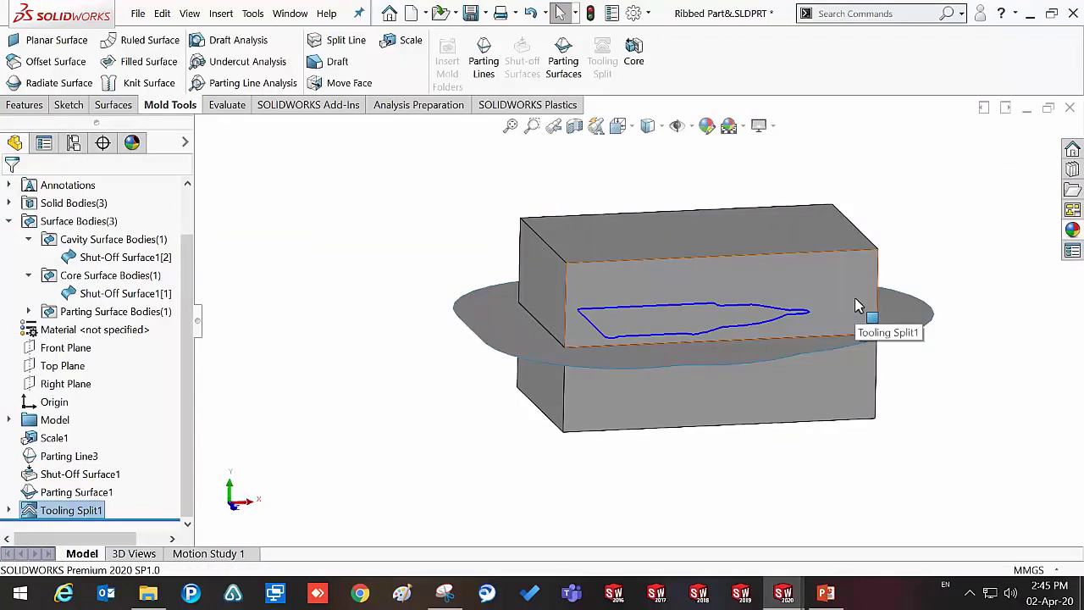
Step: Hide all the surface bodies from the view
left_click(8, 221)
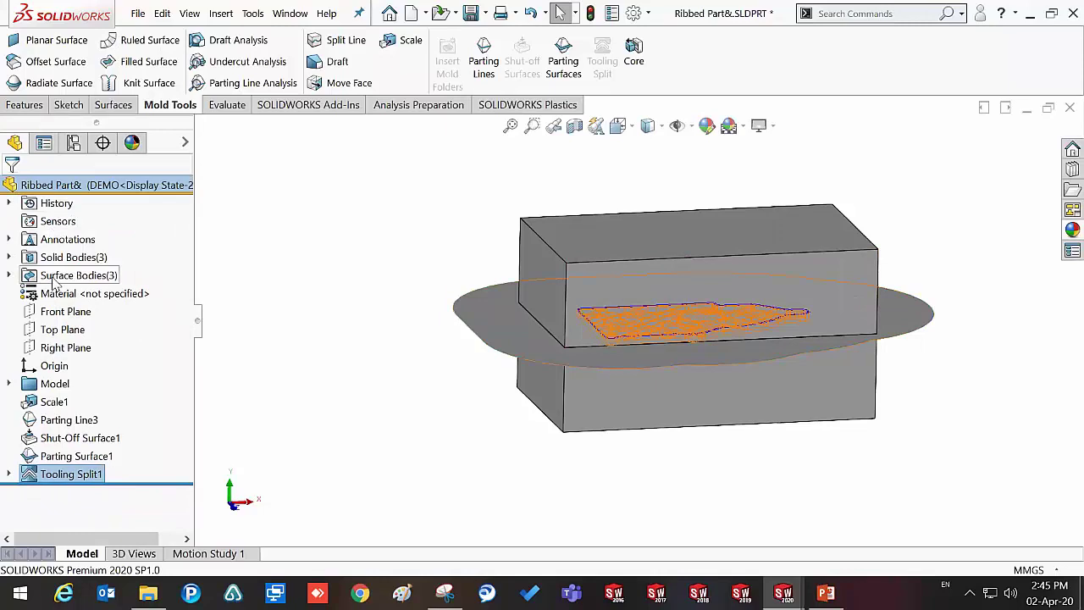
left_click(55, 277)
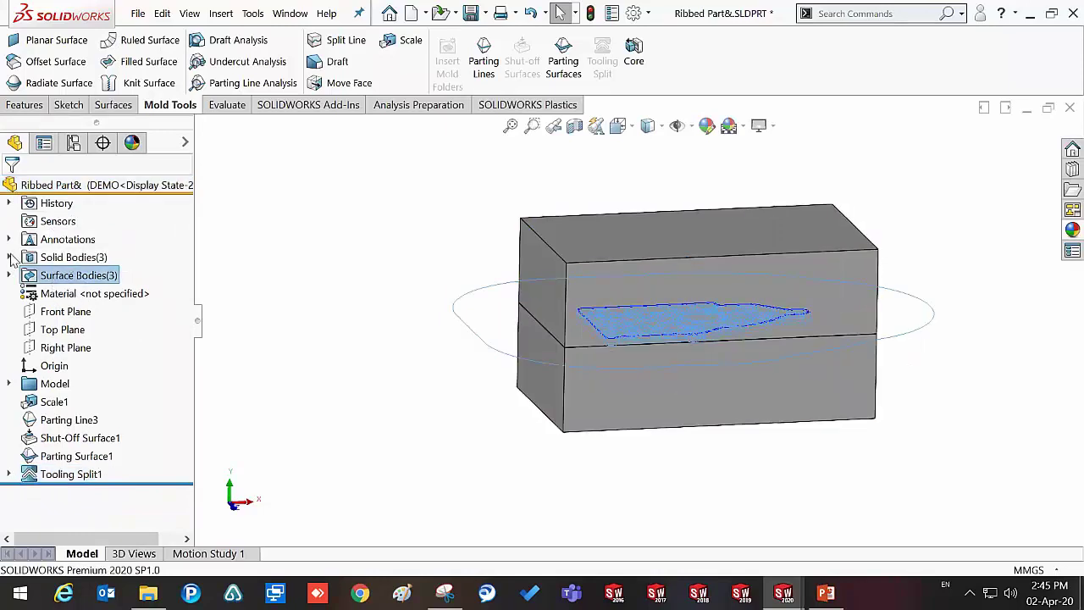
left_click(385, 297)
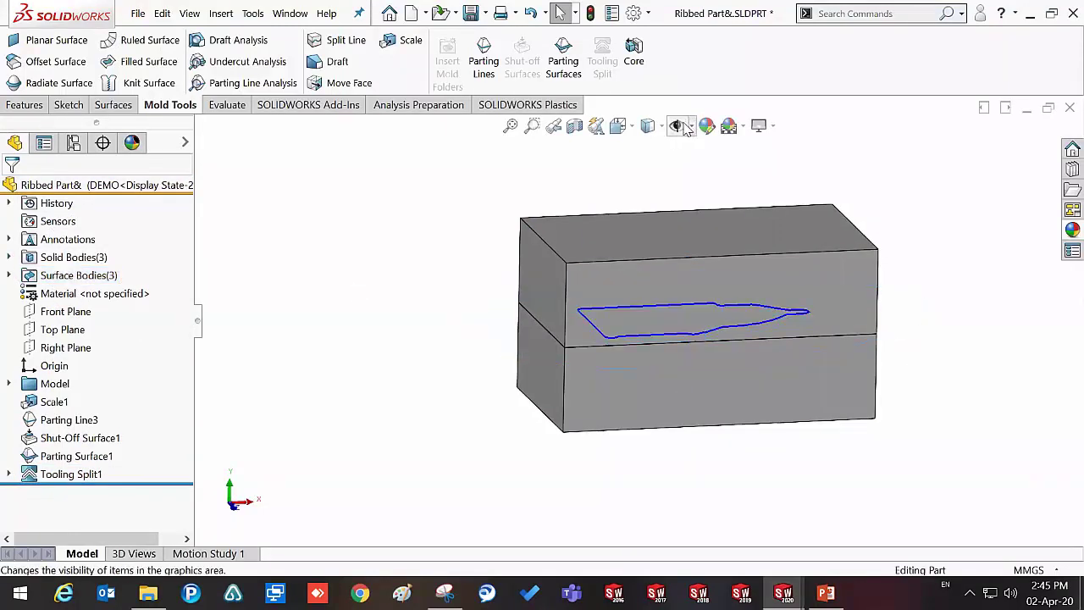
left_click(676, 126)
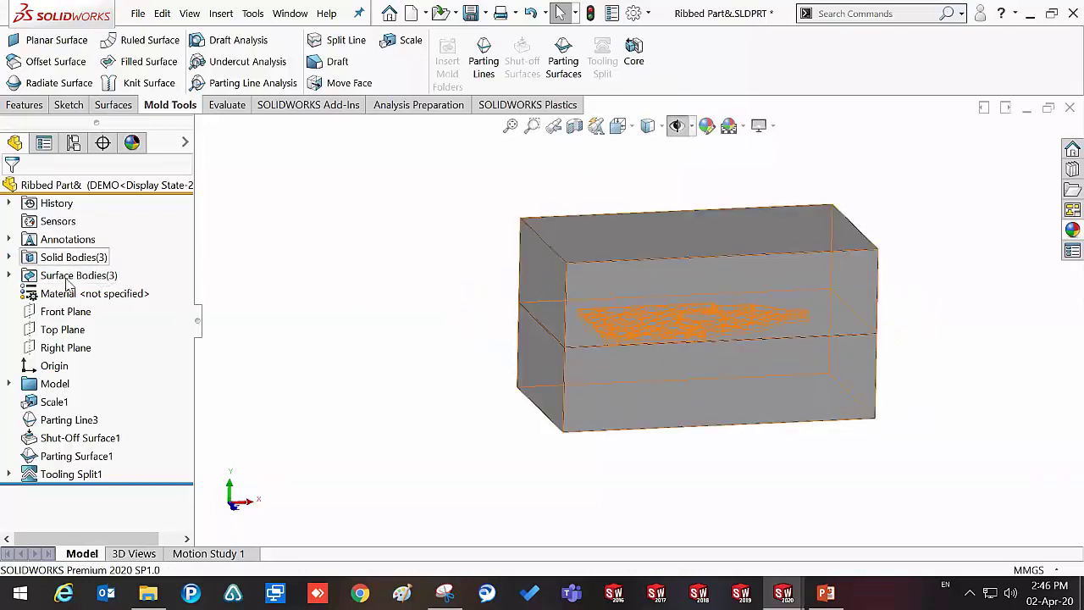
Step: Make both Tooling Split blocks transparent, show the Engineered Part body, and bring up DEMO's configuration options
left_click(10, 257)
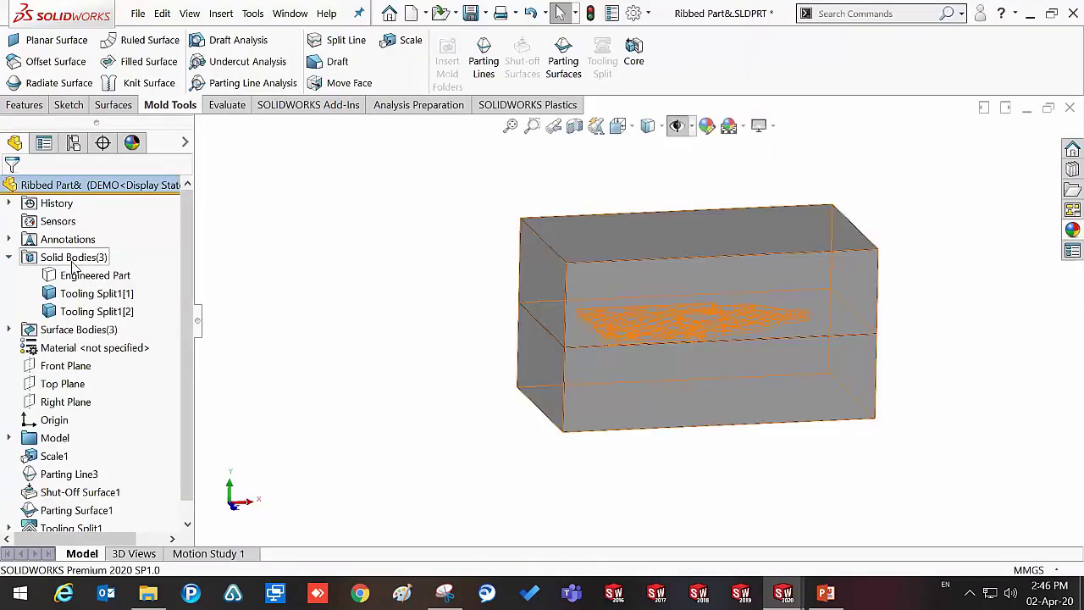
left_click(85, 294)
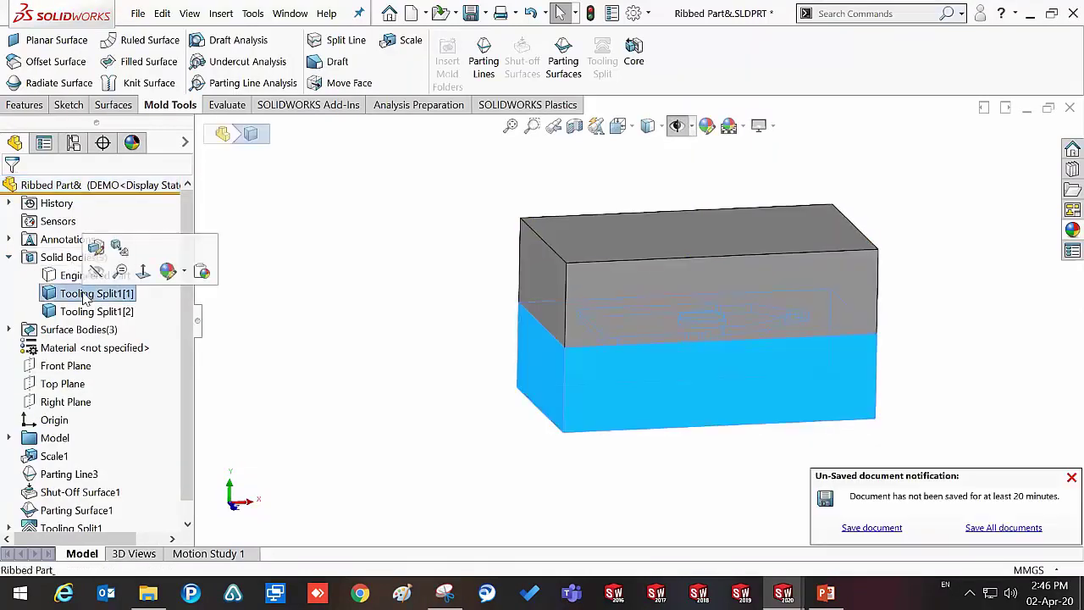
left_click(92, 311, "ctrl")
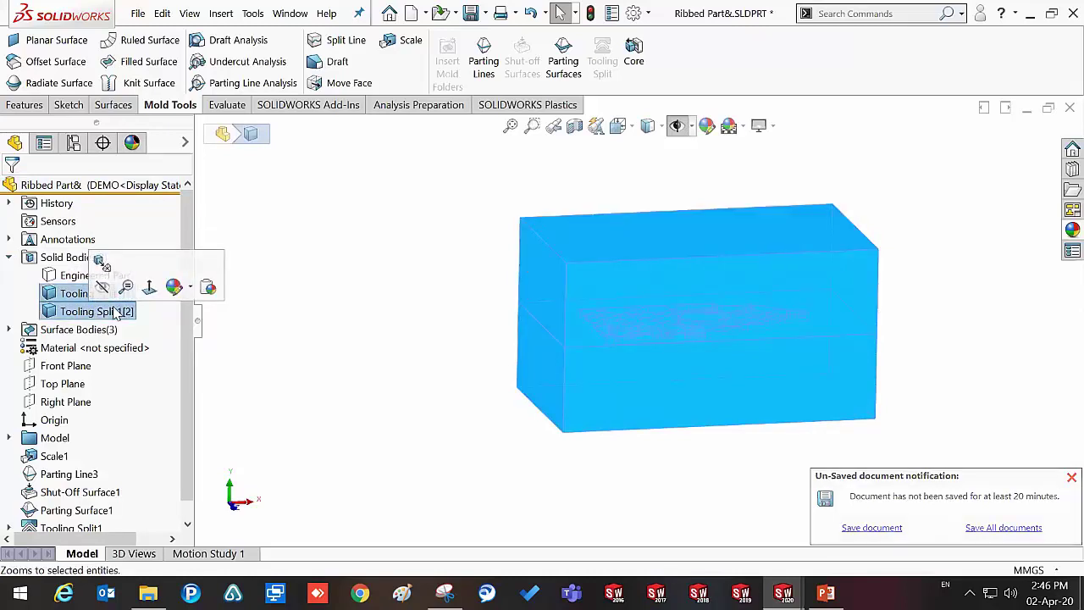
right_click(116, 311)
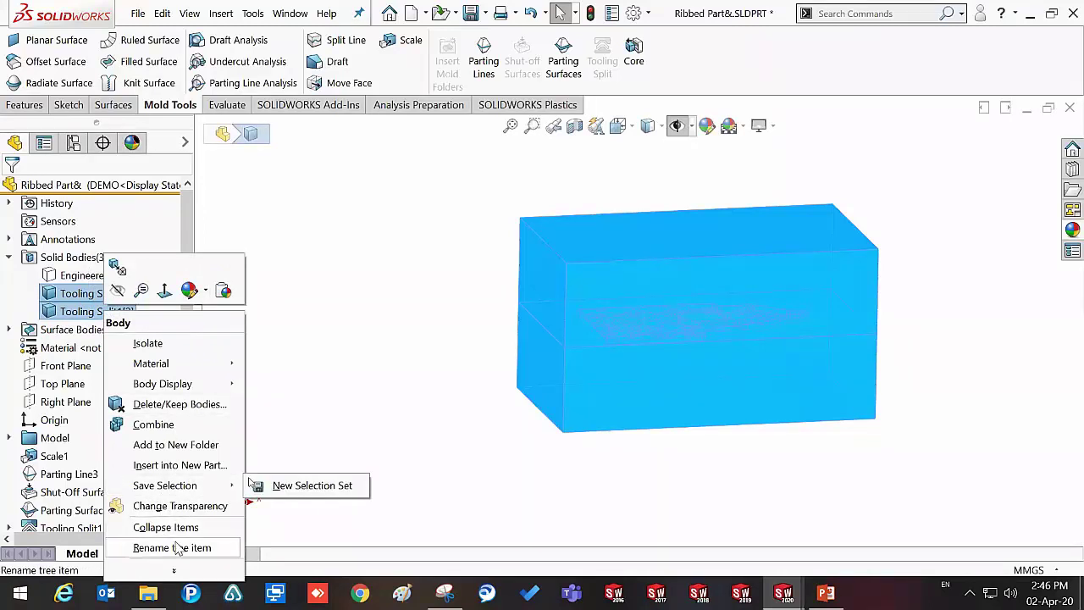
left_click(173, 506)
left_click(93, 278)
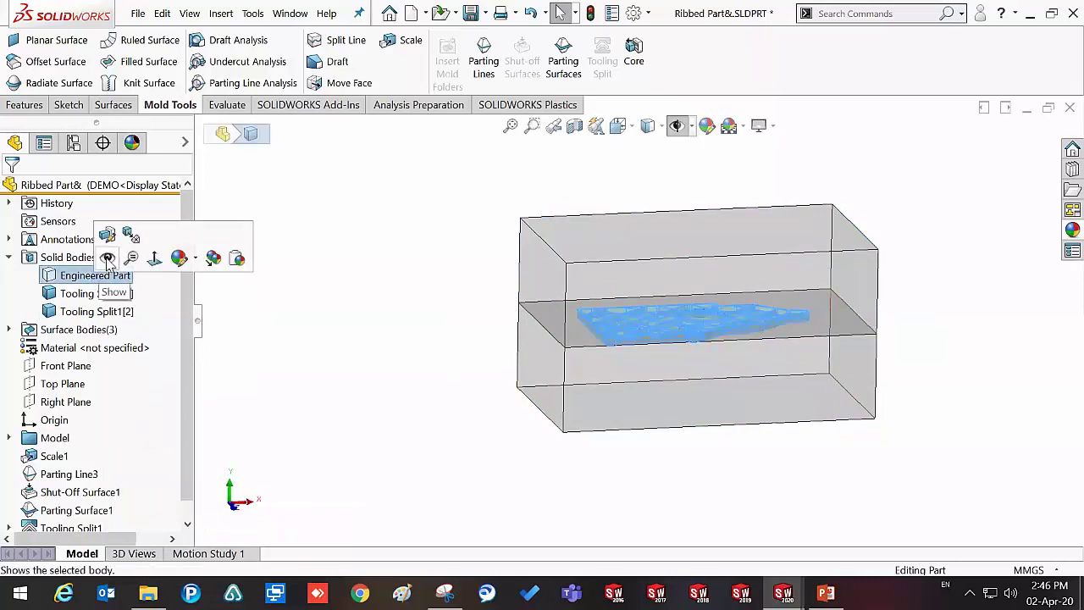
left_click(107, 259)
mouse_move(424, 313)
middle_mouse_down()
mouse_move(421, 247)
mouse_move(375, 310)
mouse_move(383, 335)
mouse_move(341, 351)
middle_mouse_up()
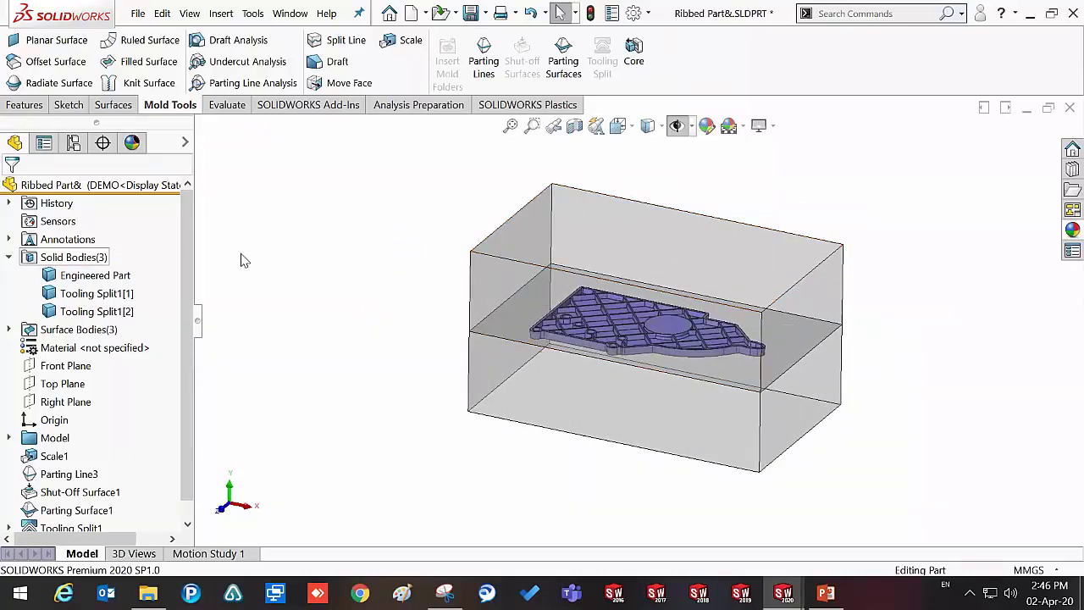
left_click(73, 142)
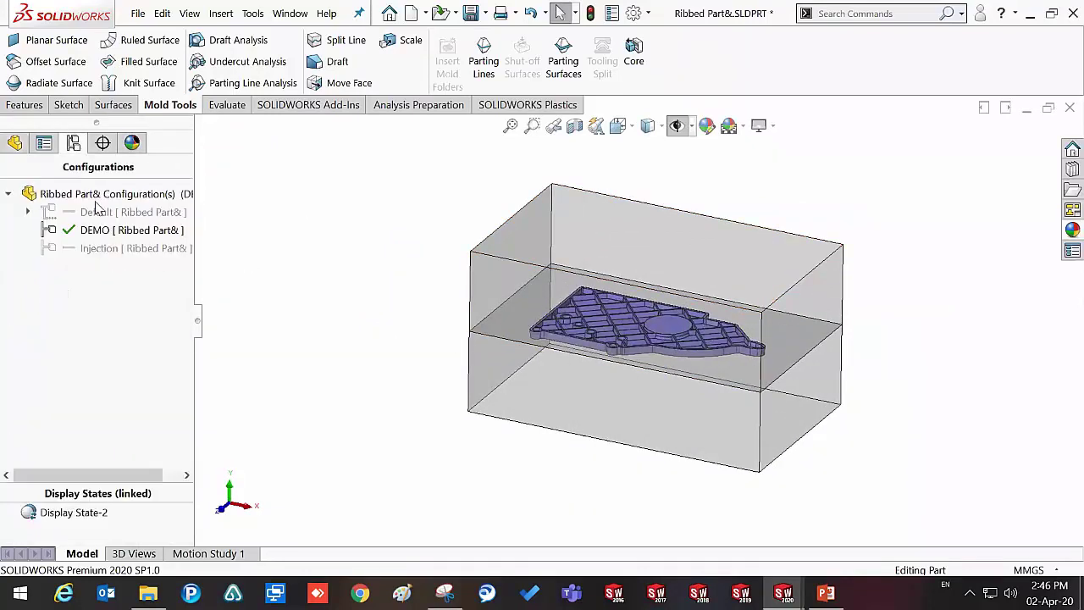
right_click(99, 234)
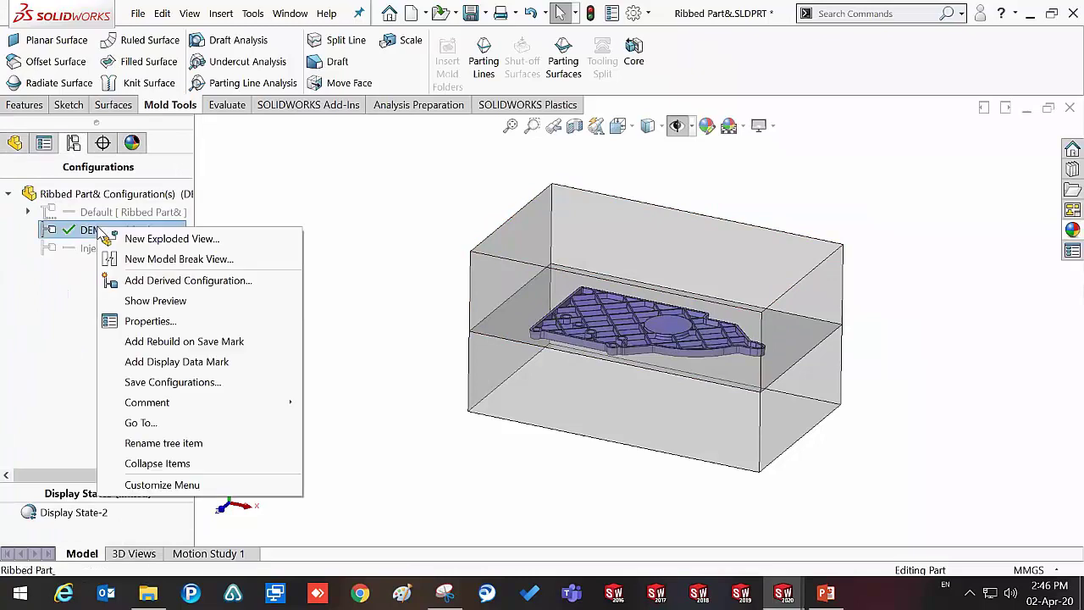
Step: Create an exploded view lifting the upper mold block and dropping the lower block below the part
left_click(694, 298)
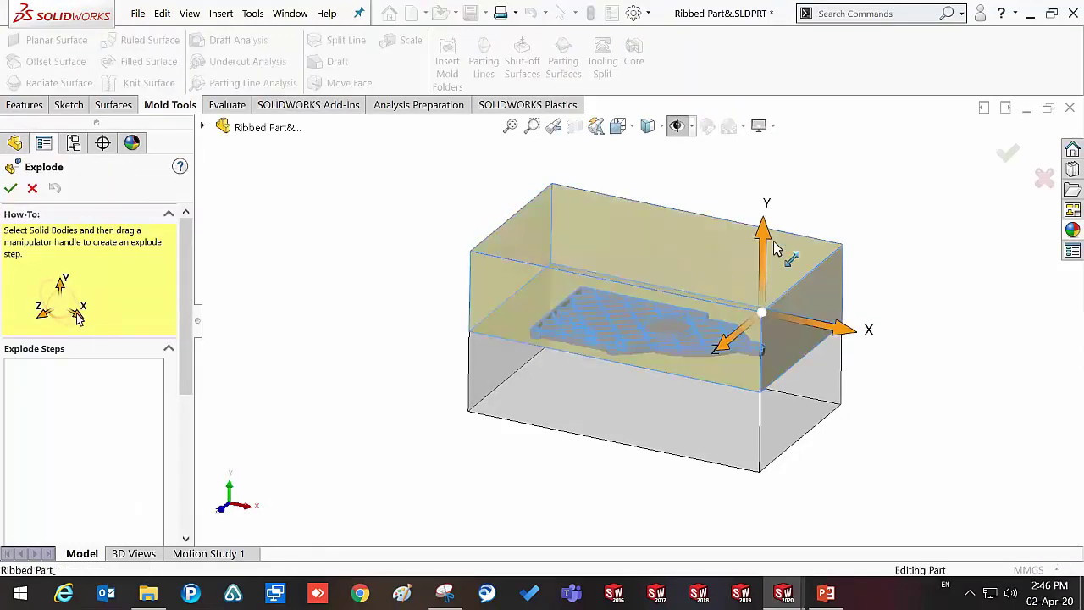
left_click_drag(763, 232, 760, 129)
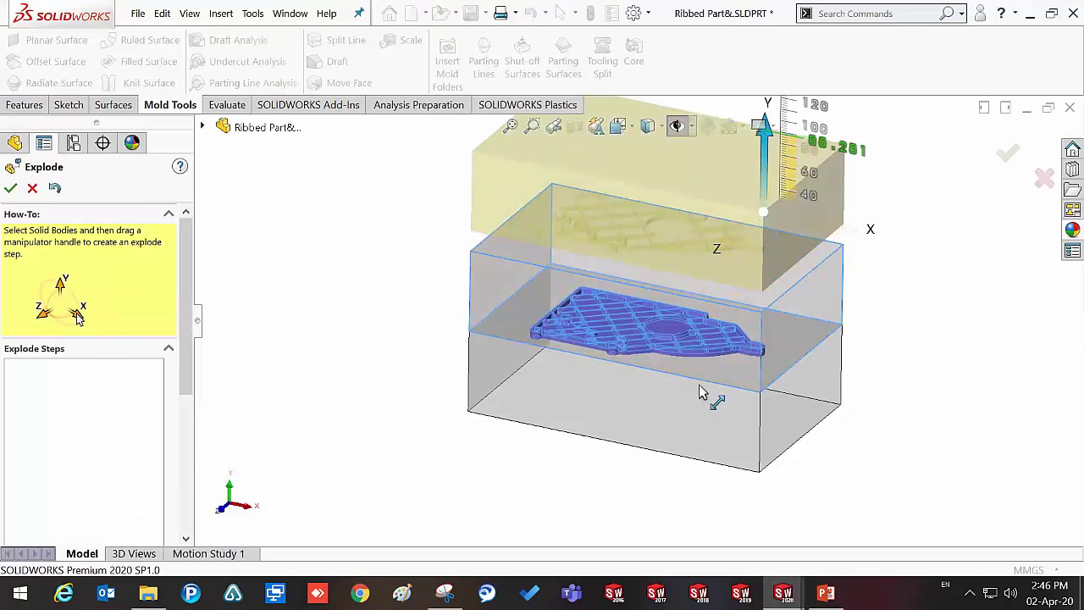
left_click(775, 317)
mouse_move(761, 381)
left_mouse_down()
mouse_move(597, 404)
mouse_move(395, 347)
left_mouse_up()
mouse_move(403, 339)
middle_mouse_down()
mouse_move(389, 225)
mouse_move(387, 327)
middle_mouse_up()
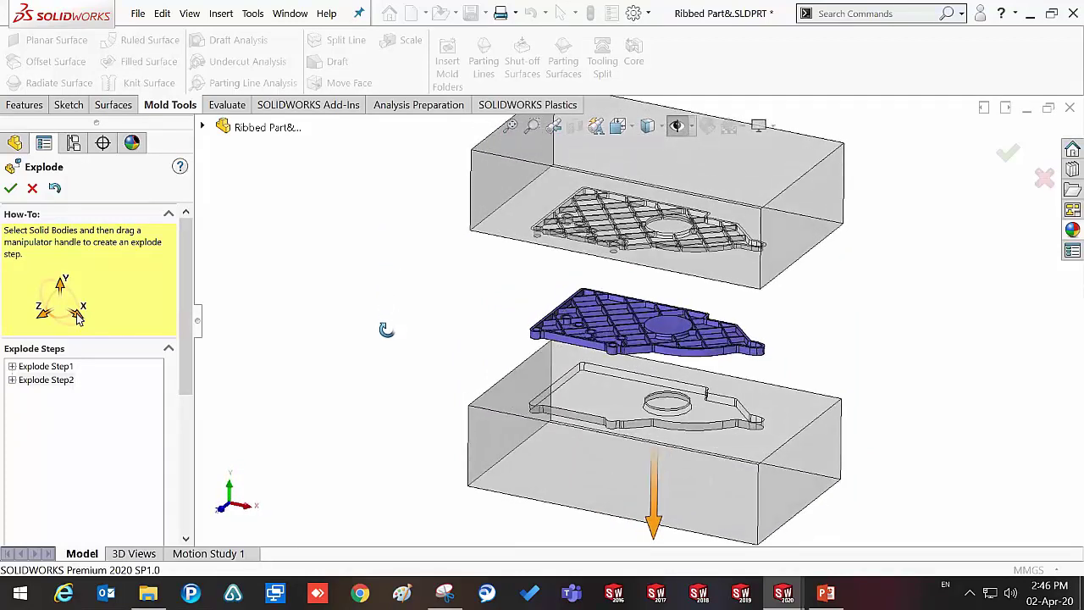
scroll(745, 303, "up", 2)
scroll(826, 326, "down", 2)
left_click(660, 360)
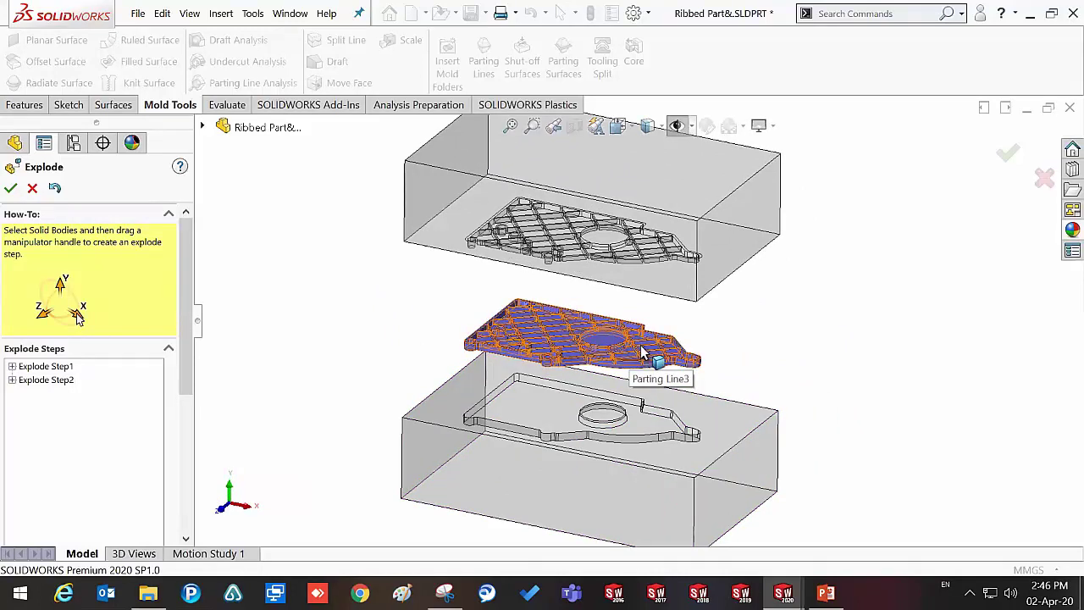
left_click(14, 189)
Step: Collapse Exploded View2 under DEMO so both mold blocks close around the ribbed part
left_click(27, 229)
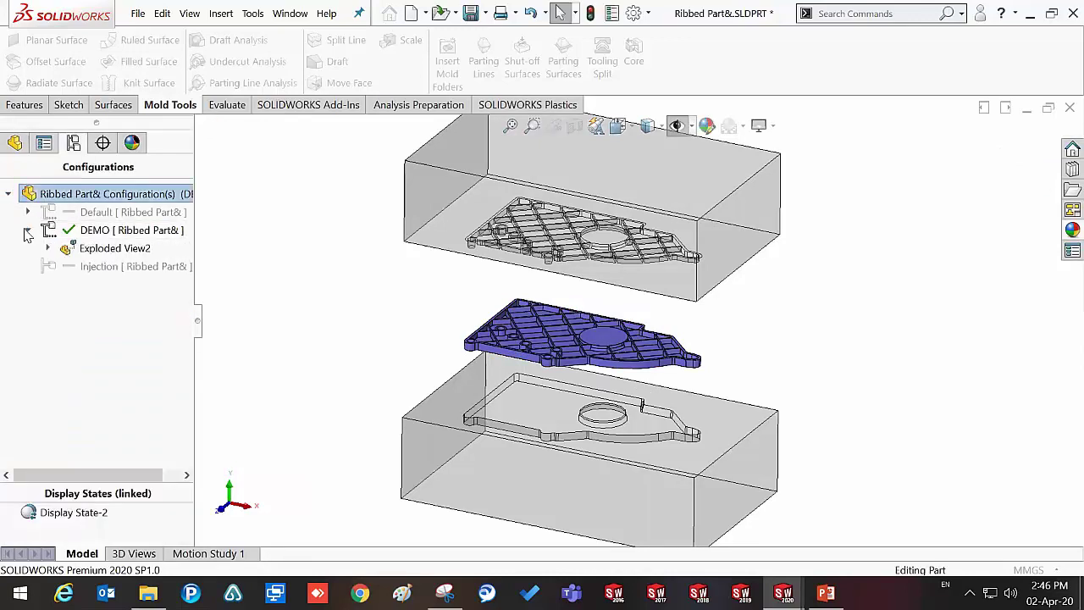
right_click(98, 248)
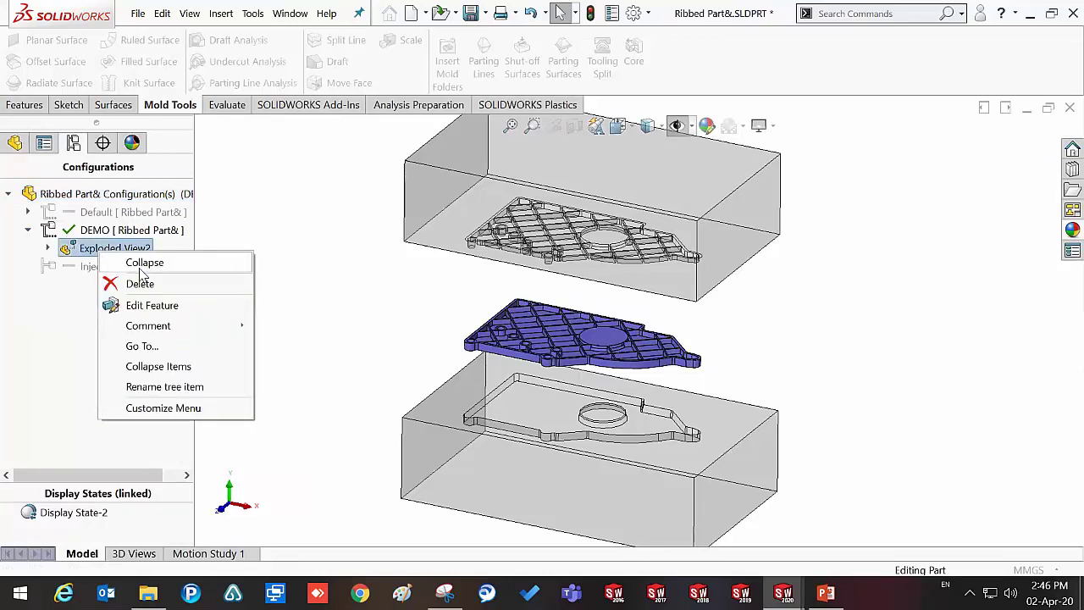
left_click(142, 265)
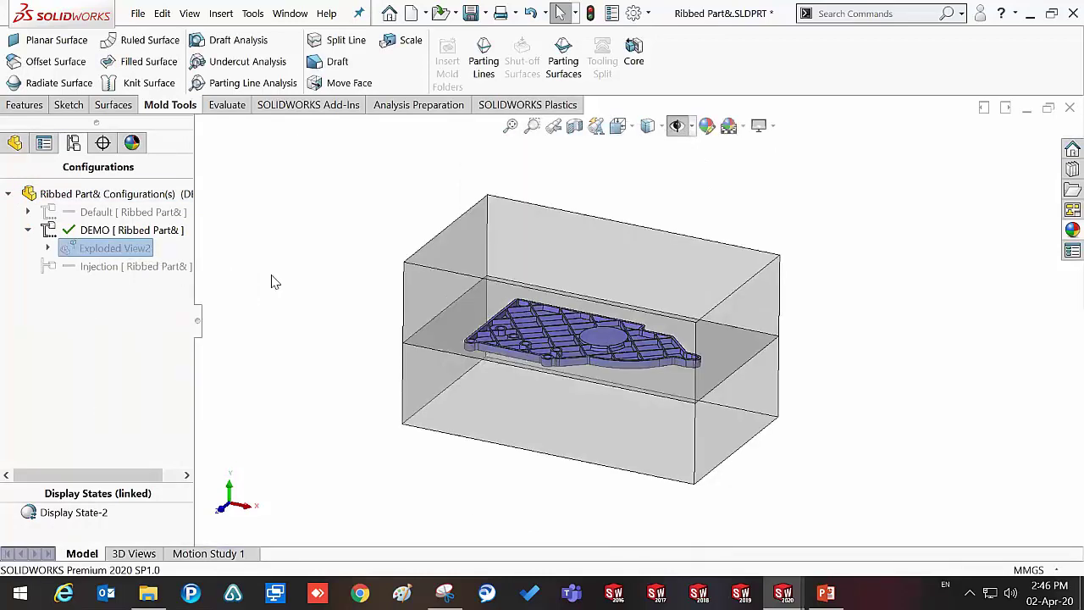
left_click(572, 269)
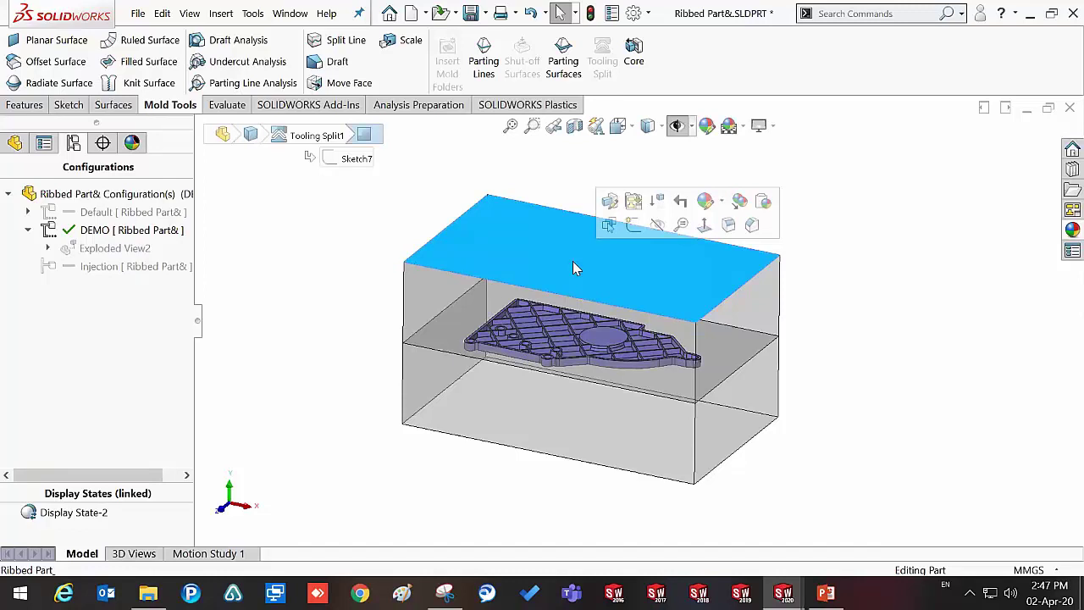
left_click(271, 228)
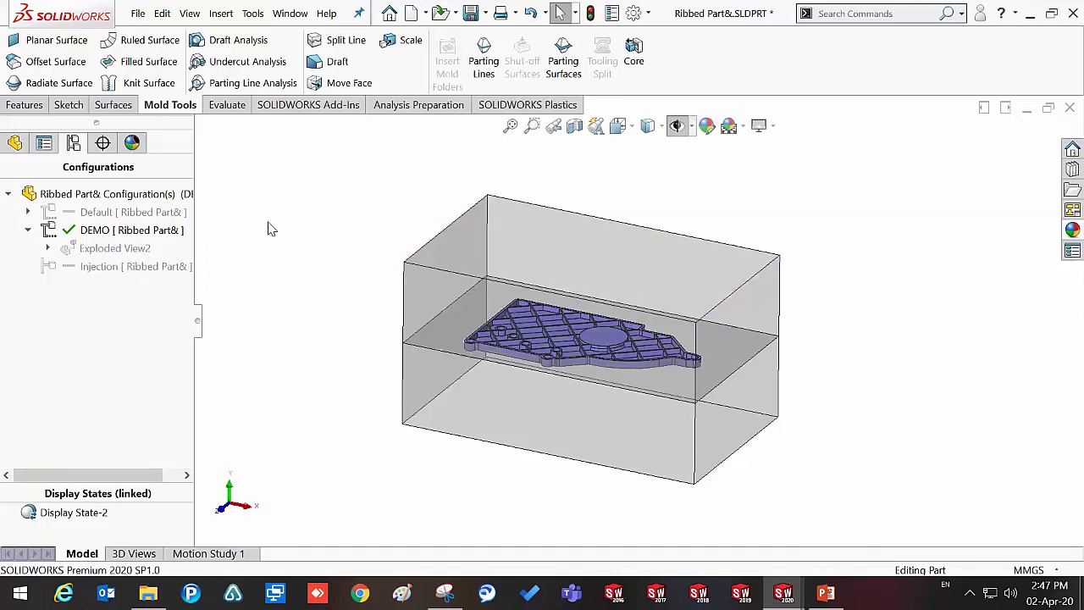
Step: Open Save Bodies for the three solid bodies from the FeatureManager tree
left_click(21, 143)
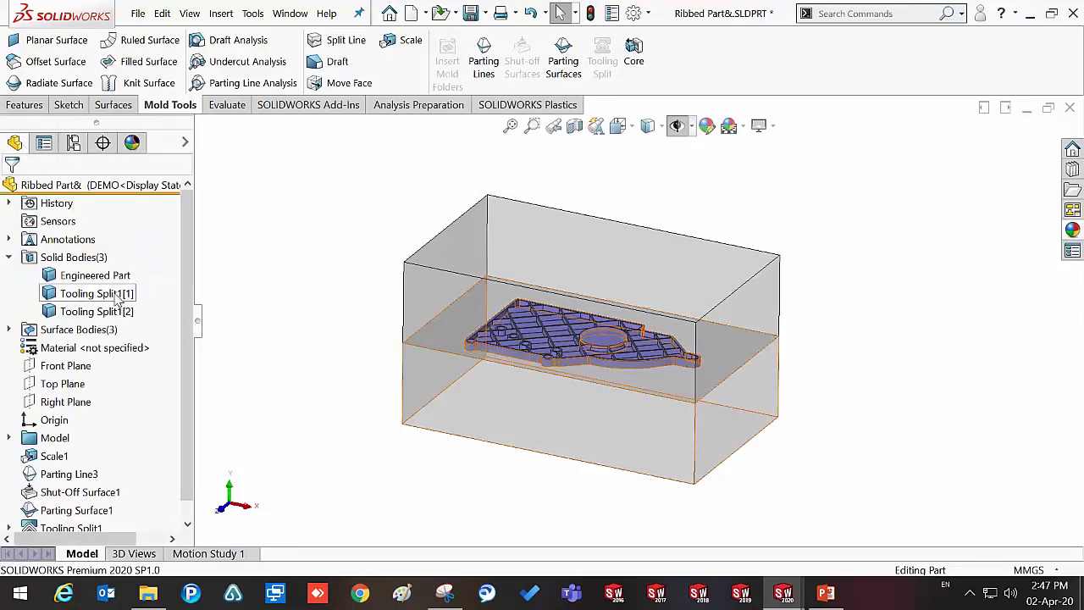
right_click(64, 263)
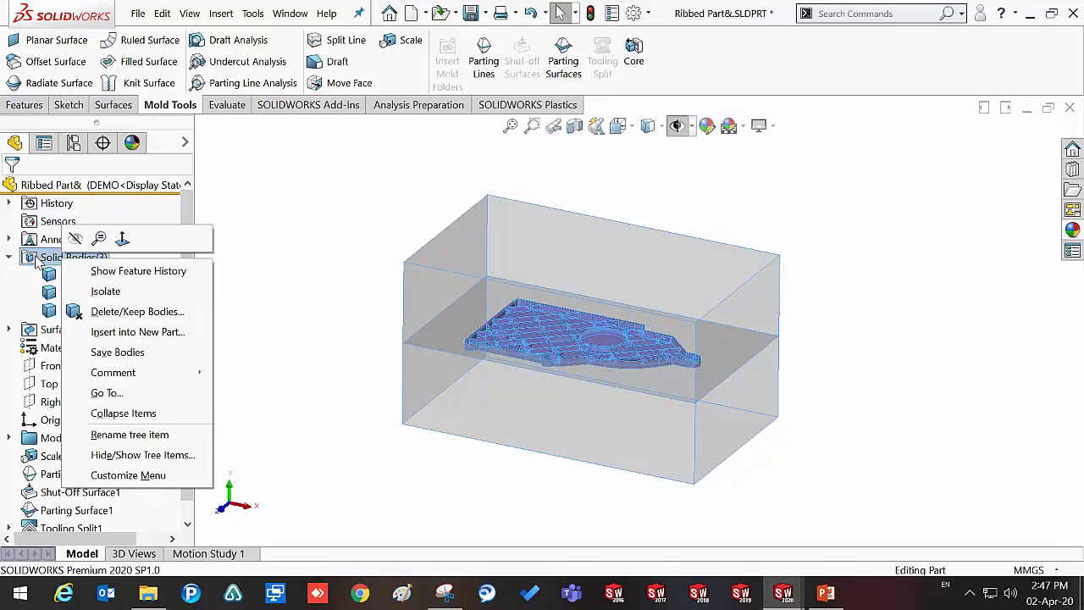
left_click(118, 348)
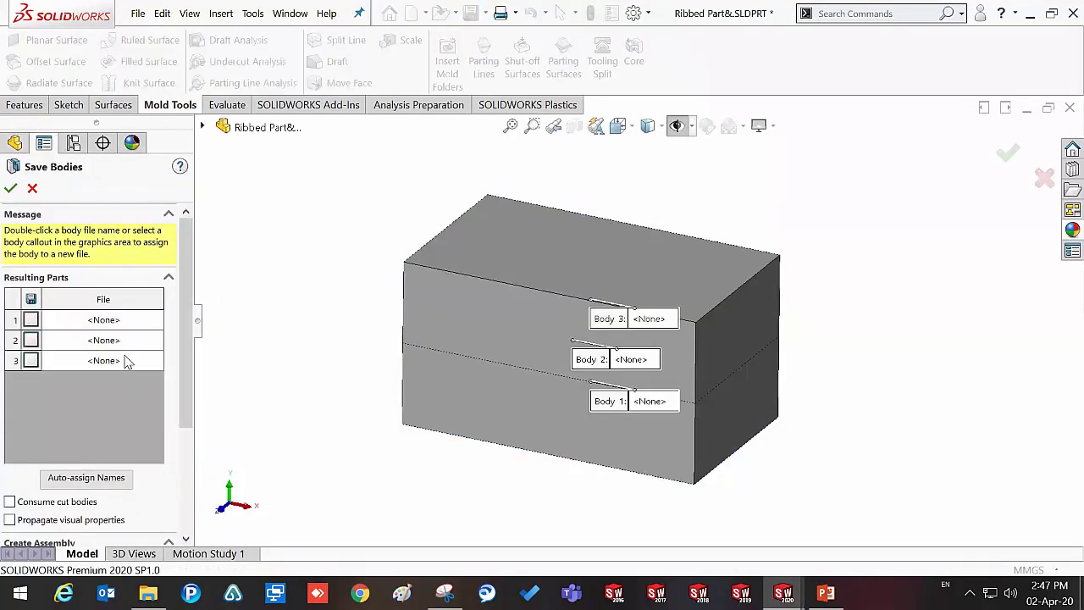
Step: Mark bodies 1 and 3 for saving and name body 1 core
left_click(31, 321)
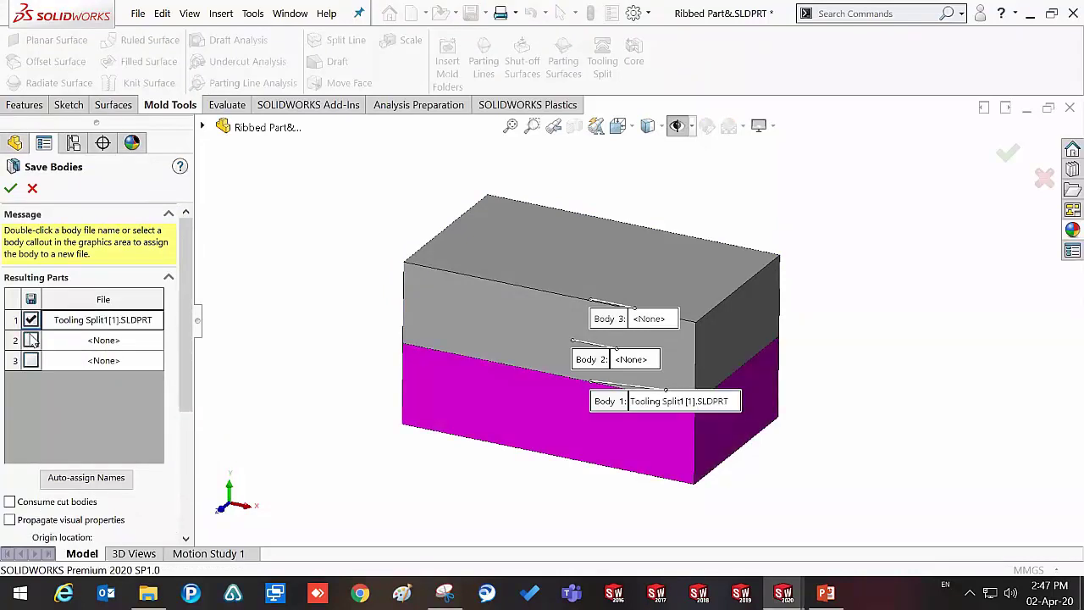
left_click(31, 342)
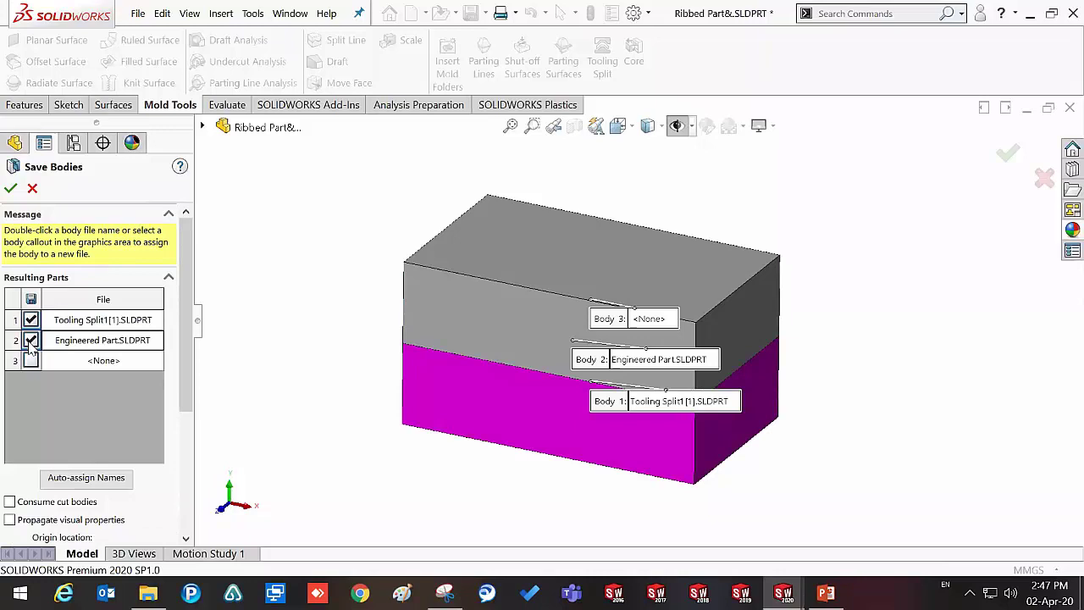
left_click(31, 360)
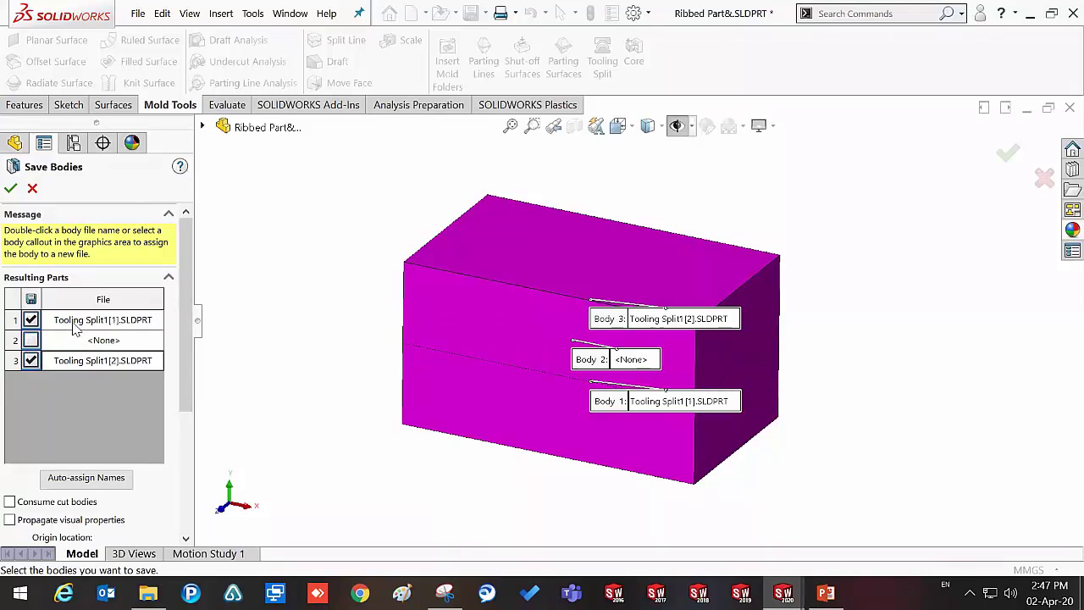
double_click(75, 325)
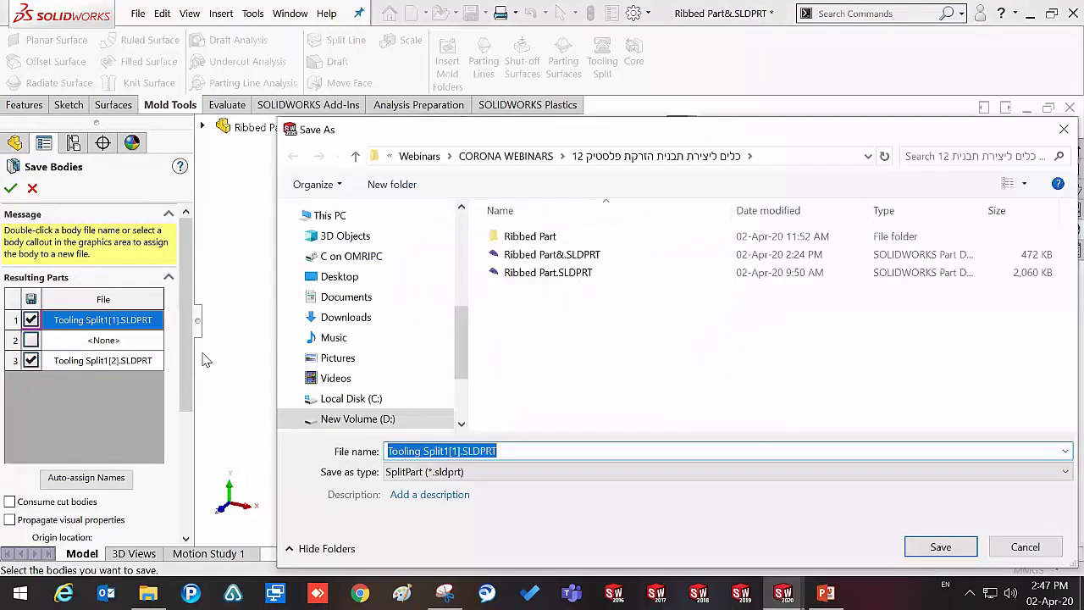
type("core")
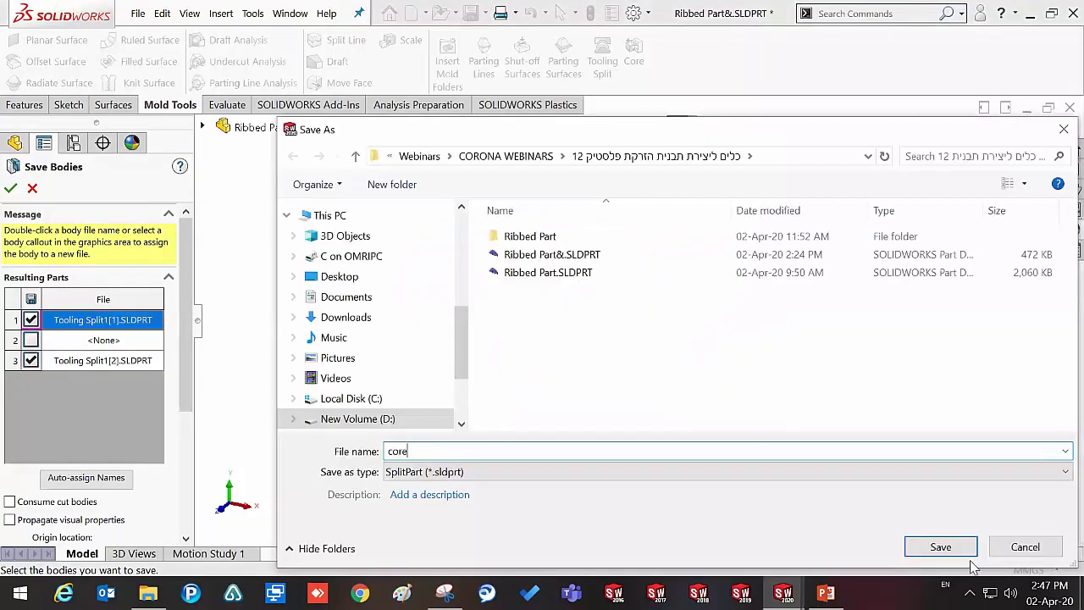
left_click(968, 548)
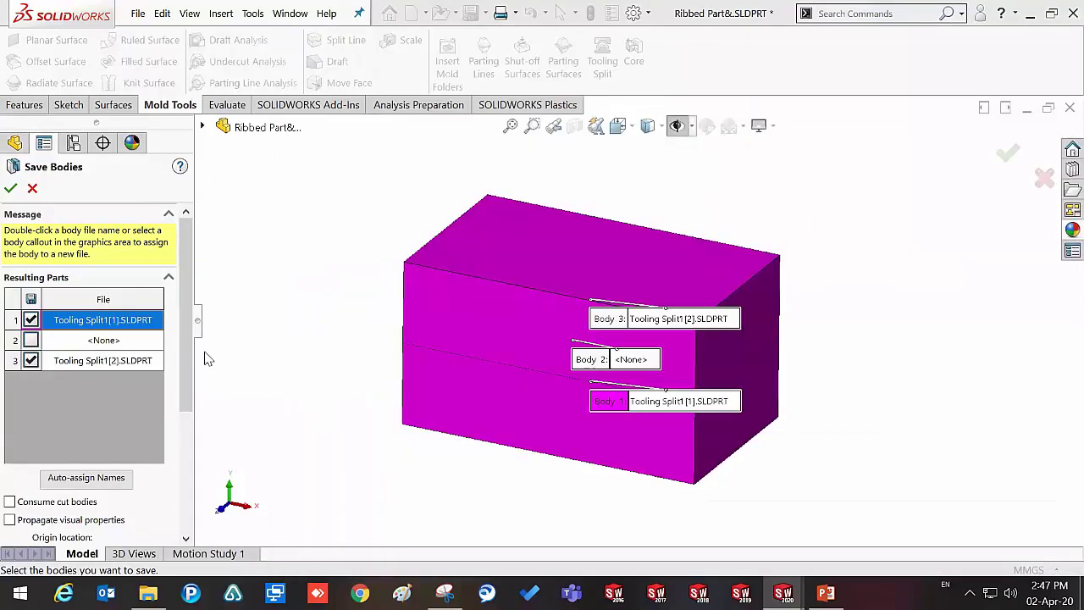
Step: Name body 3 cavity and save it to the destination folder
double_click(82, 364)
type("ca")
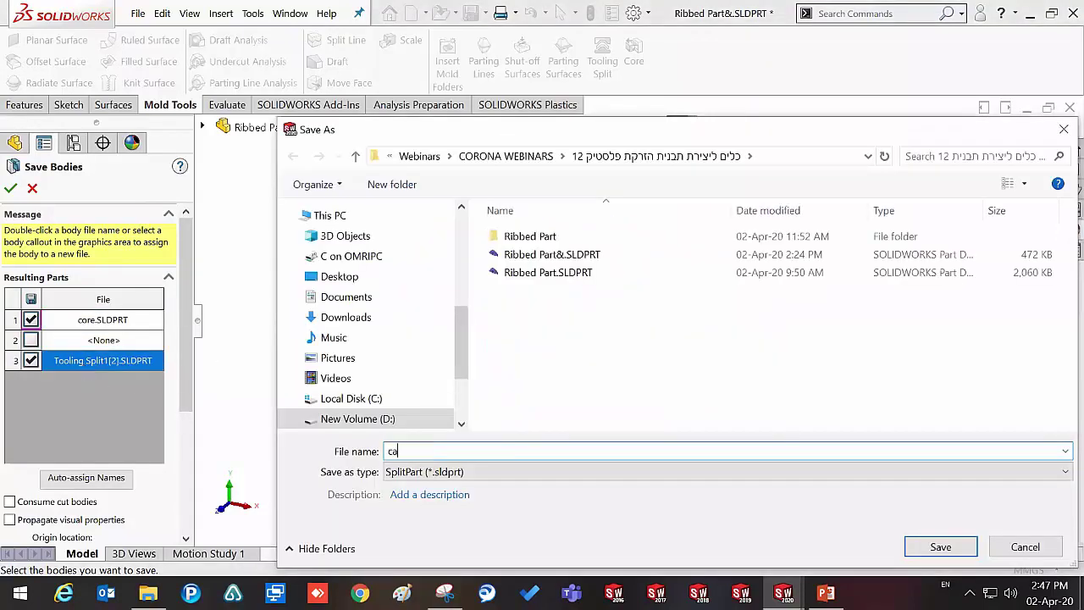
type("vity")
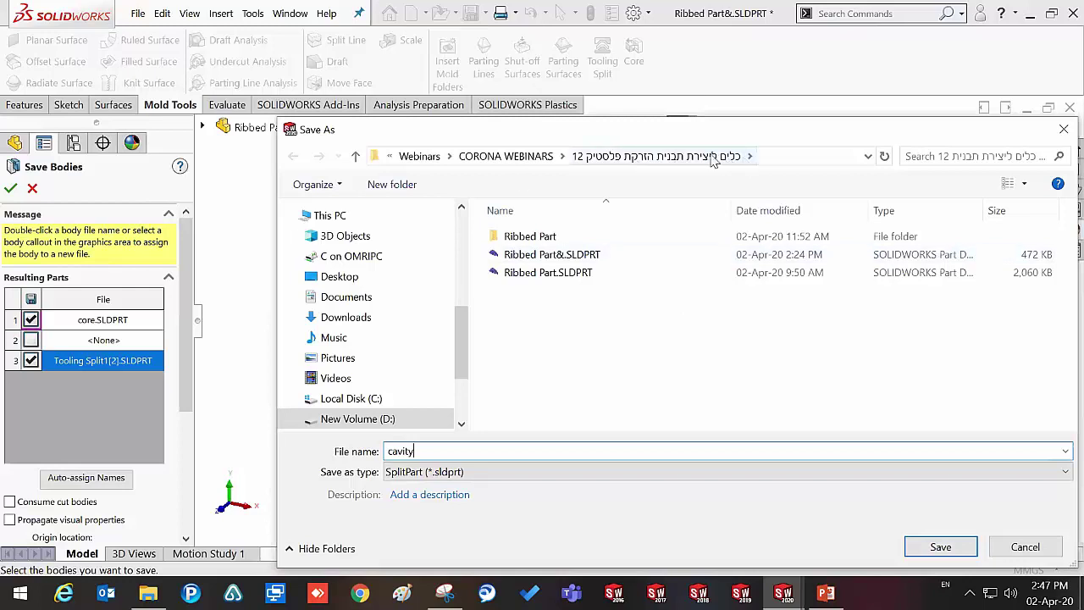
left_click(786, 155)
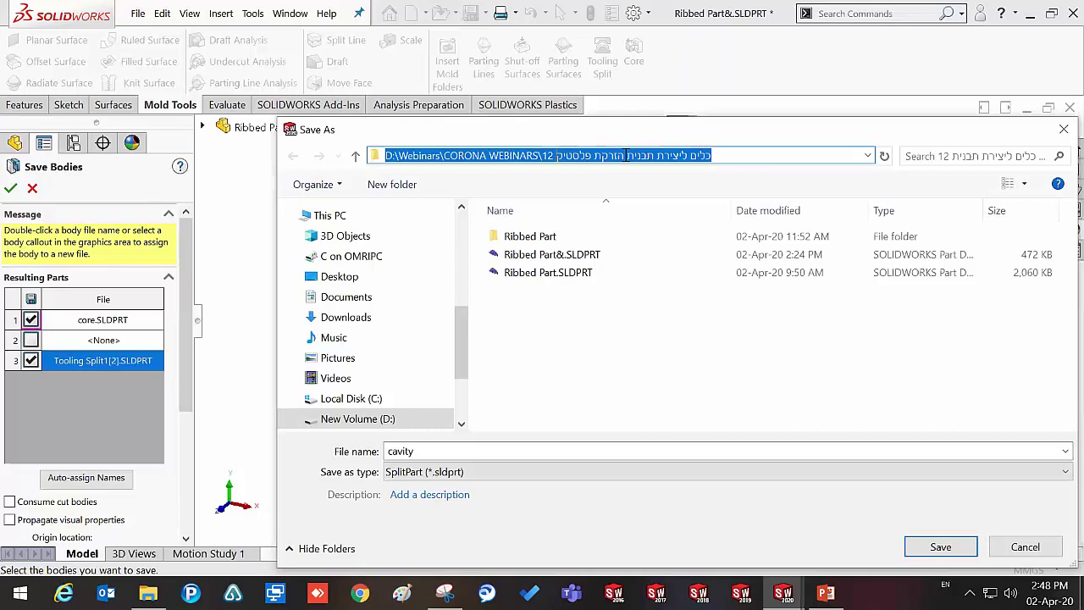
left_click(941, 547)
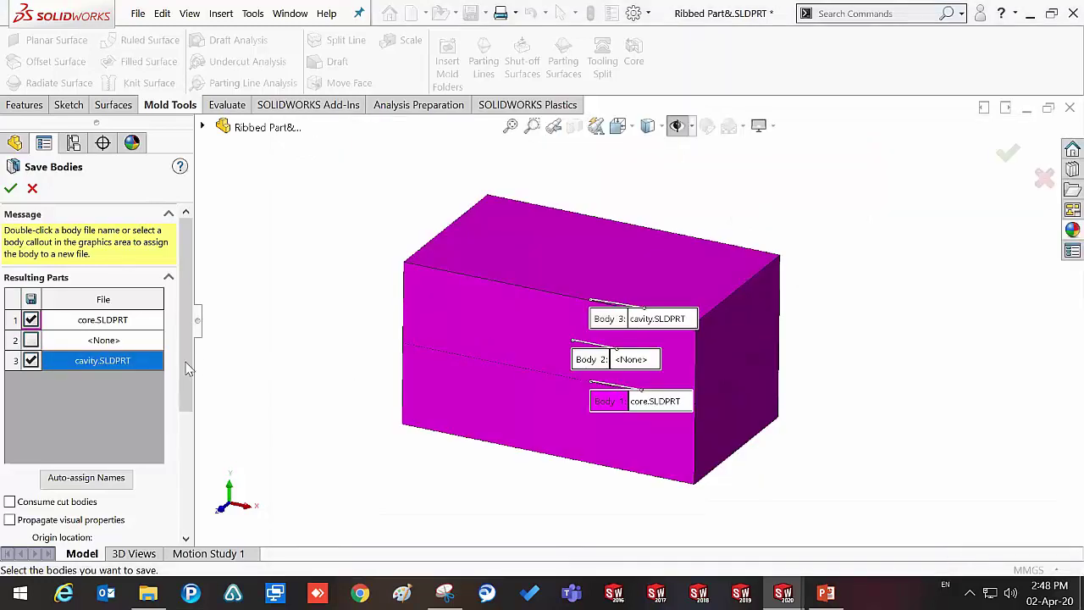
Step: Attempt to save the bodies, dismiss the failure warning, and re-mark Body 1 for saving
left_click(10, 190)
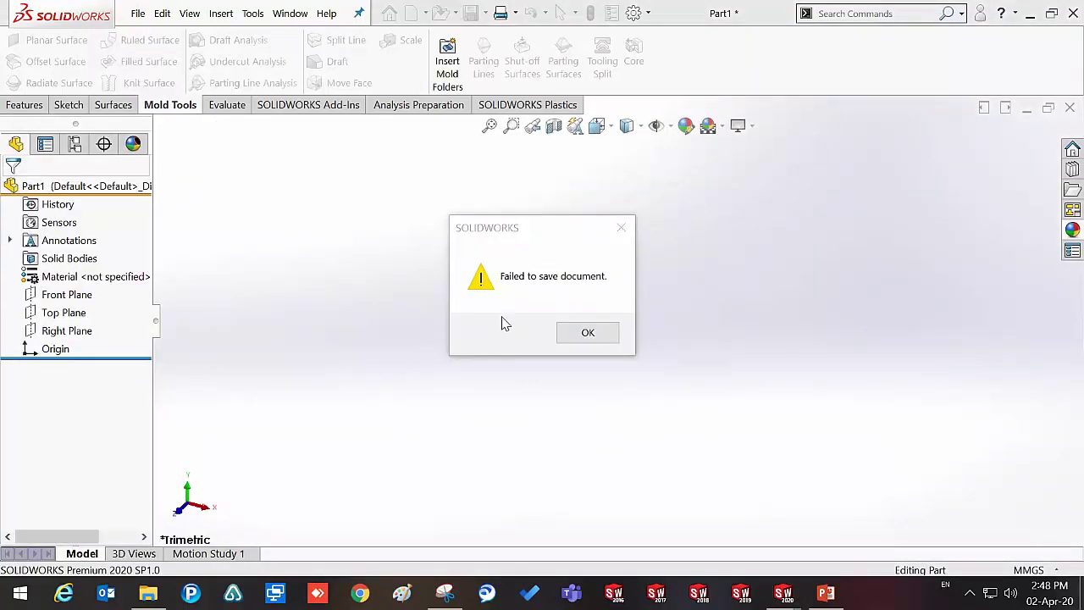
left_click(592, 335)
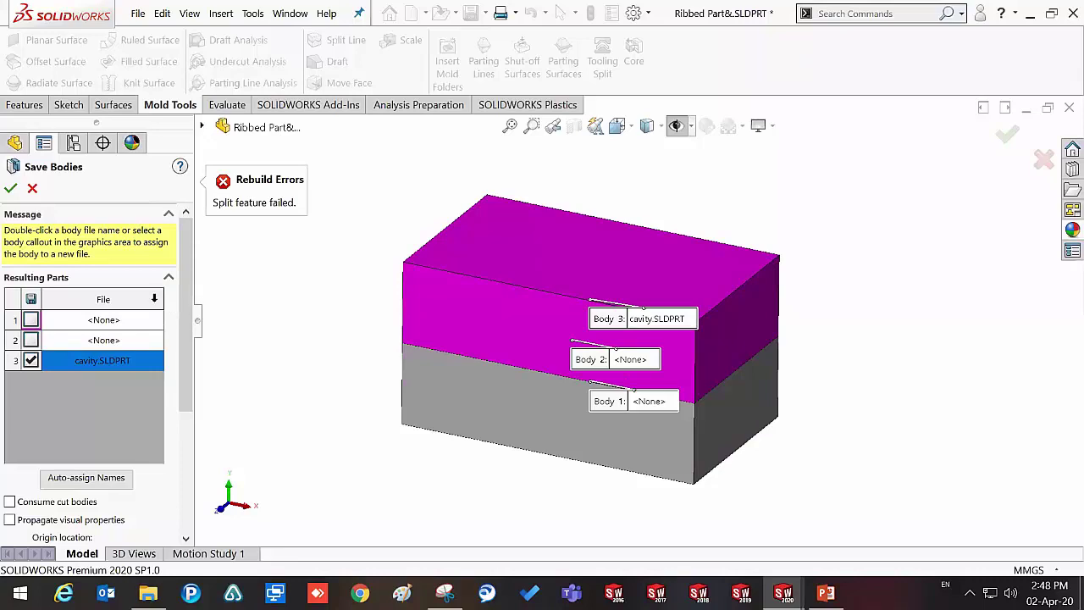
left_click(31, 319)
Step: Create a new folder named TEST on the New Volume (D:) drive
double_click(72, 322)
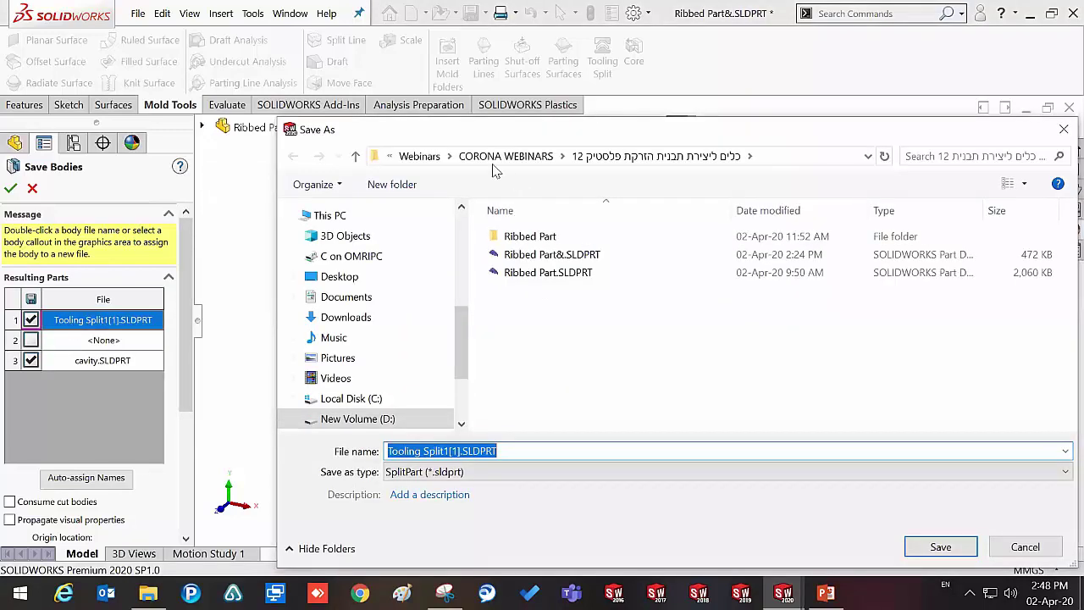
left_click(421, 157)
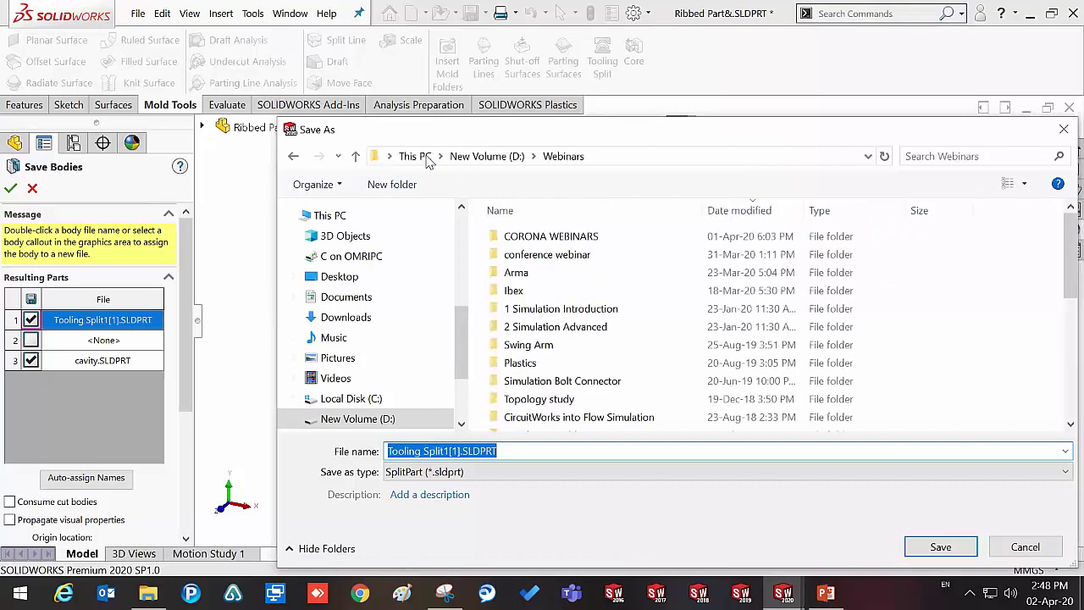
left_click(483, 159)
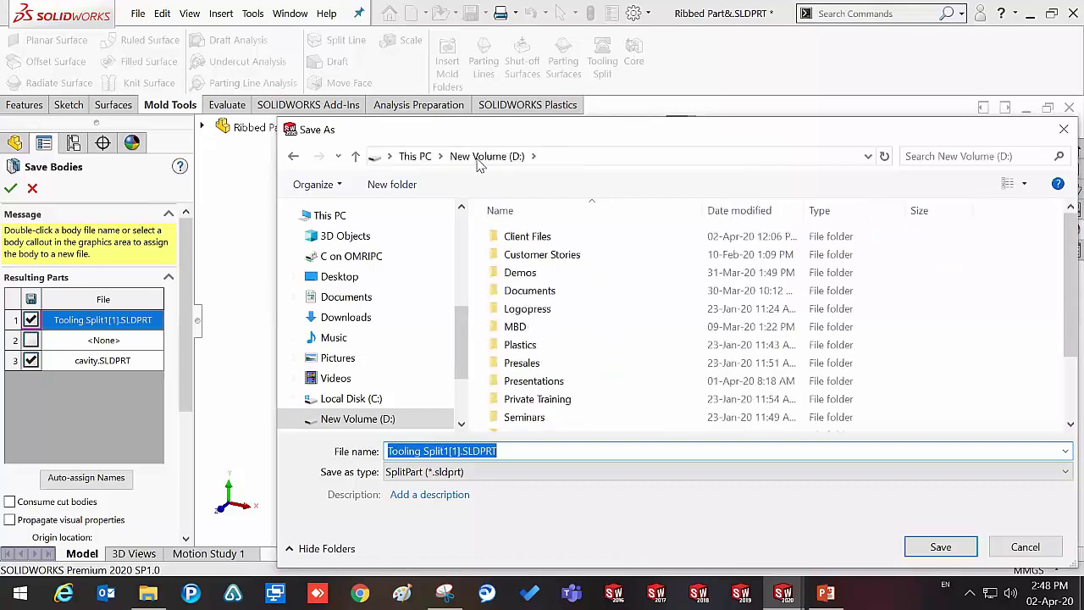
scroll(586, 377, "down", 2)
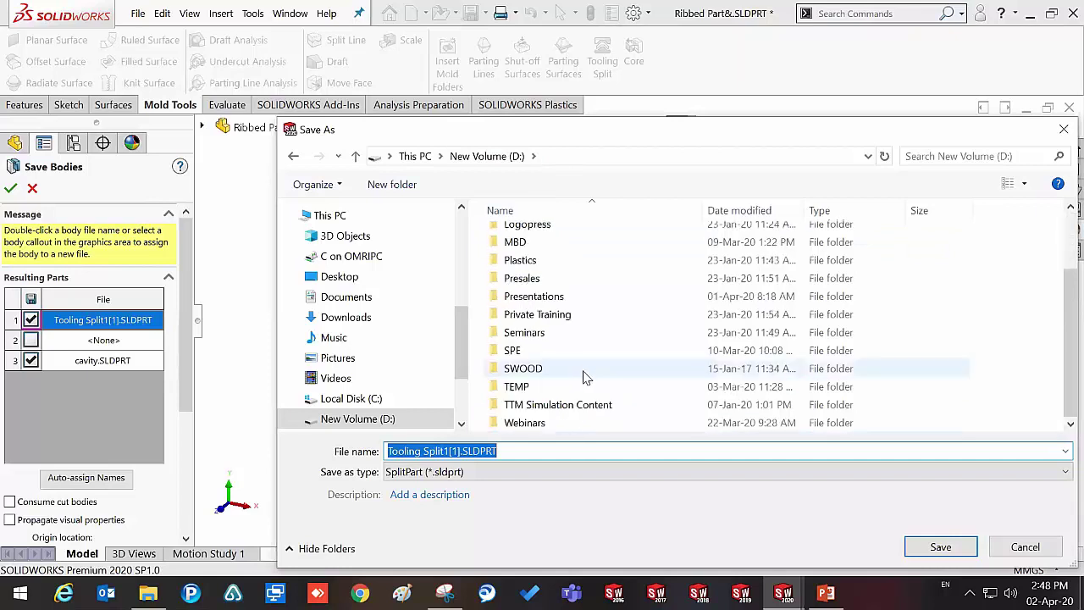
right_click(632, 380)
mouse_move(508, 338)
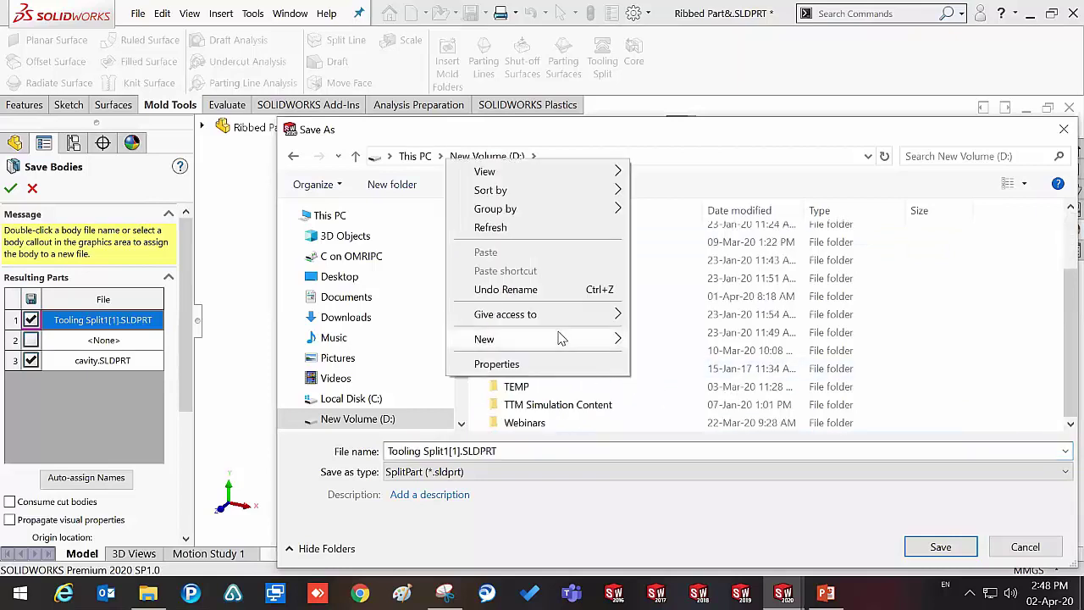
left_click(648, 342)
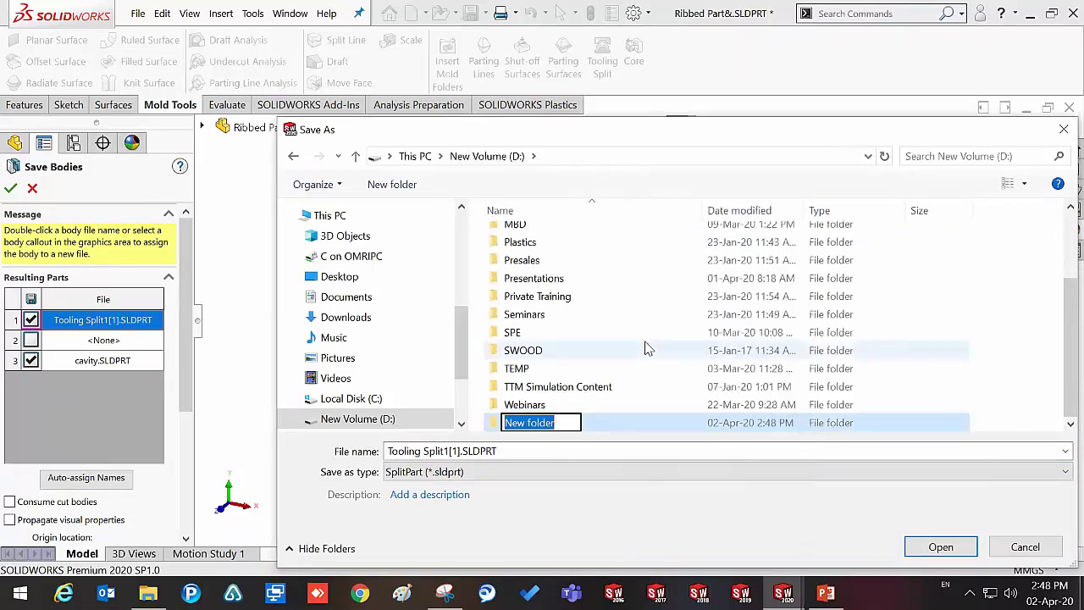
type("TEST")
key("Return")
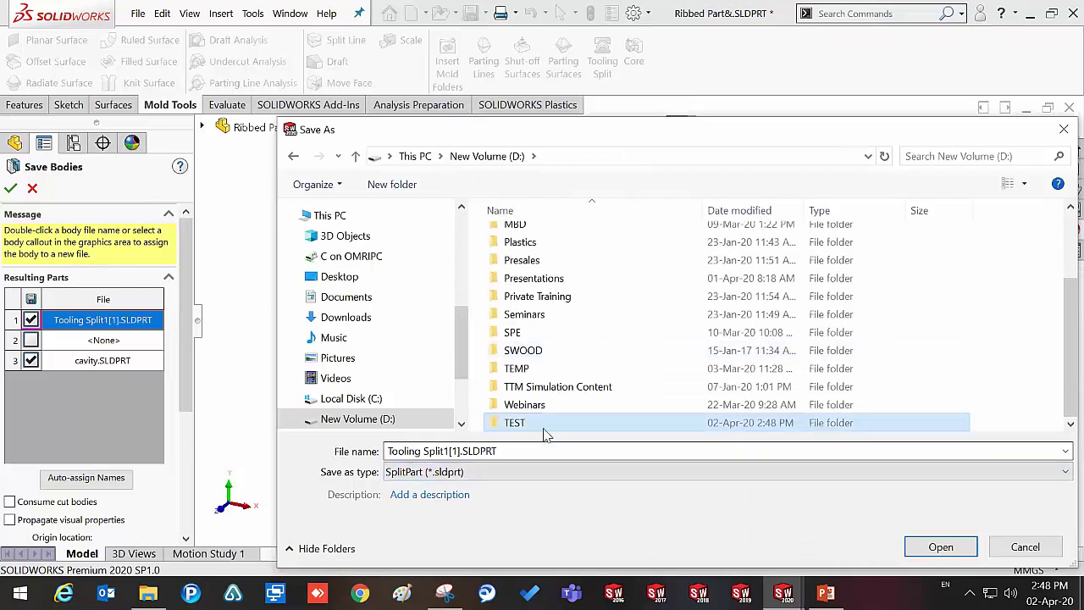
Step: Save Body 1 into the TEST folder as cavity.SLDPRT
double_click(542, 428)
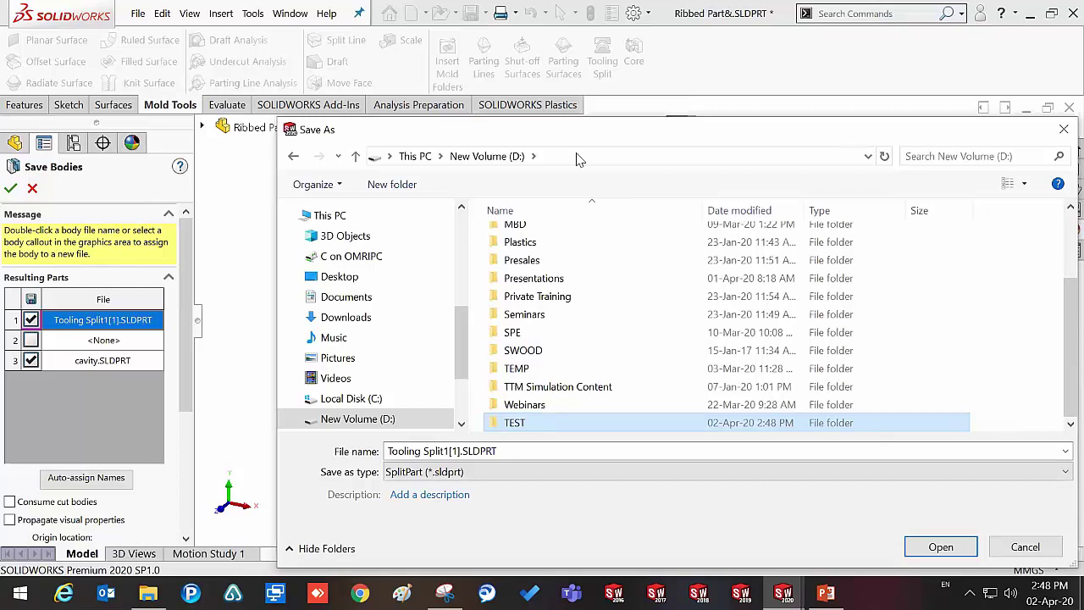
left_click(516, 158)
left_click(382, 450)
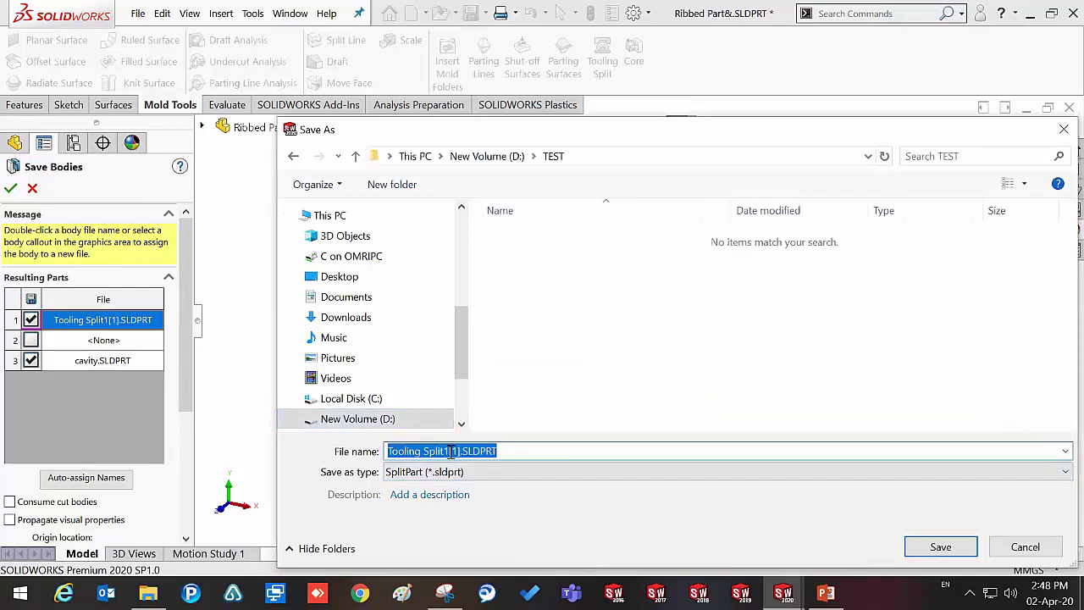
left_click(458, 451)
left_click_drag(458, 452, 385, 449)
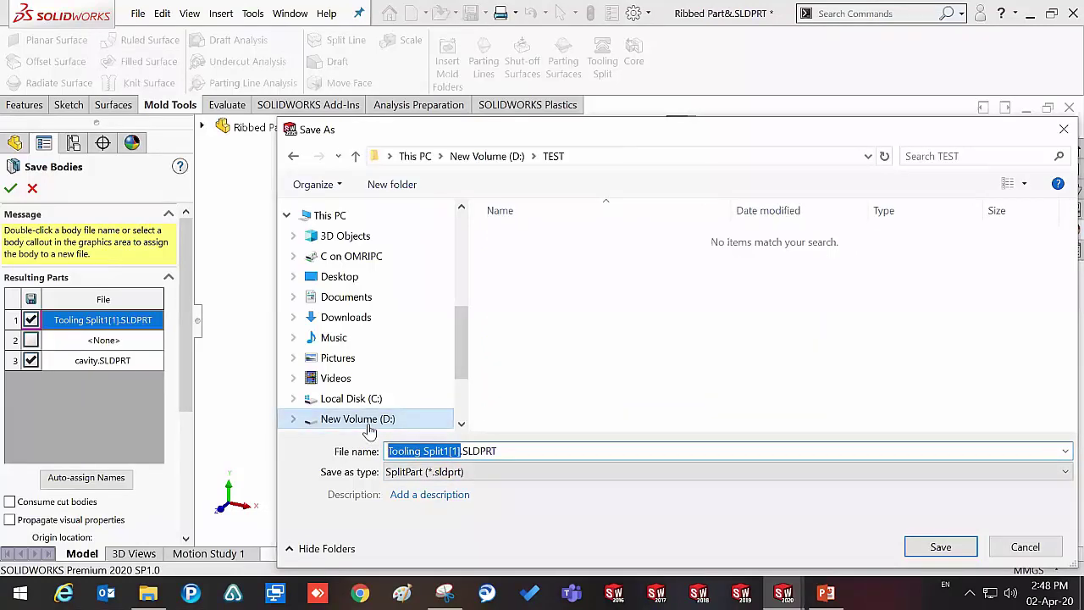
type("cavity")
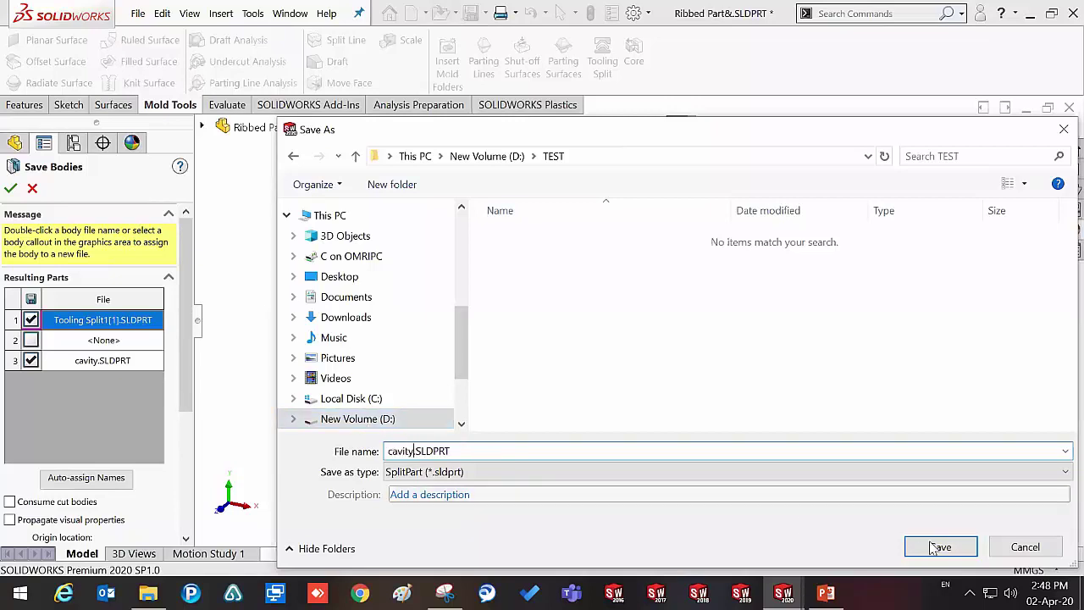
left_click(938, 546)
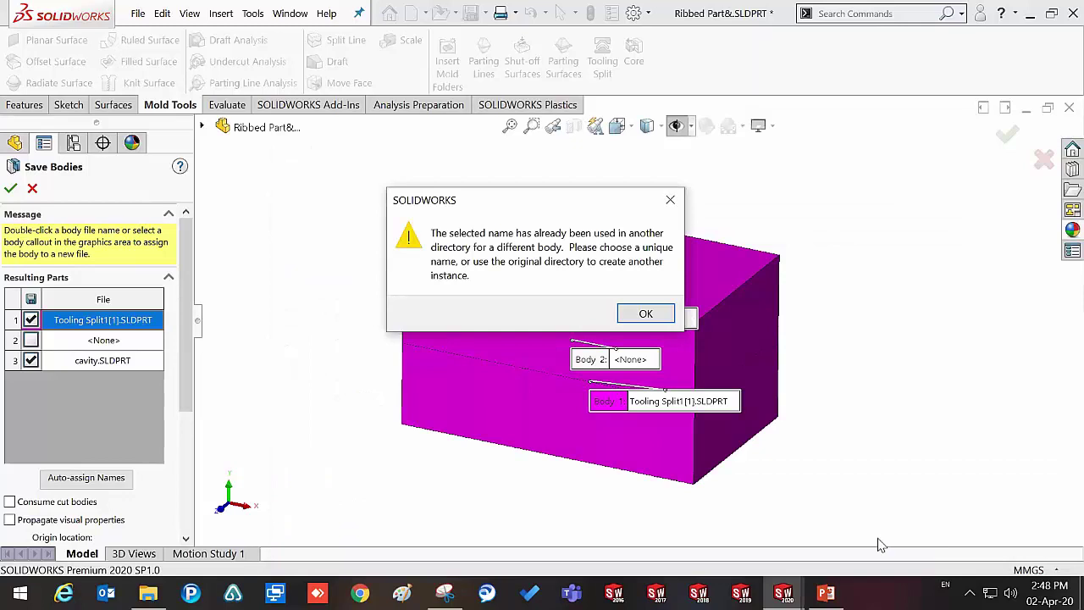
Step: Dismiss the duplicate-name warning and rename Body 1's file from cavity to core.SLDPRT
left_click(637, 313)
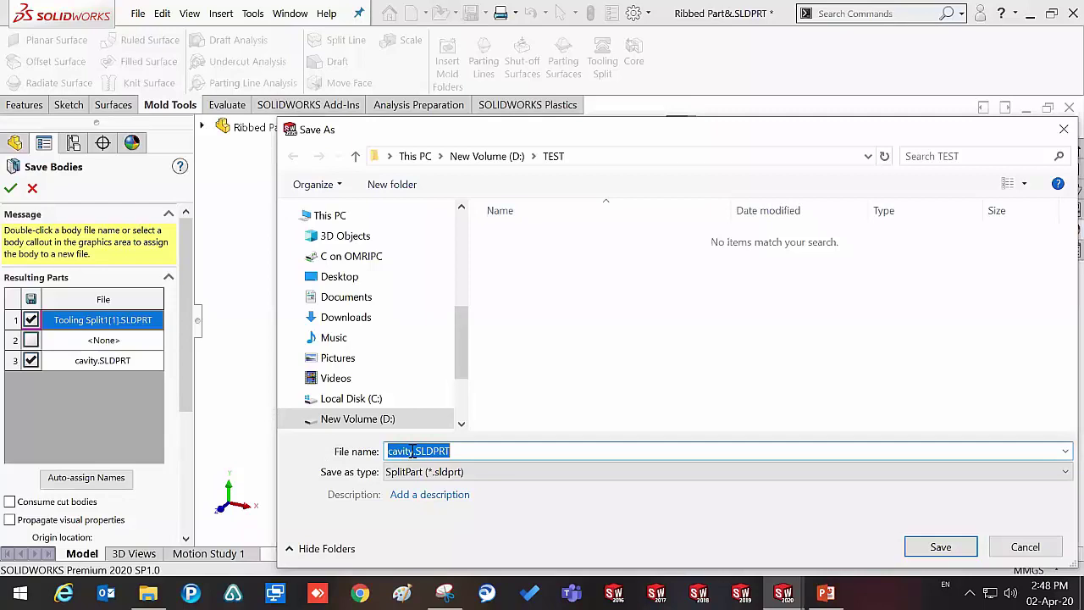
left_click_drag(412, 450, 354, 442)
type("core")
left_click(912, 547)
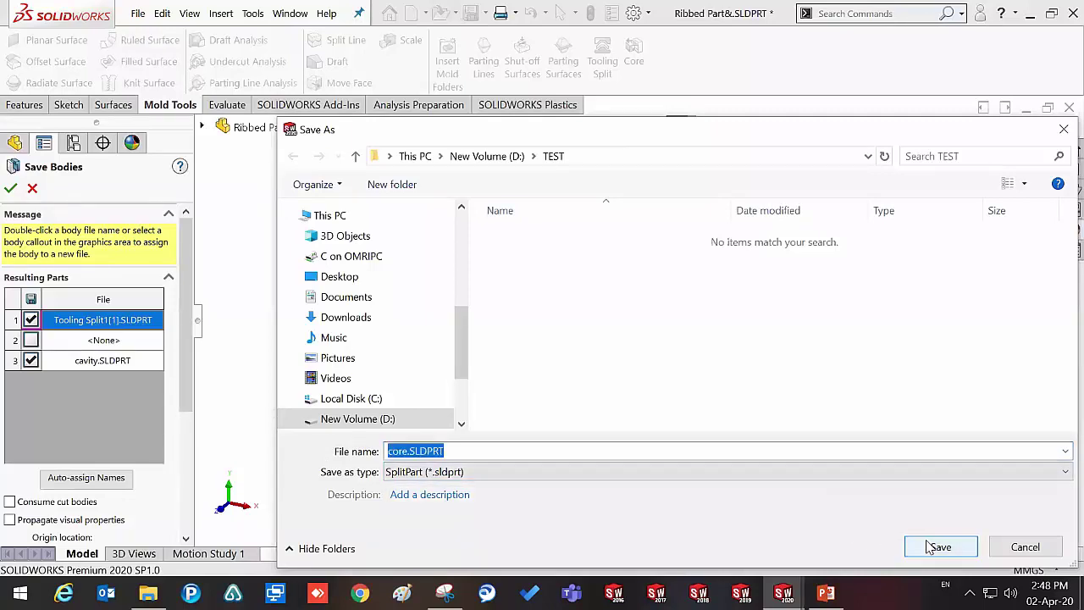
Step: Recheck the save settings for Bodies 3 and 1 without changing them
double_click(97, 360)
left_click(1024, 546)
left_click(102, 322)
double_click(103, 326)
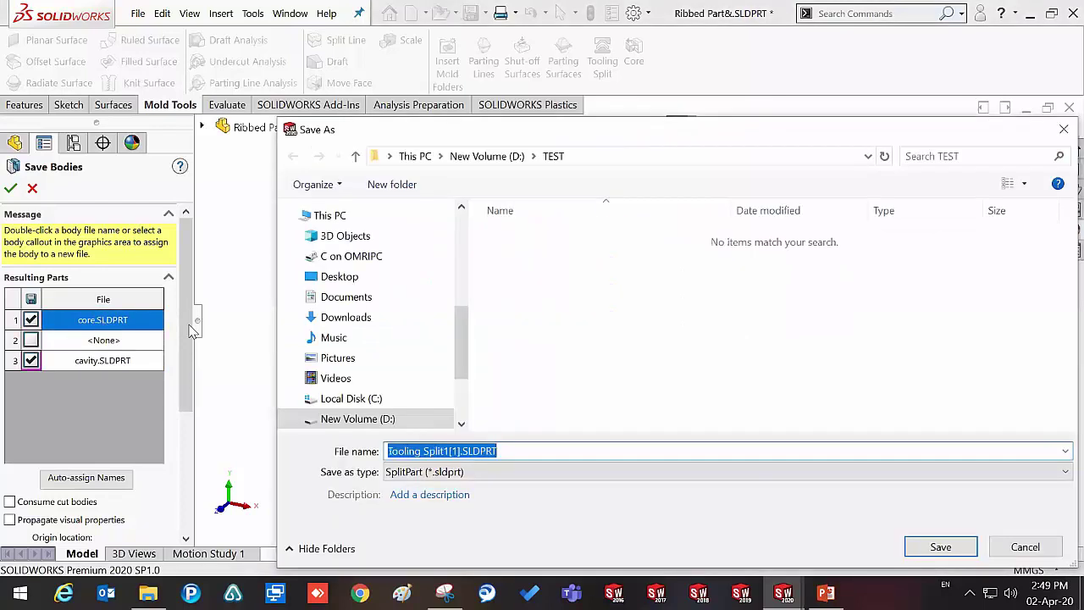
left_click(955, 550)
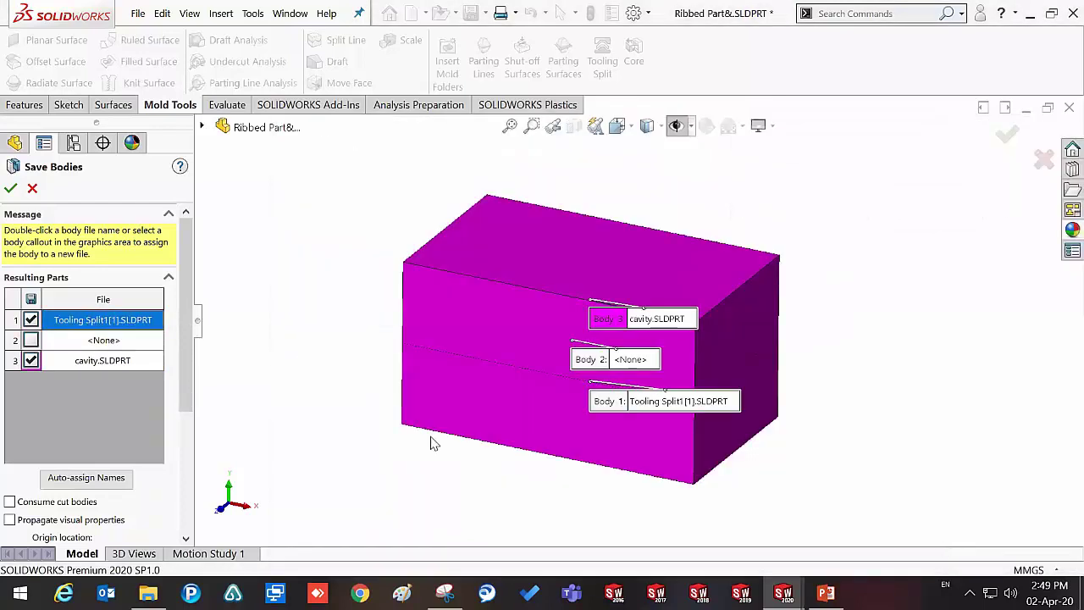
Step: Apply Save Bodies, dismiss the failed-save message, and cancel saving the mold bodies
left_click(13, 189)
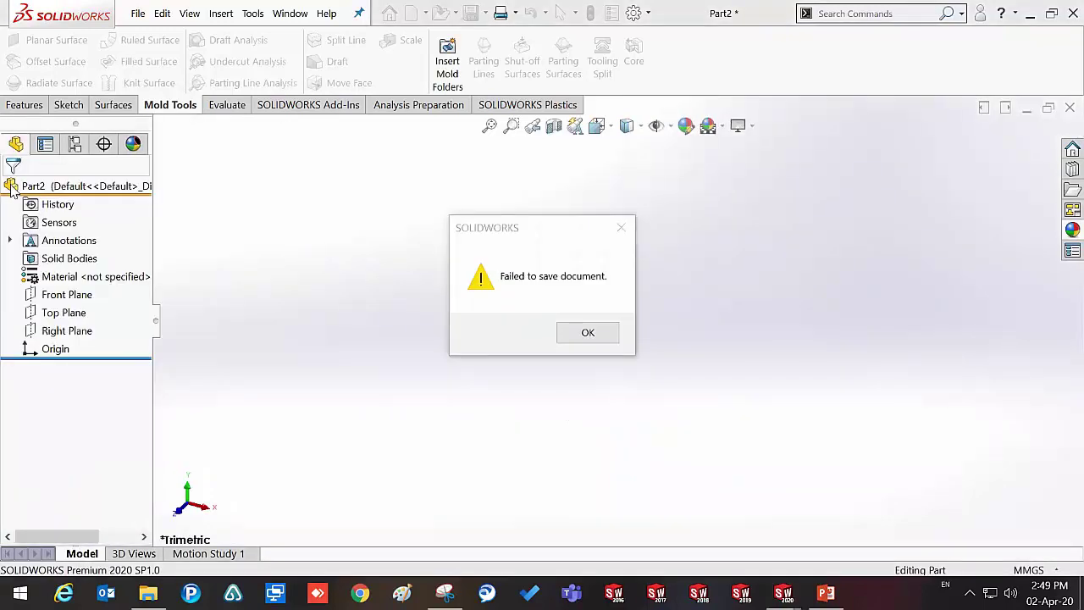
left_click(594, 338)
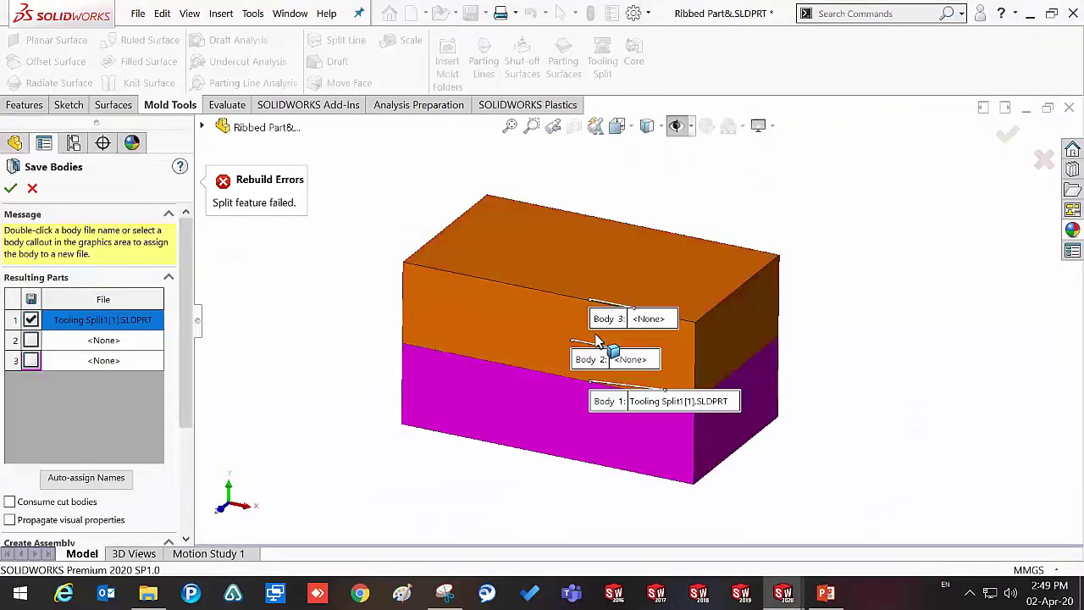
left_click(34, 191)
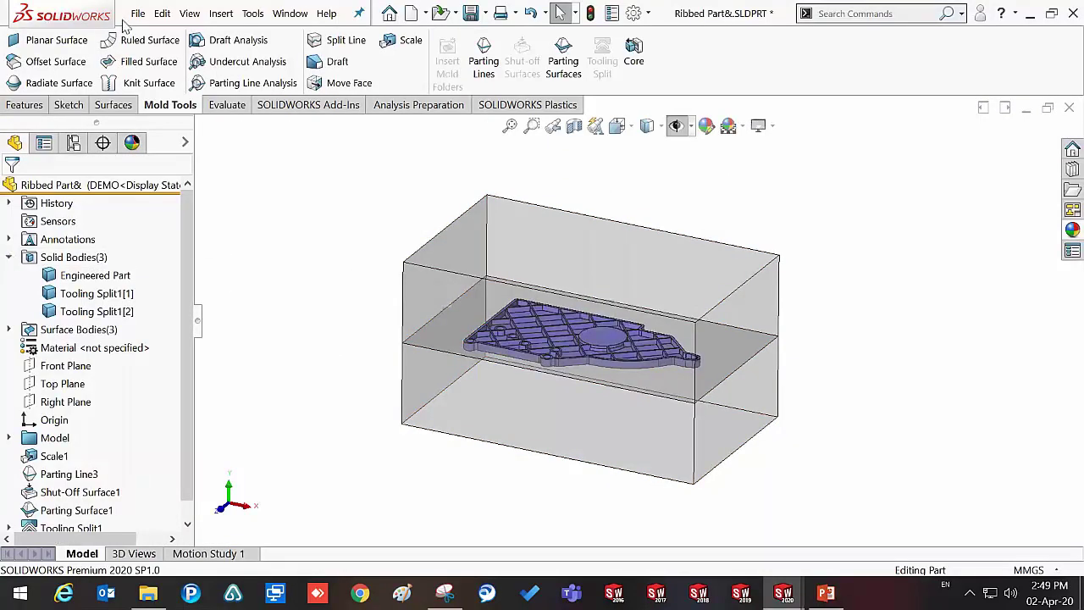
Step: Save the mold part as Ribbed Part&.SLDPRT into the TEST folder on drive D:
left_click(138, 13)
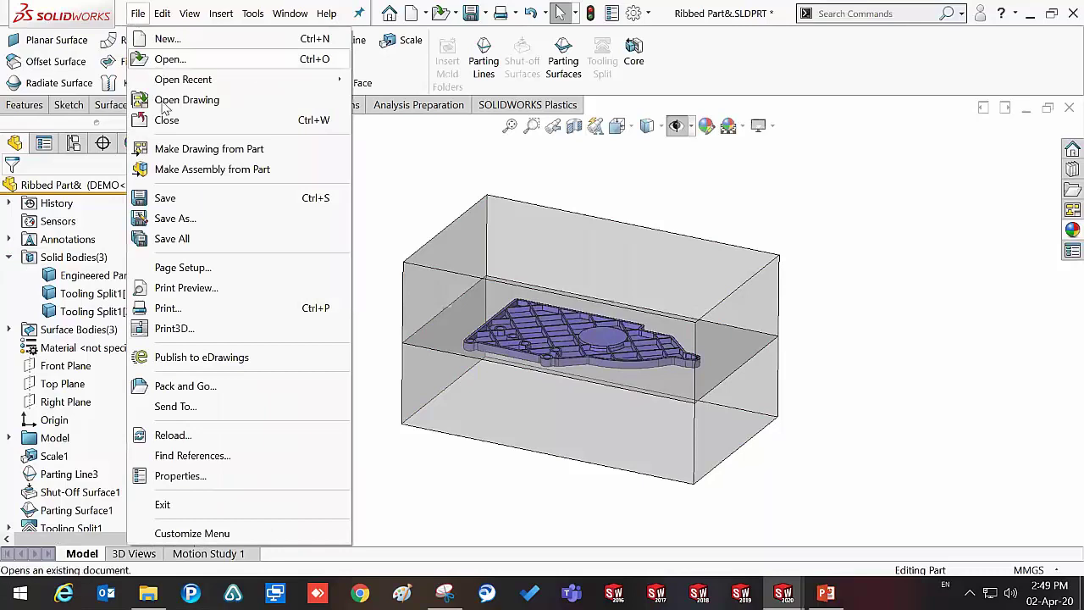
left_click(175, 218)
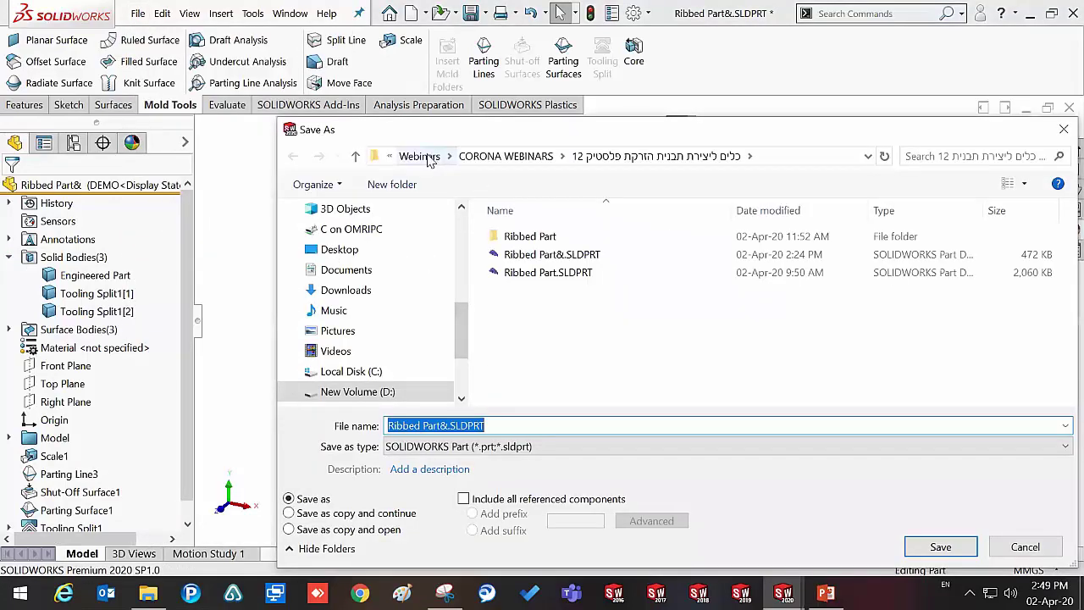
left_click(428, 157)
left_click(487, 156)
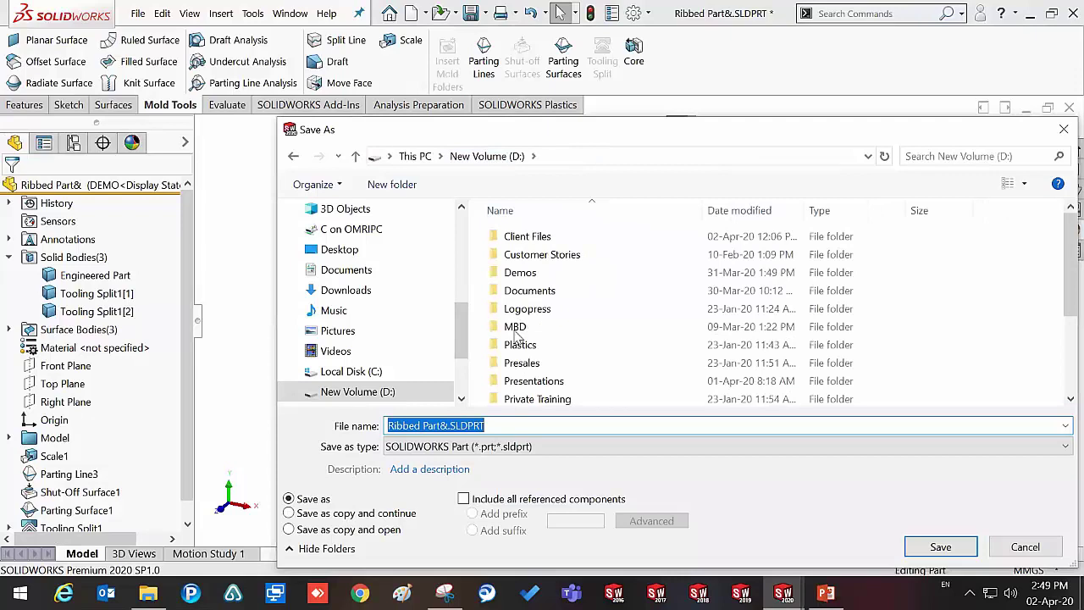
scroll(516, 339, "down", 3)
double_click(532, 359)
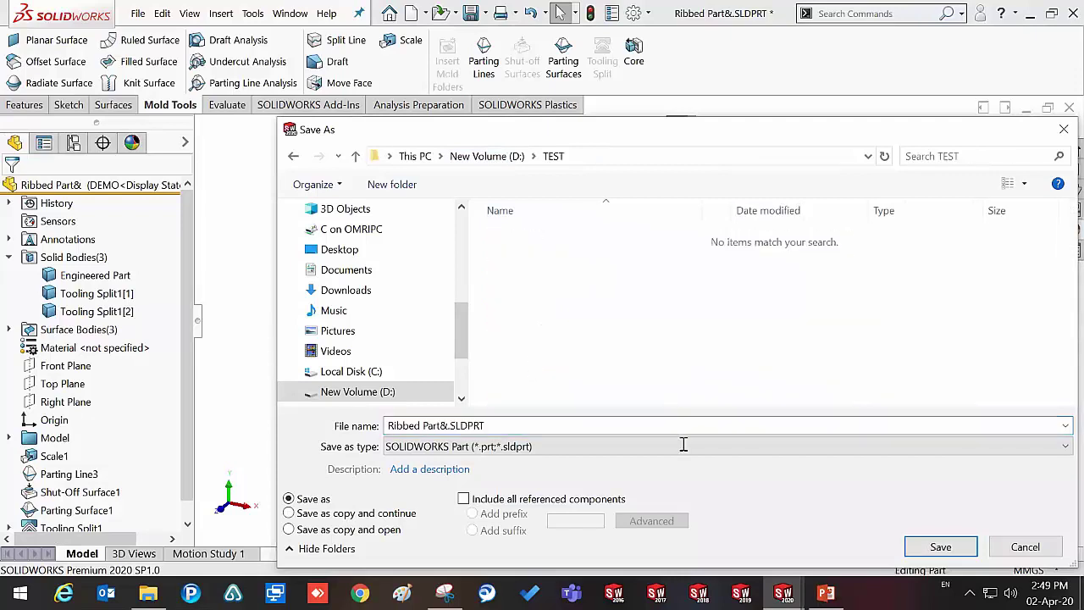
left_click(939, 548)
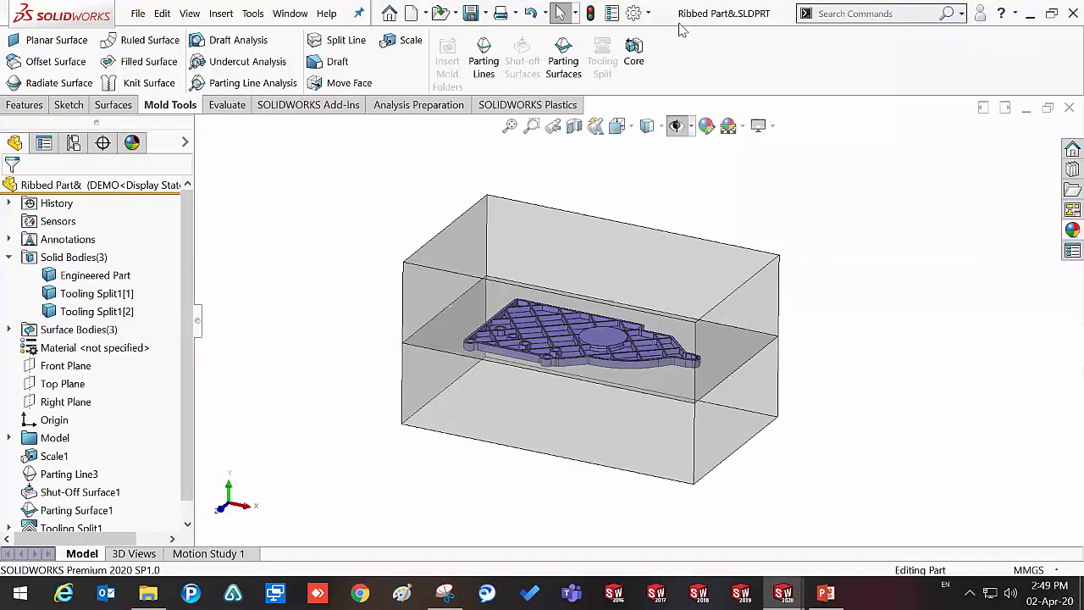
Step: Confirm the saved file in D:\TEST with the file browser, then return to SOLIDWORKS
left_click(148, 593)
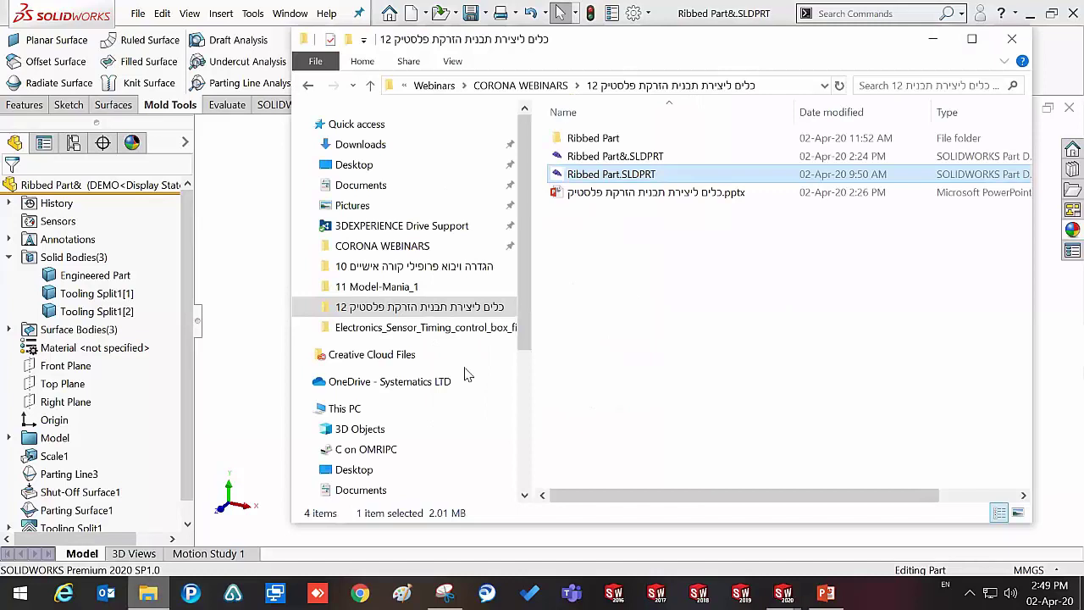
scroll(394, 473, "down", 1)
scroll(394, 474, "down", 3)
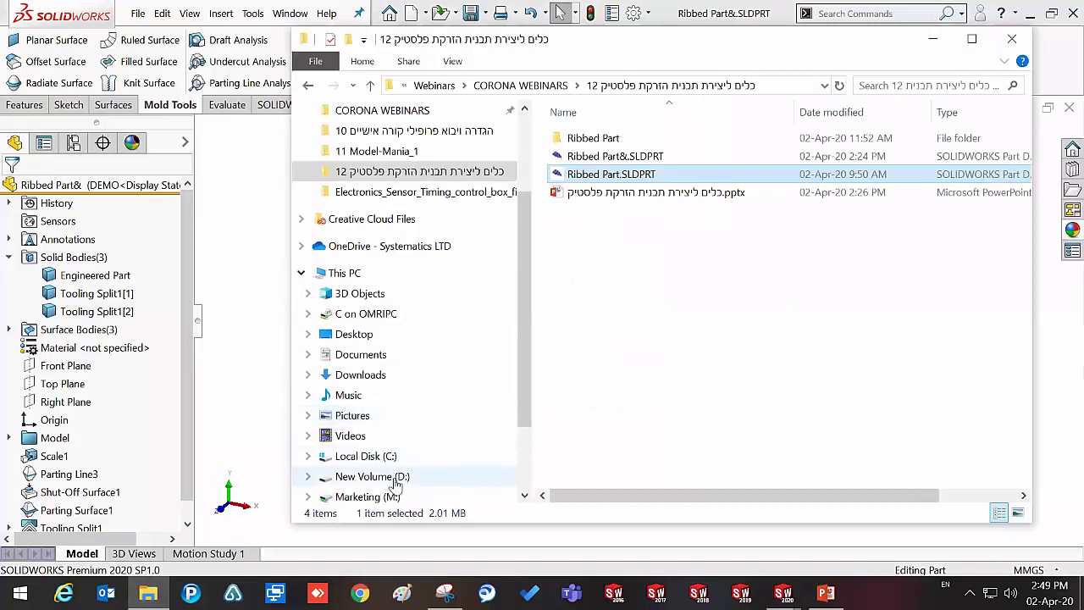
left_click(394, 480)
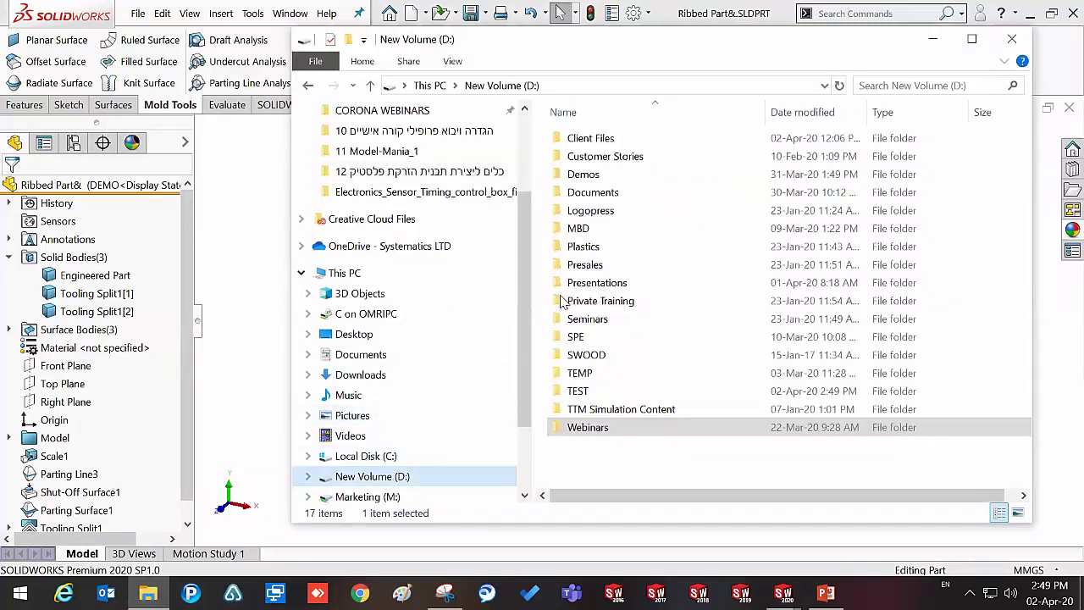
double_click(592, 395)
left_click(238, 246)
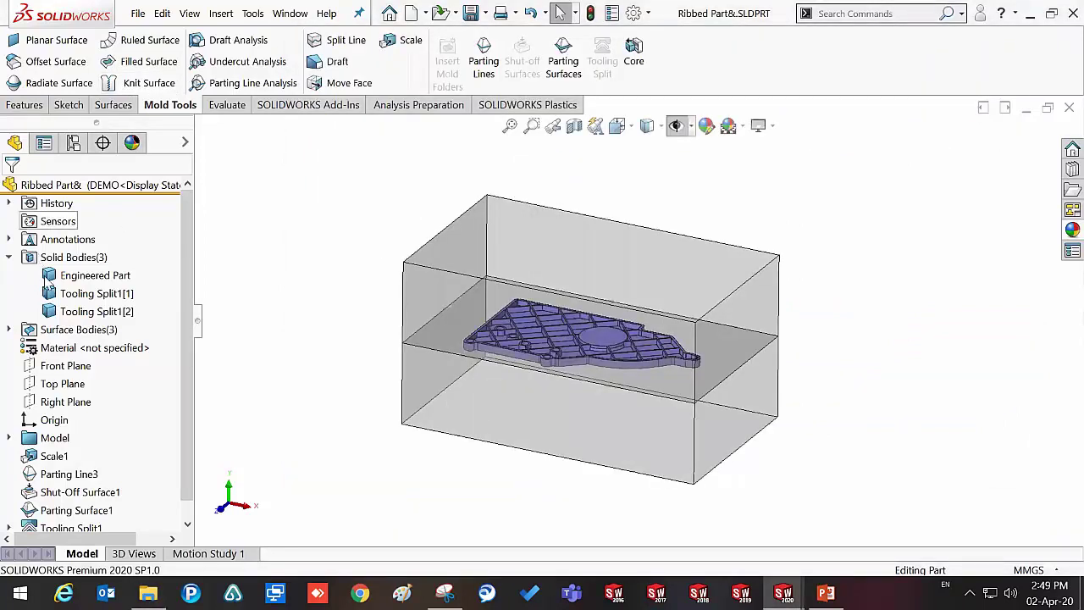
Step: Save solid bodies 1 and 3 as Tooling Split1[1] and [2] parts, keeping the base part's units
right_click(66, 257)
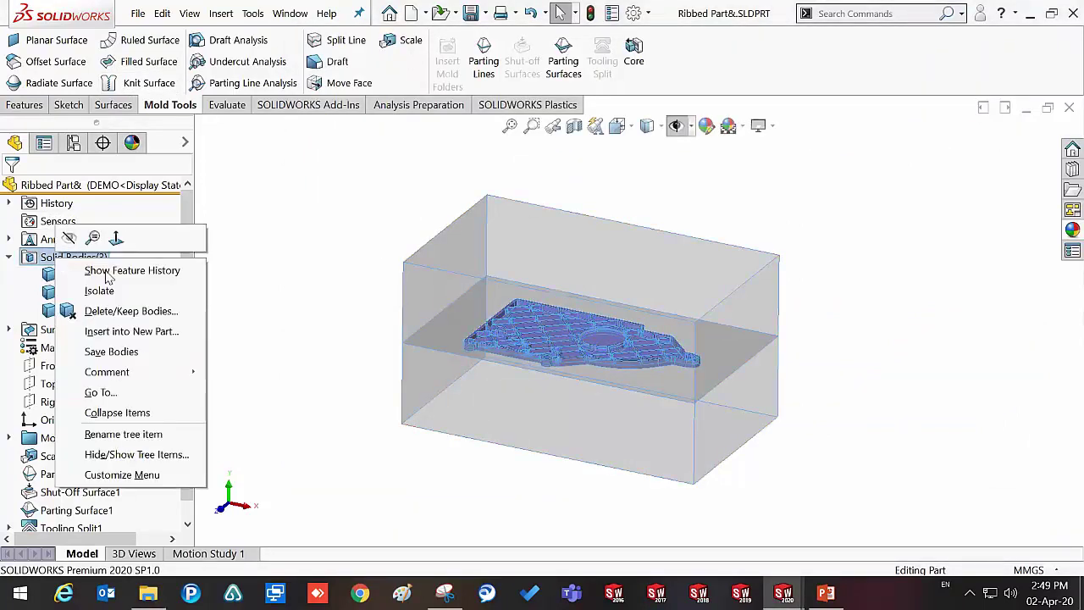
left_click(108, 353)
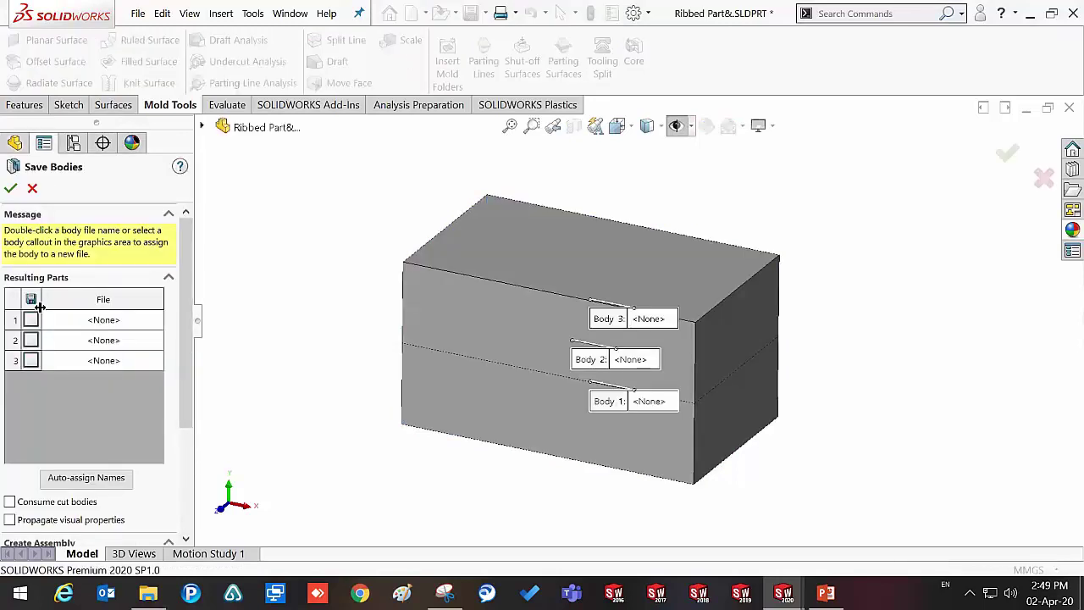
left_click(30, 320)
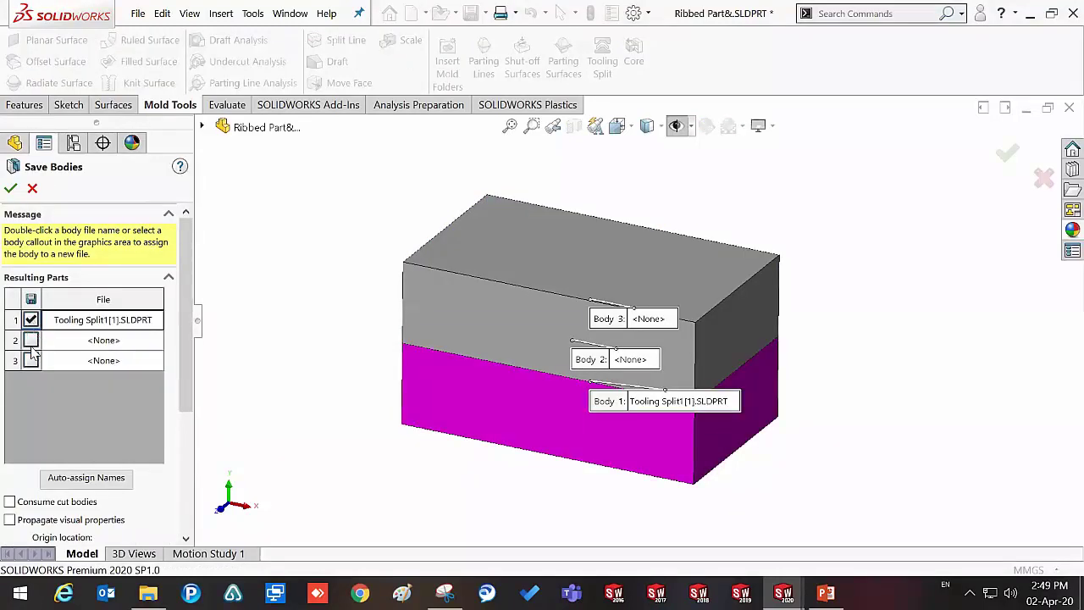
left_click(31, 360)
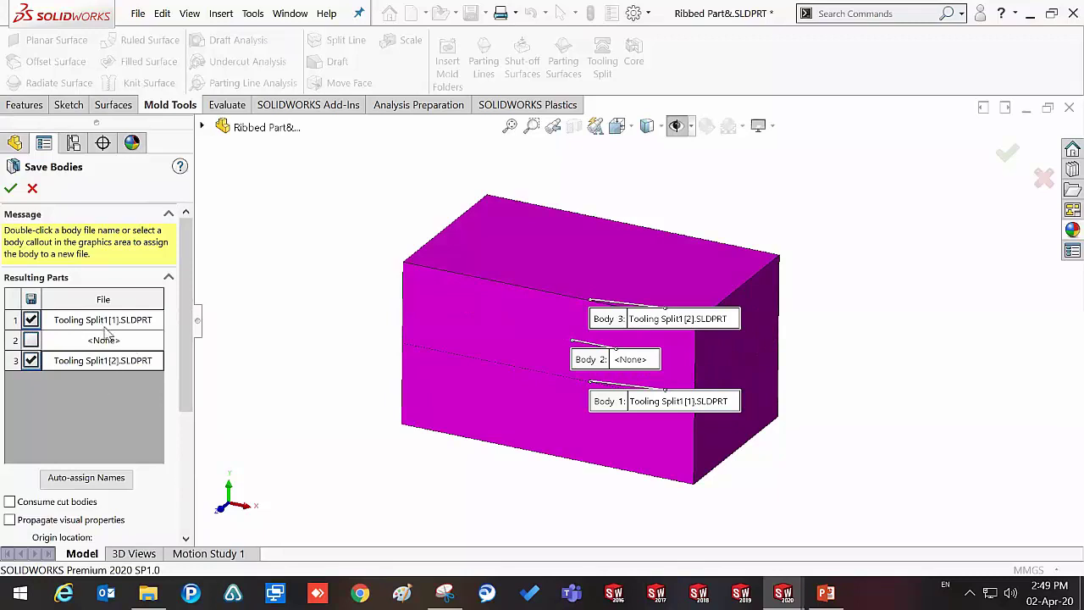
left_click(11, 189)
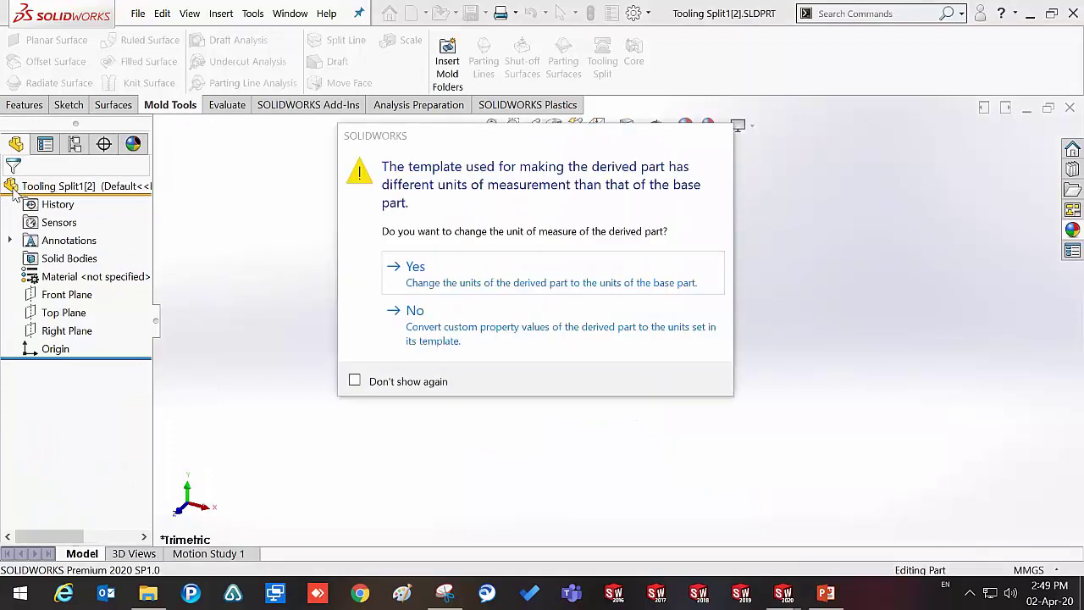
left_click(431, 269)
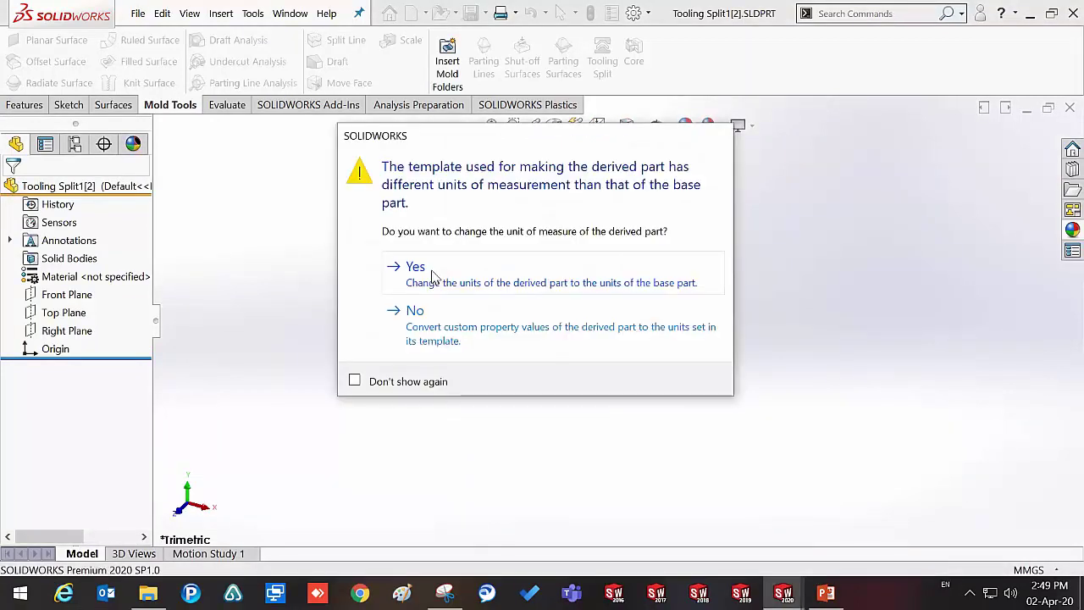
left_click(431, 276)
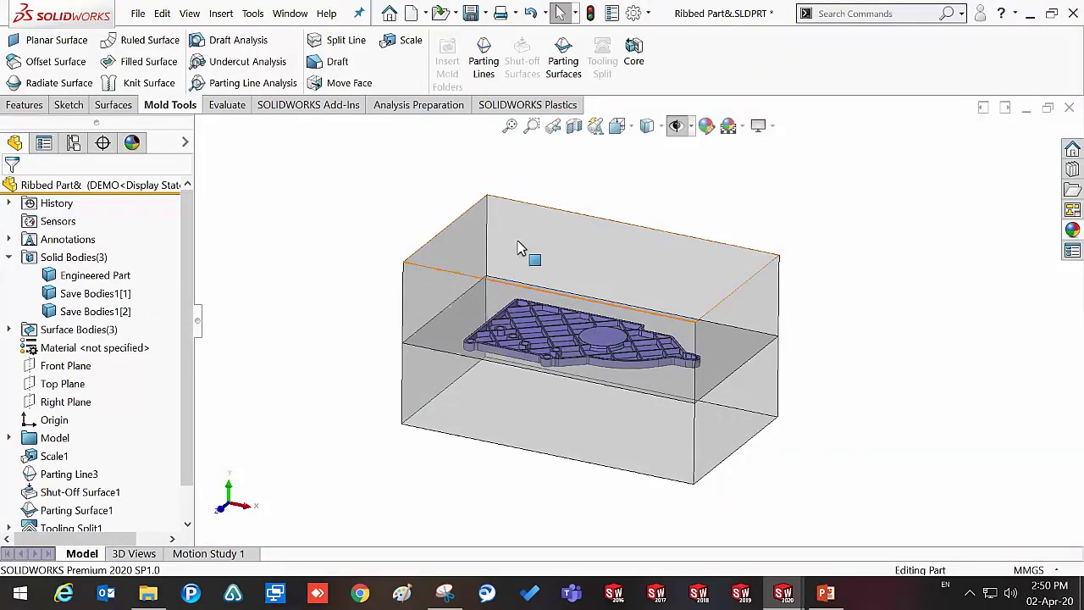
Step: Switch to Tooling Split1[2] and orbit it to inspect the ribbed cavity underneath
key("ctrl+Tab")
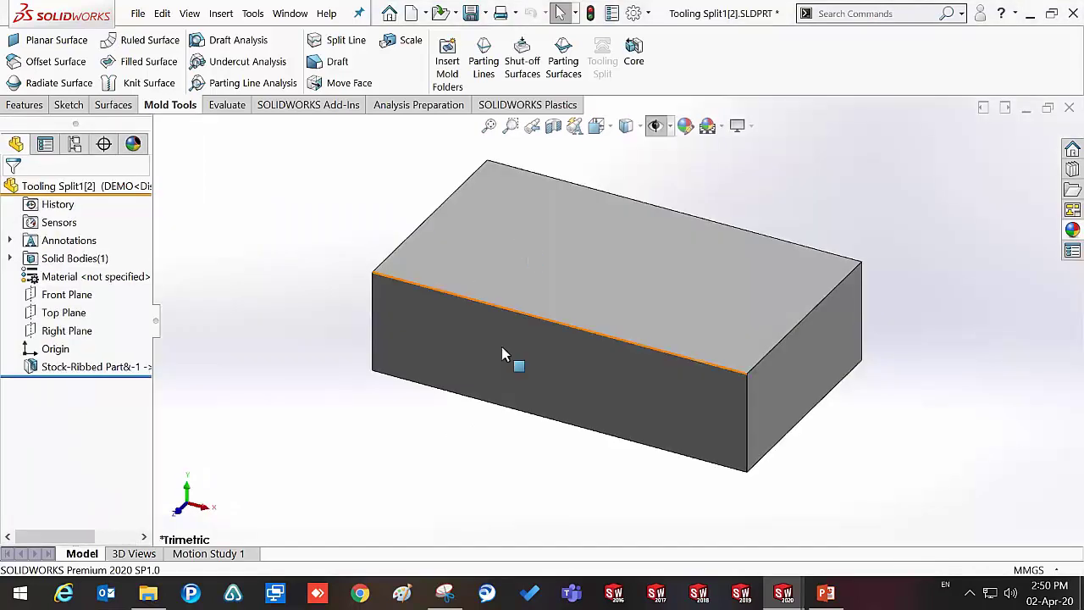
middle_click_drag(515, 358, 508, 222)
mouse_move(508, 127)
middle_mouse_down()
mouse_move(512, 476)
mouse_move(509, 443)
middle_mouse_up()
Step: View the Tooling Split1[1] block, then return to Ribbed Part.SLDPRT
key("ctrl+Tab")
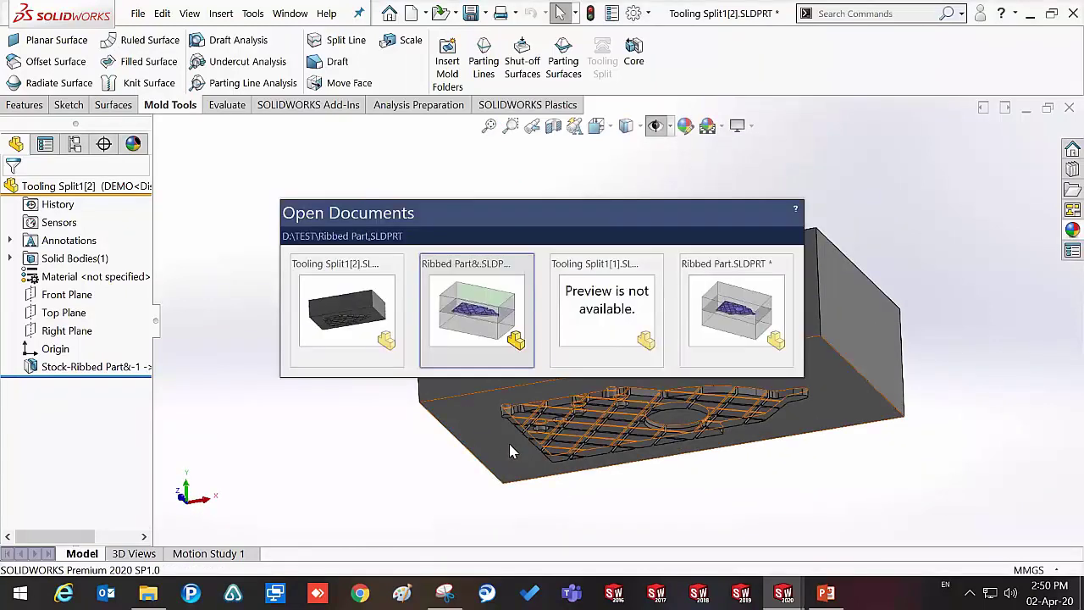
key("ctrl+Tab")
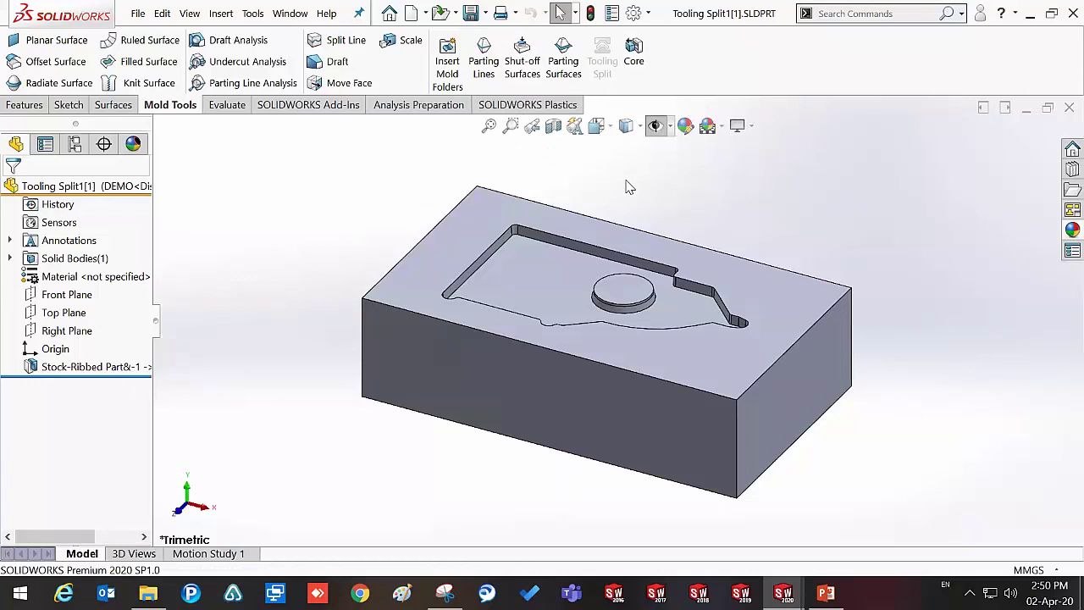
key("ctrl+Tab")
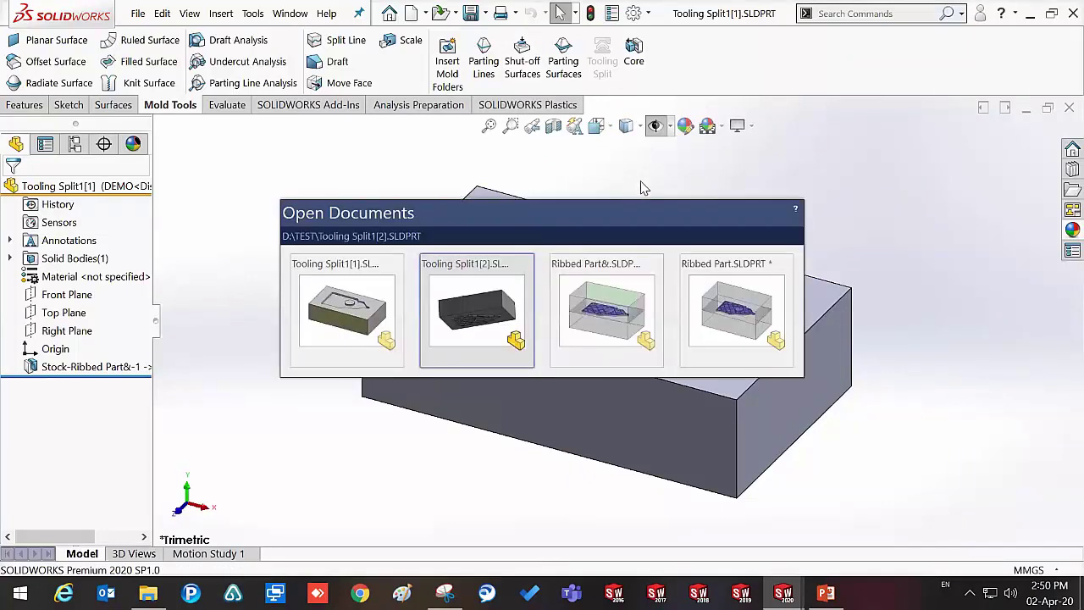
key("ctrl+Tab")
key("ctrl+Tab")
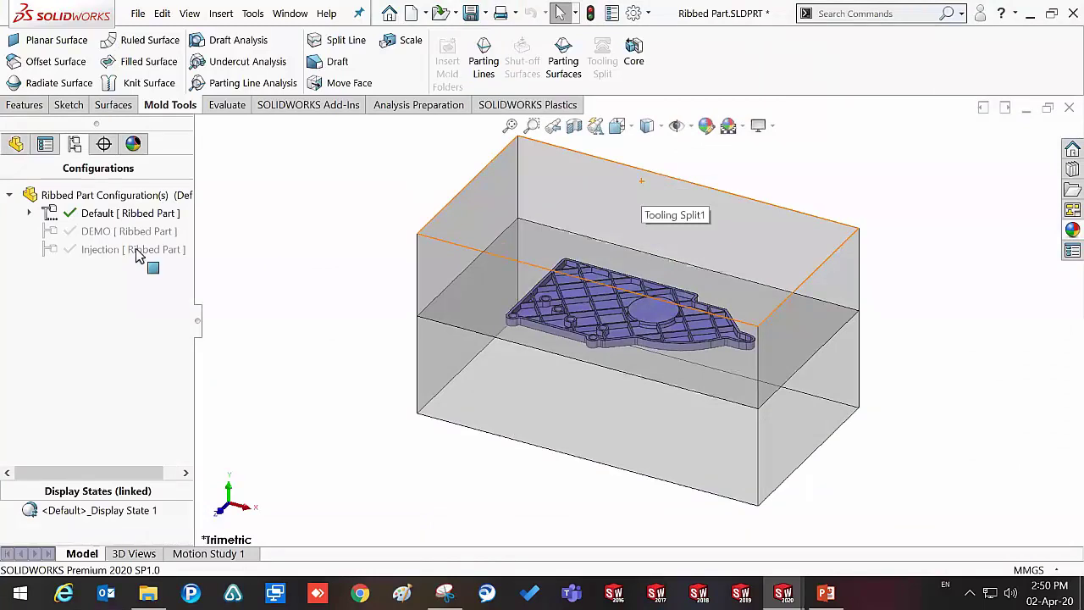
Step: Activate the Injection configuration and load the SOLIDWORKS Plastics add-in to show the Injection Study tree
double_click(135, 249)
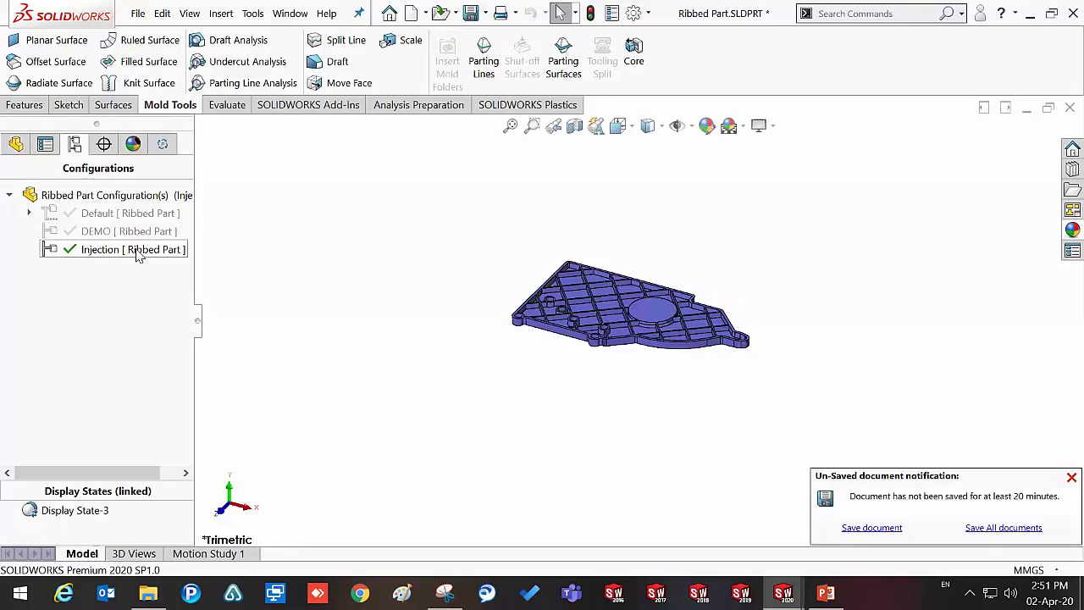
left_click(519, 108)
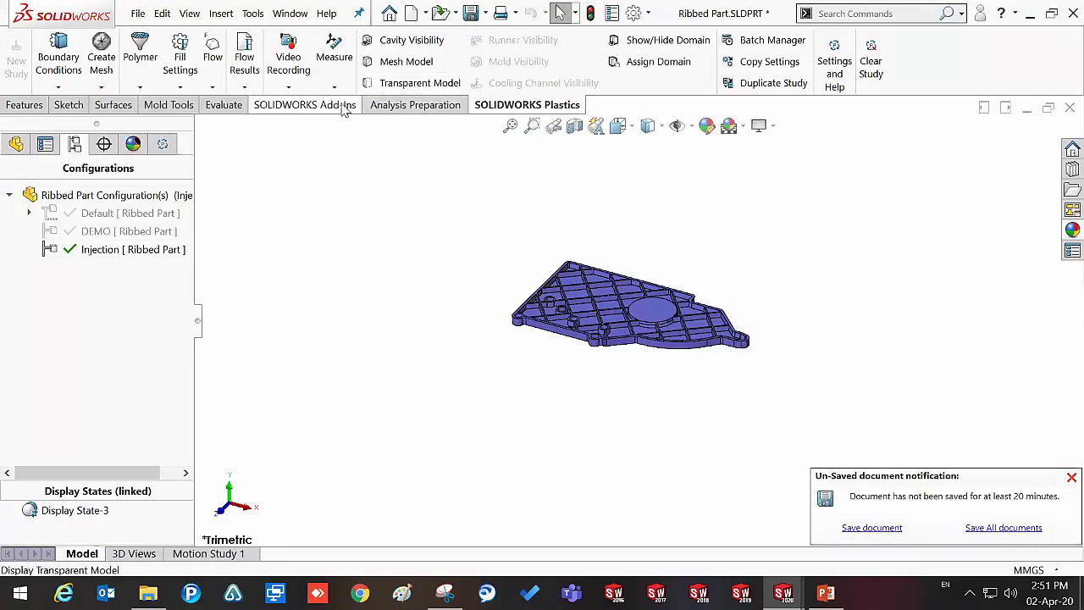
left_click(341, 106)
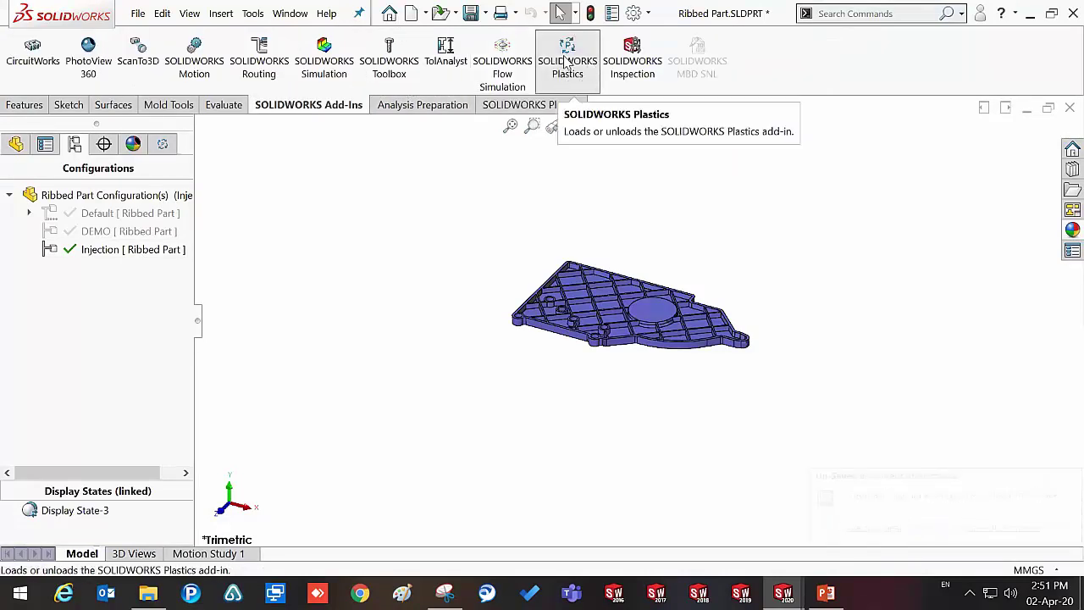
left_click(163, 146)
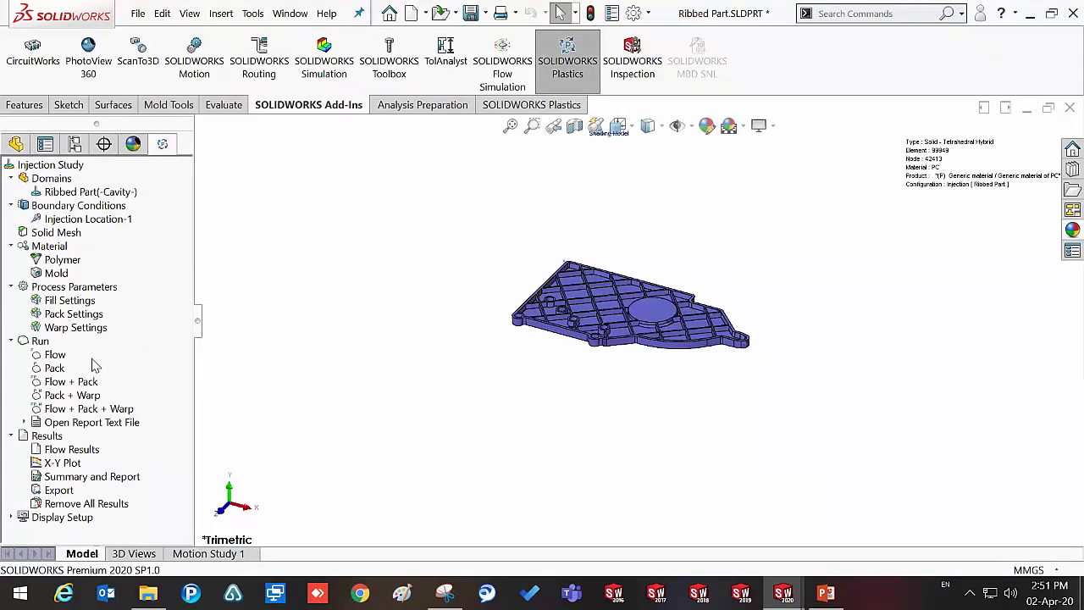
Step: Load the study's Flow Results and display the Fill Time plot on the ribbed part
left_click(81, 453)
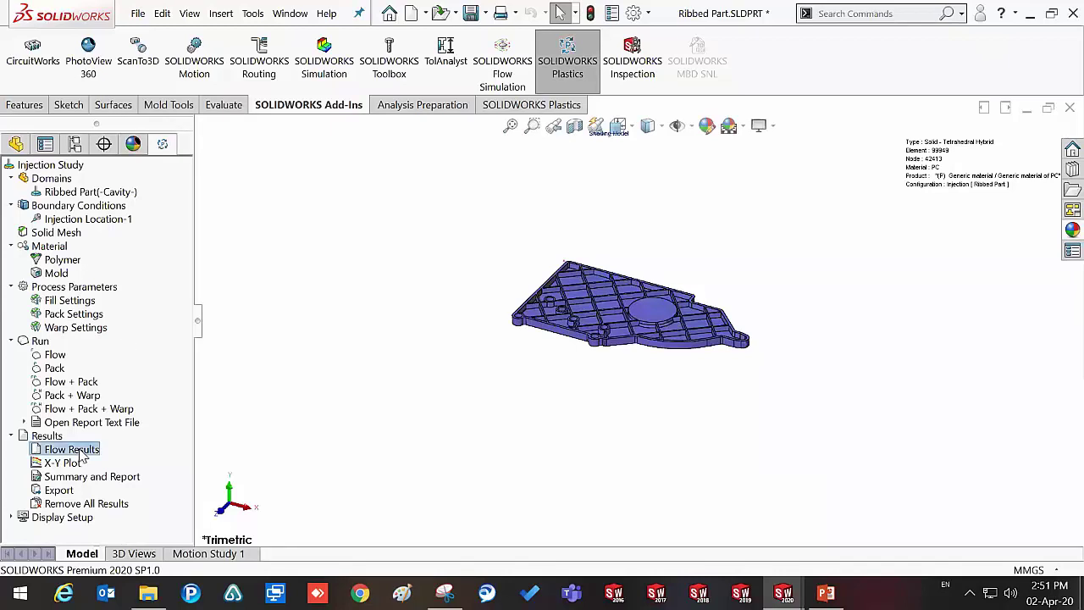
double_click(80, 453)
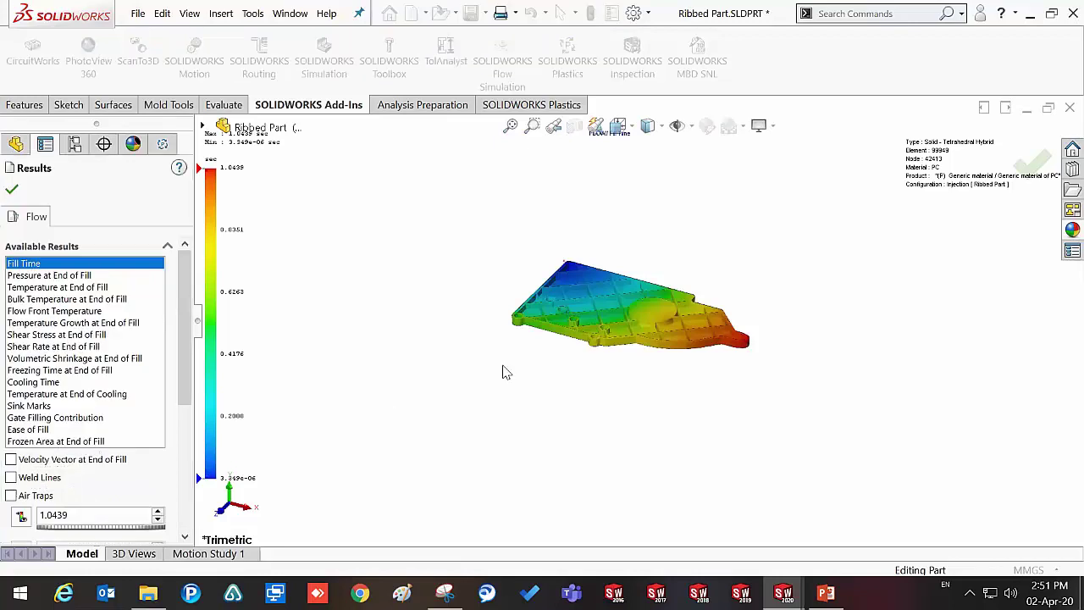
scroll(580, 299, "down", 3)
scroll(580, 299, "down", 2)
scroll(572, 258, "down", 3)
scroll(571, 258, "down", 3)
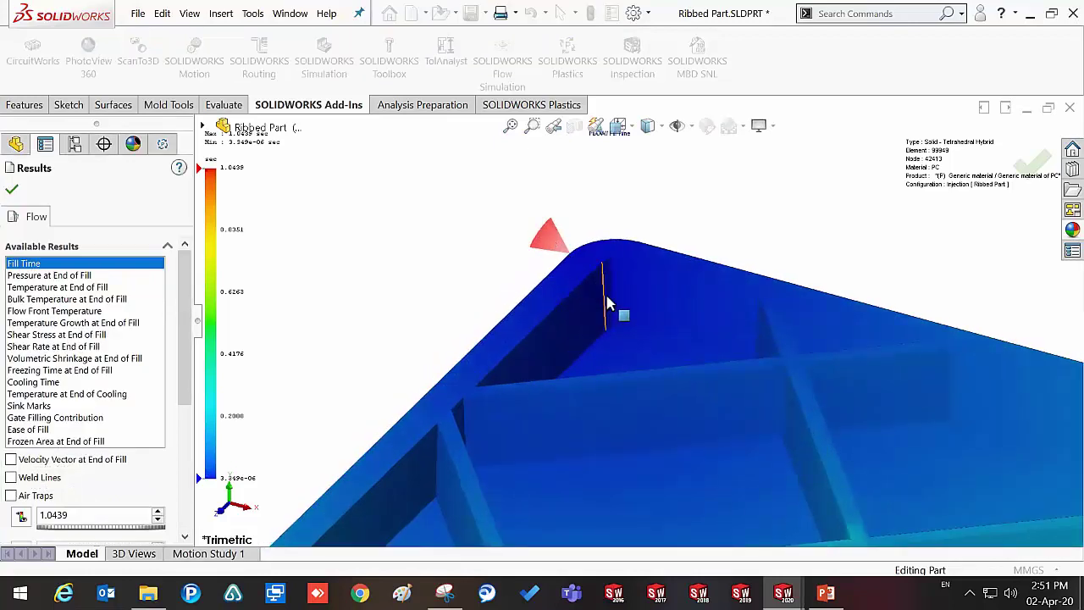
scroll(622, 339, "up", 3)
scroll(630, 360, "up", 2)
scroll(660, 373, "up", 2)
scroll(724, 390, "up", 2)
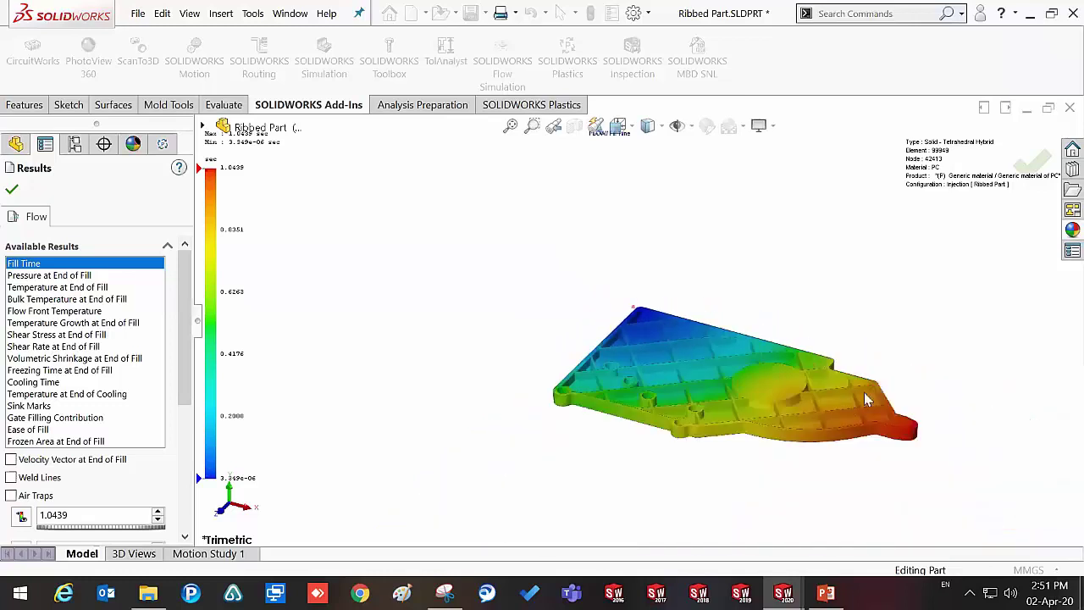
scroll(858, 403, "up", 1)
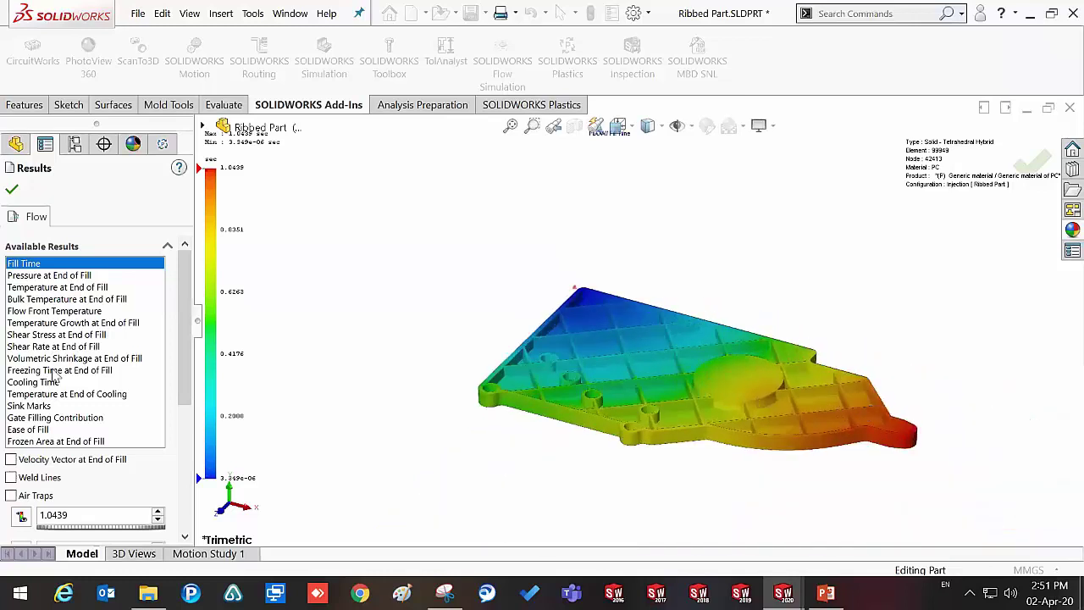
scroll(65, 477, "down", 3)
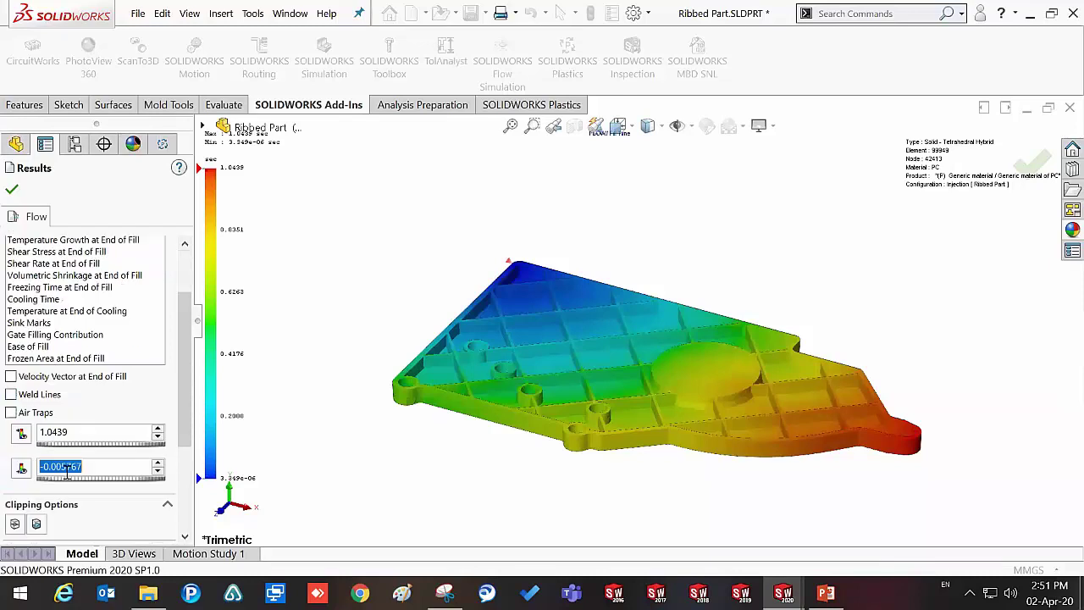
Step: Set the plot clipping and adjust the fill animation speed
left_click(34, 524)
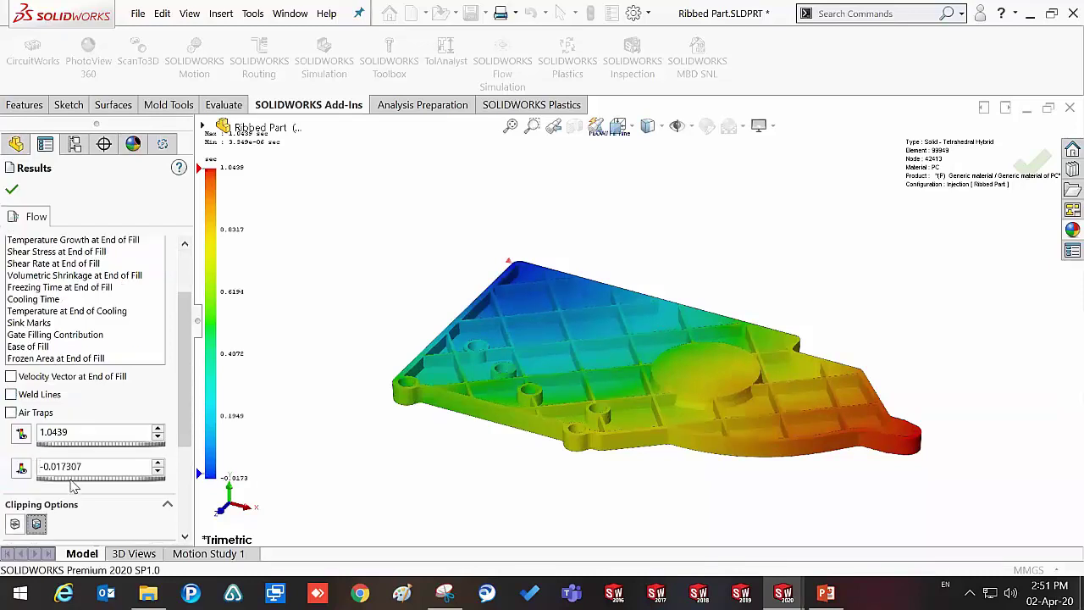
scroll(73, 486, "down", 3)
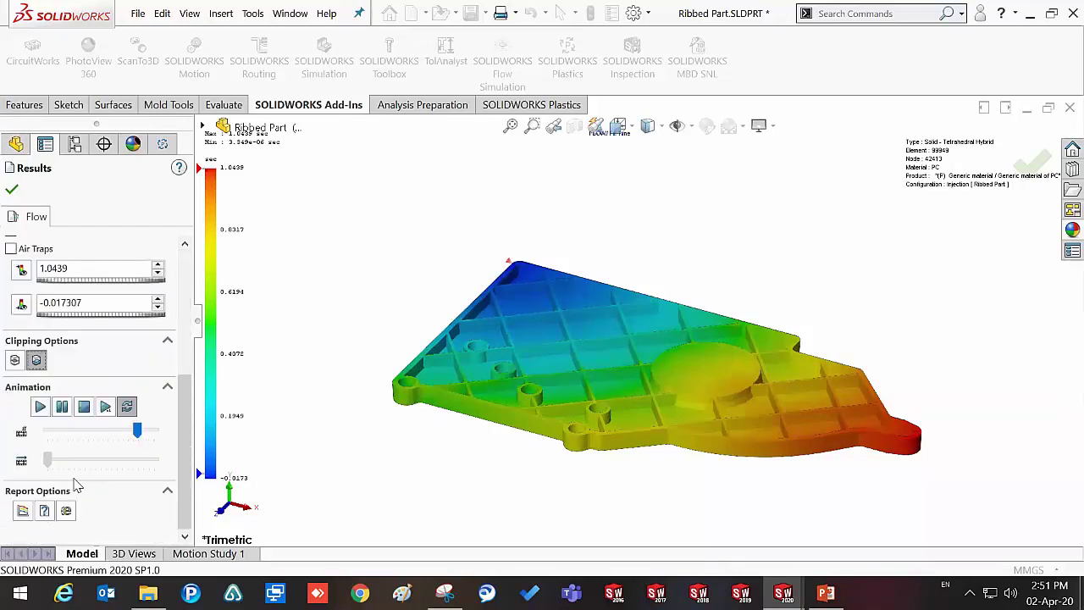
left_click(78, 432)
left_click(43, 405)
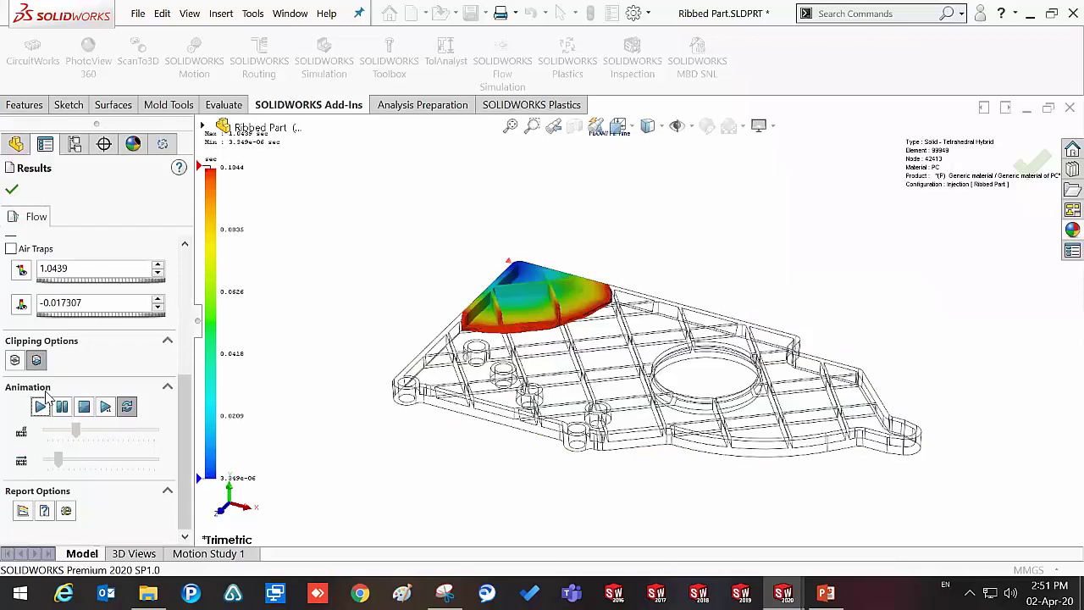